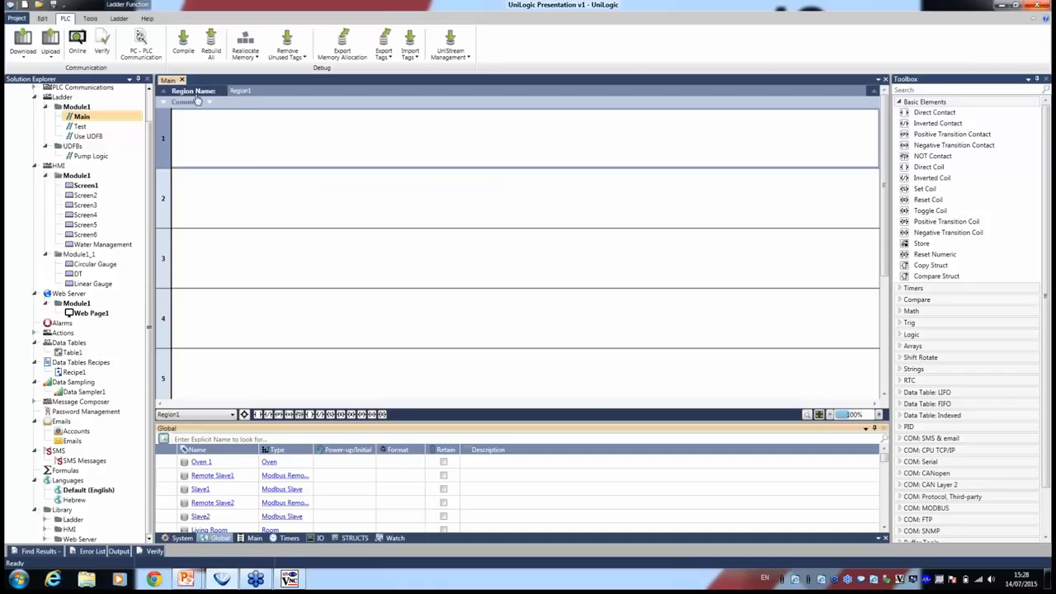
Open HMI Screen1, view it side by side with the Main ladder, and regroup both in a single tabbed area.
click(91, 187)
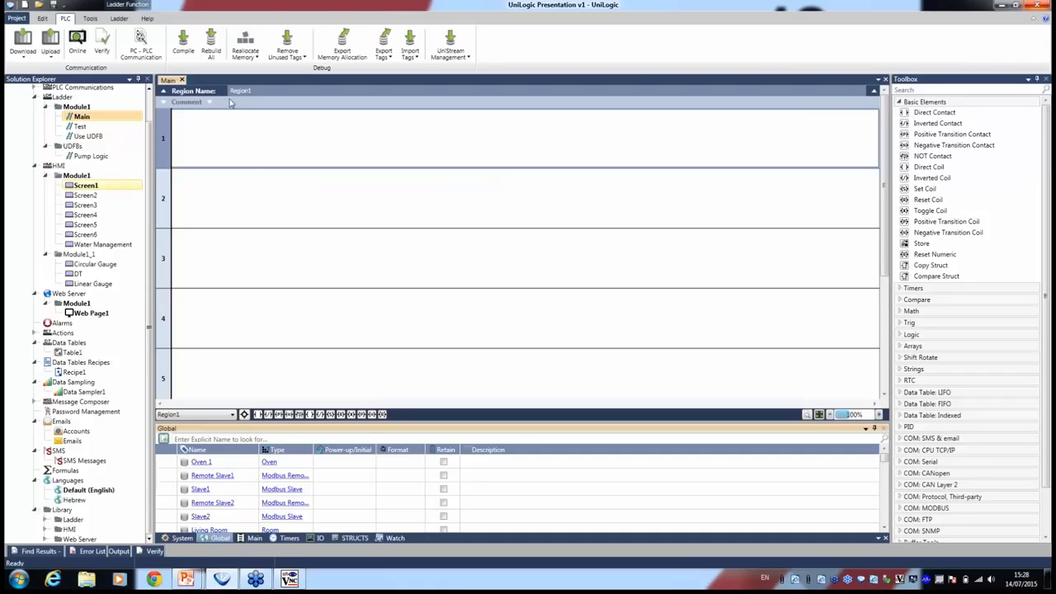
click(173, 93)
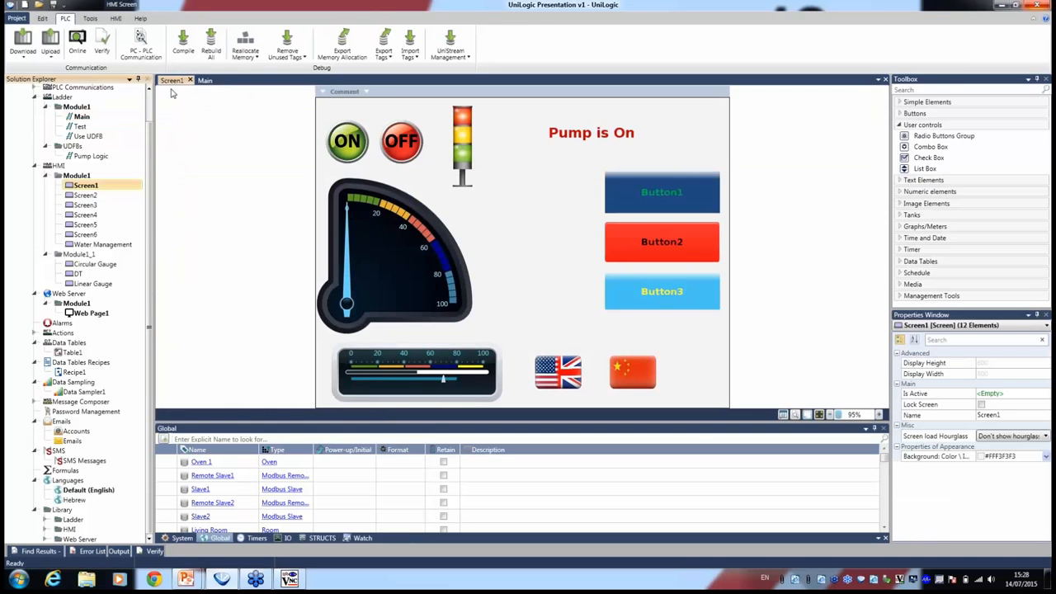
drag(207, 82, 542, 257)
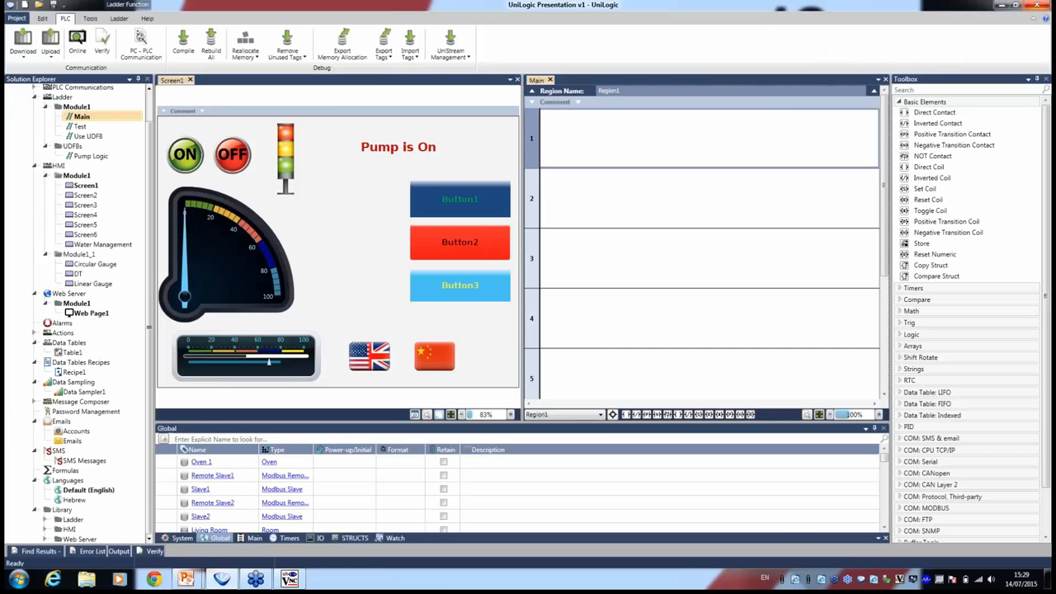
drag(541, 80, 342, 259)
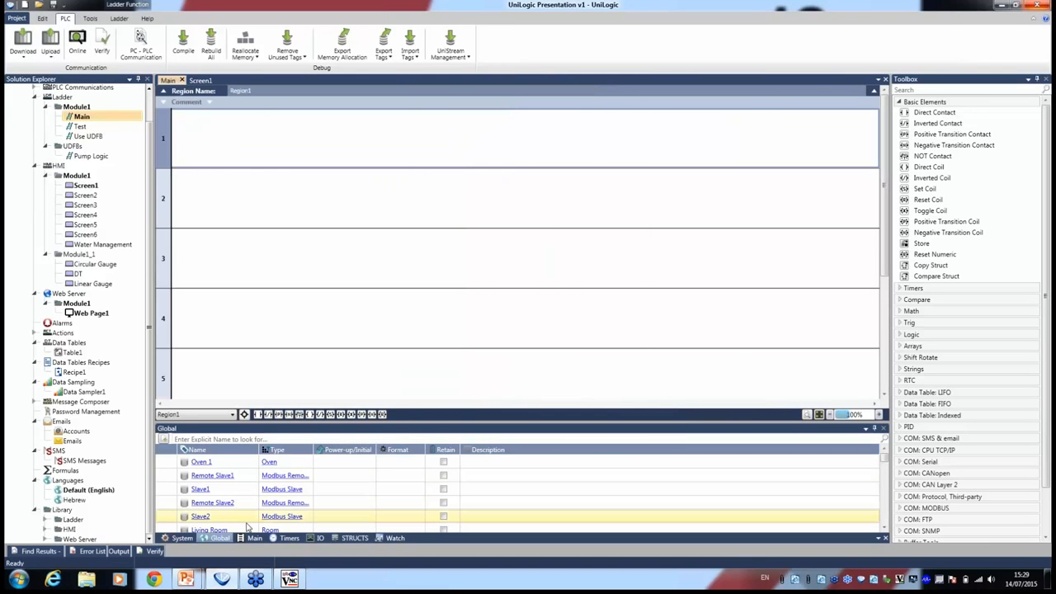
Examine the members and data types of the Oven and Pump struct definitions.
click(354, 538)
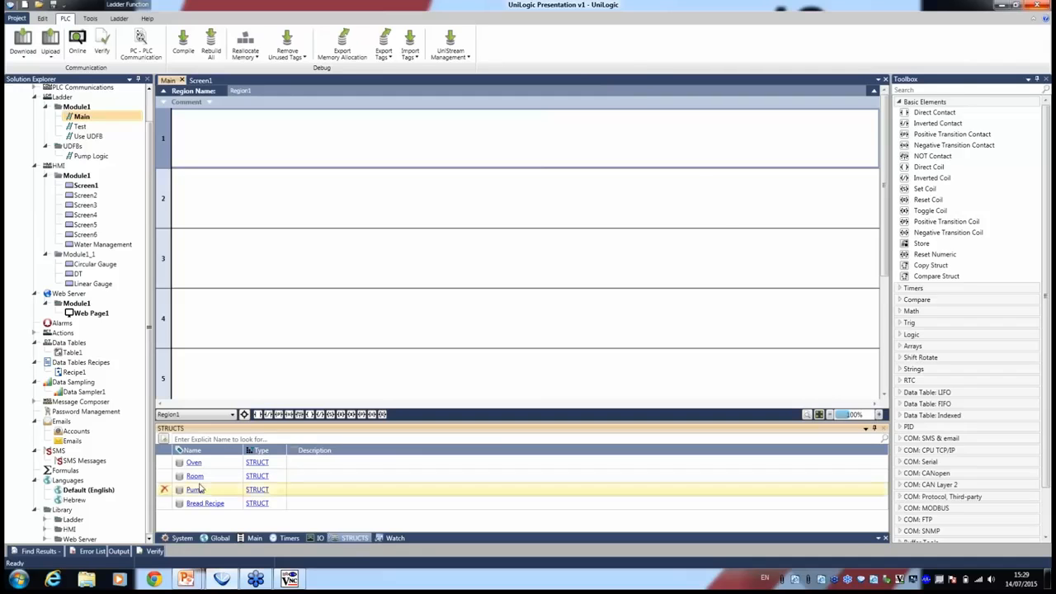
click(250, 464)
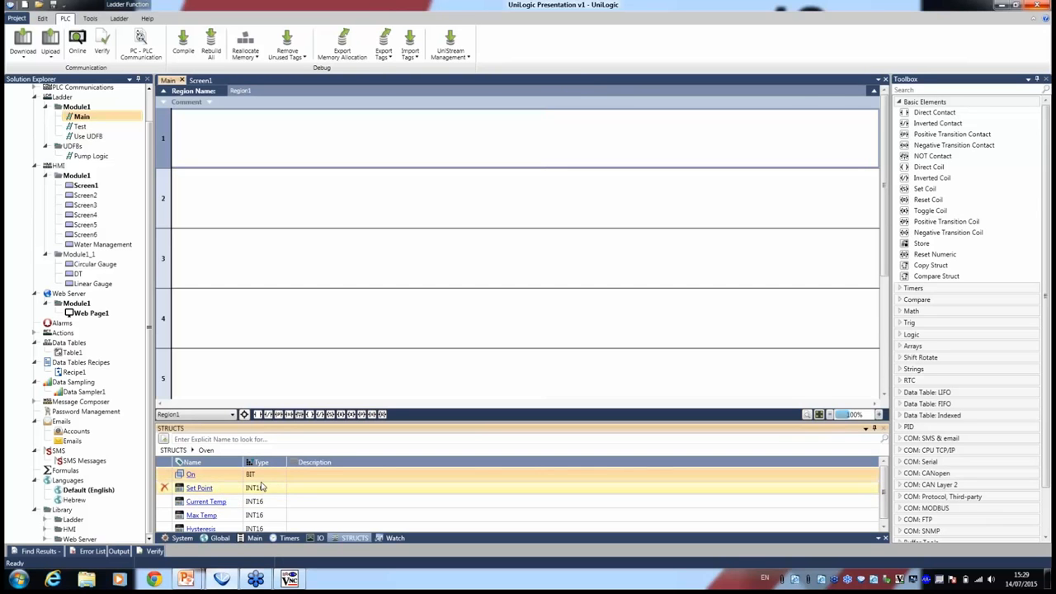
click(173, 449)
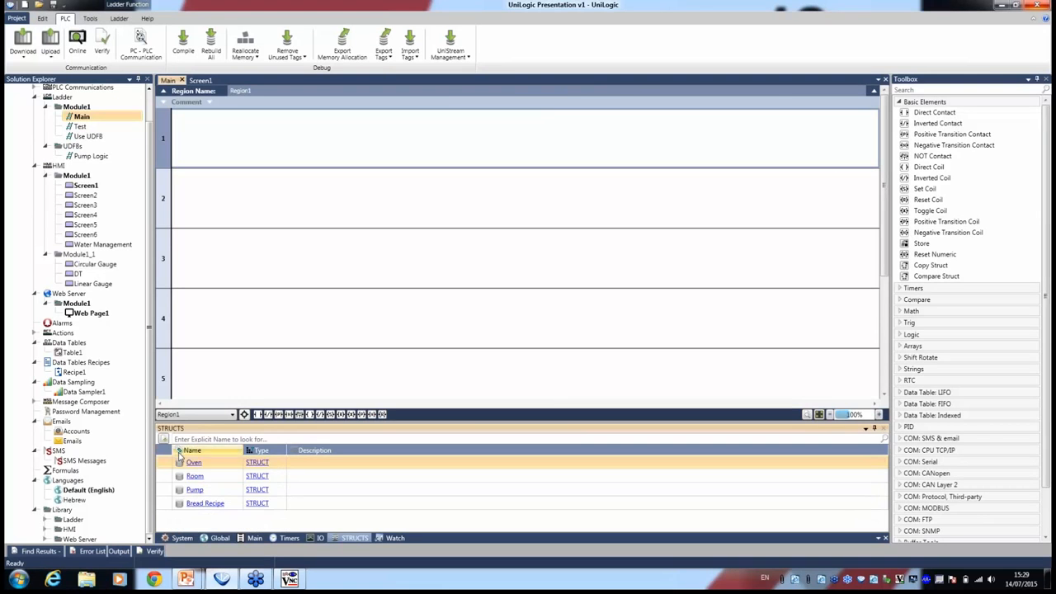
click(257, 492)
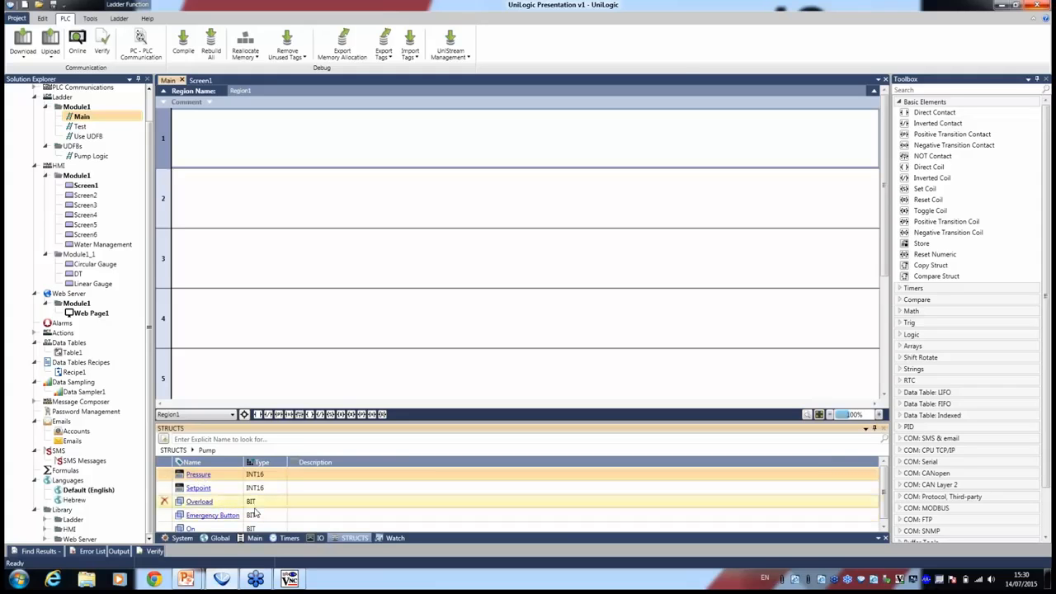
click(174, 451)
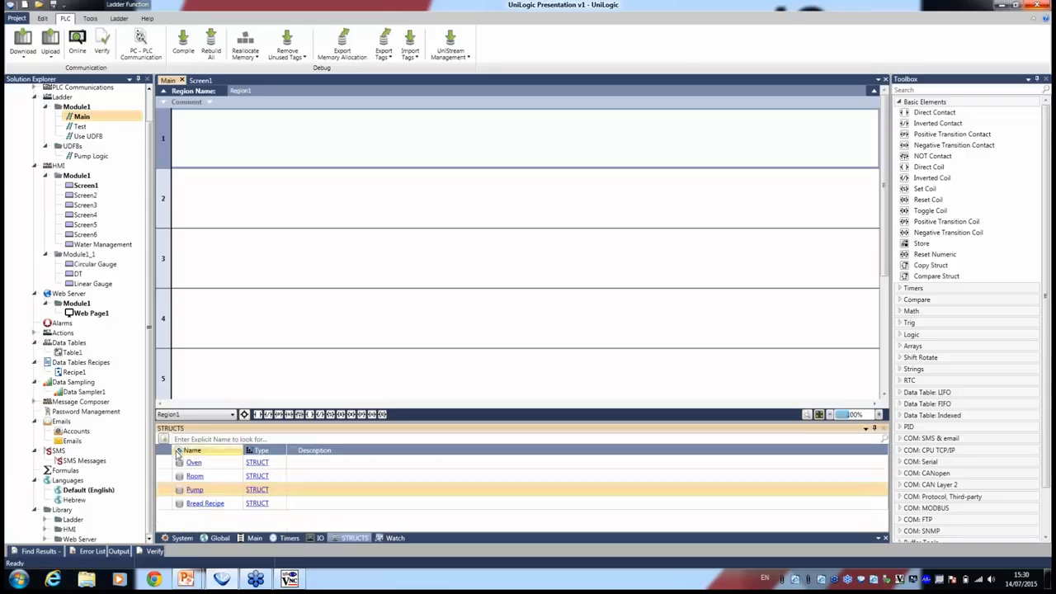
Create two global tags named Pump1 and Pump2, both using the Pump struct type.
click(226, 537)
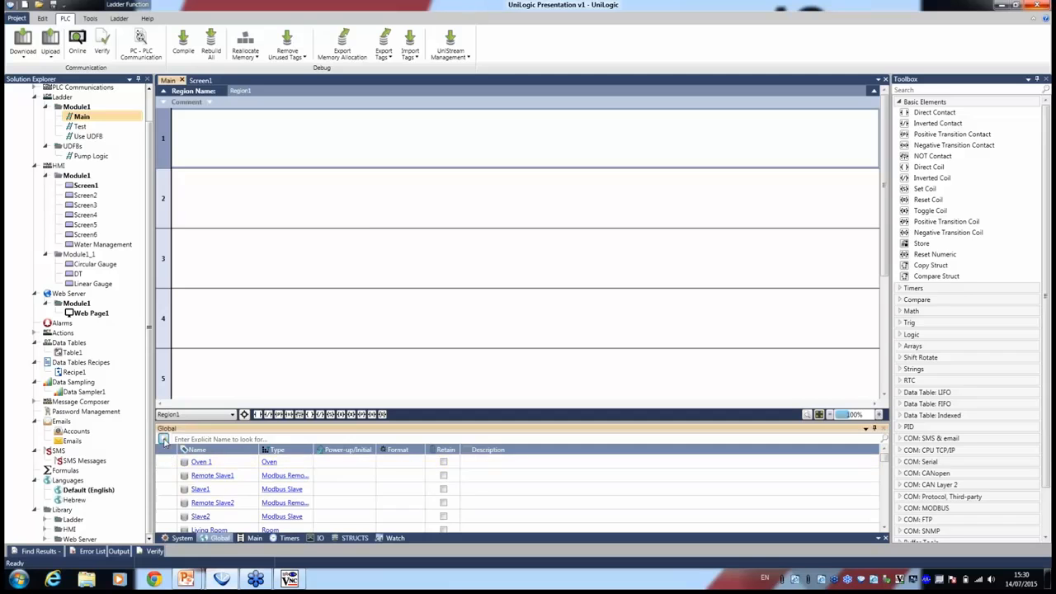
click(164, 439)
text(Pump1)
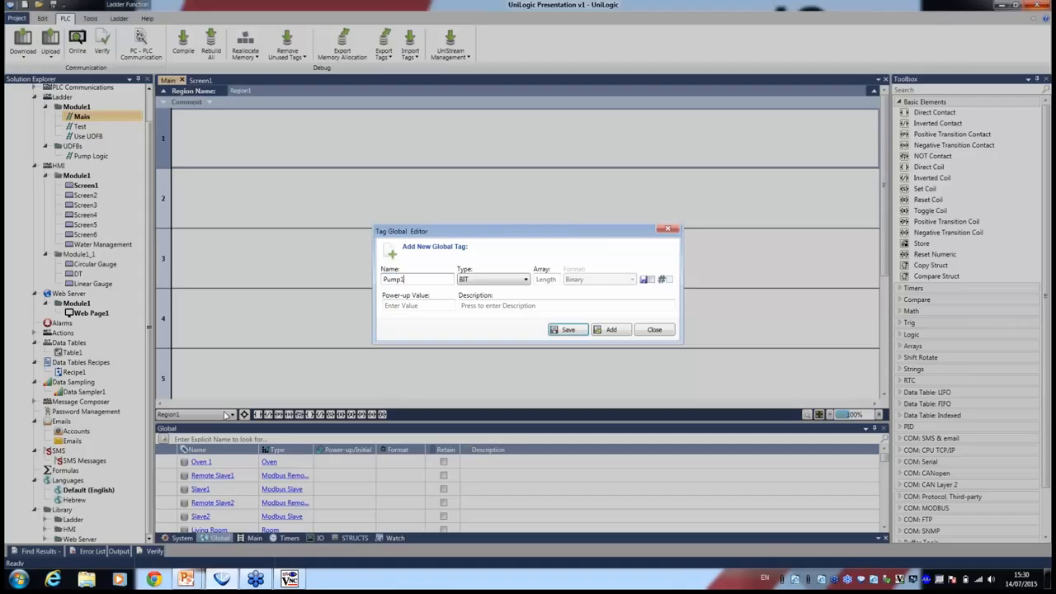
click(485, 280)
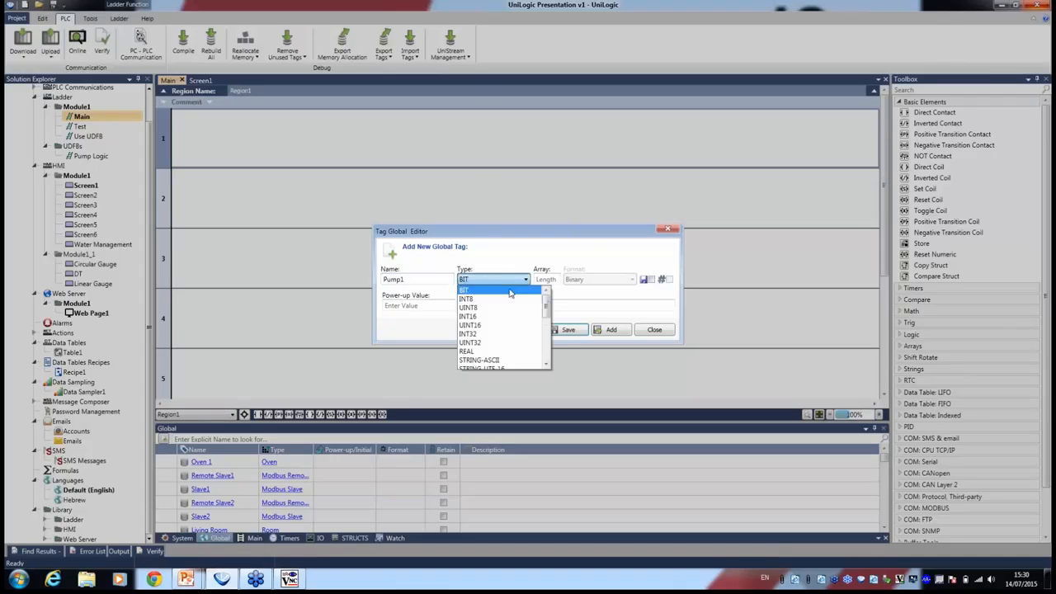
drag(548, 305, 546, 350)
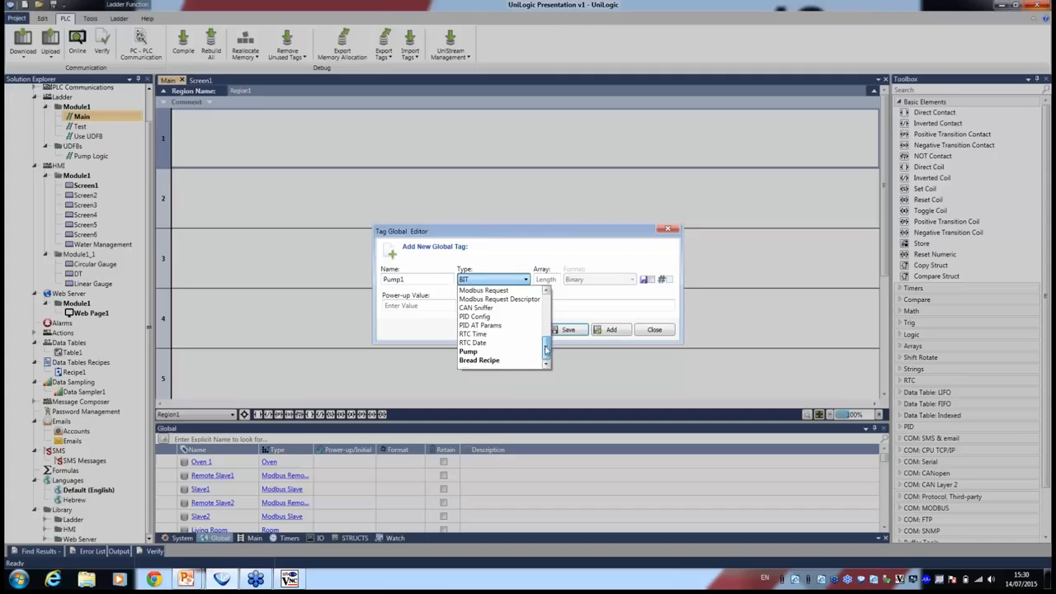
click(484, 353)
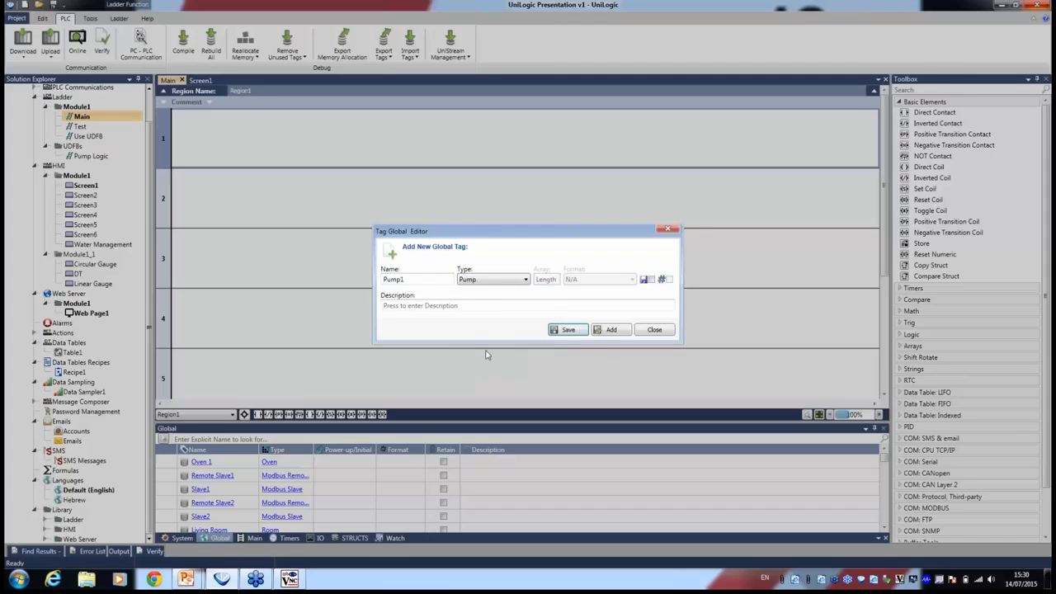
click(614, 330)
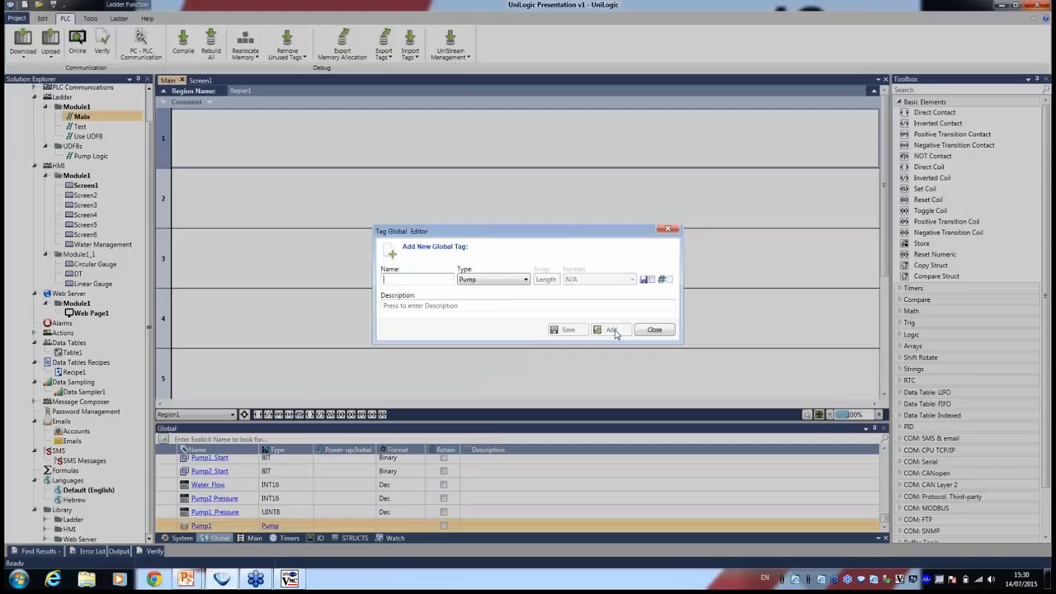
text(Pump2)
click(576, 330)
Inspect the struct members of the global tags Pump1 and Pump2 and return to the global tag list.
click(272, 513)
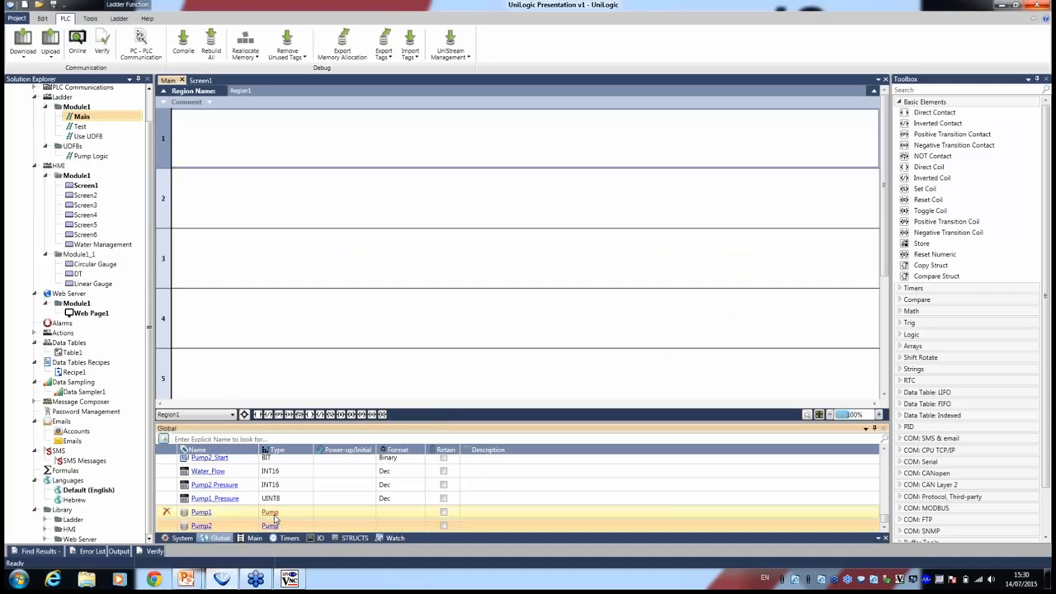
click(272, 515)
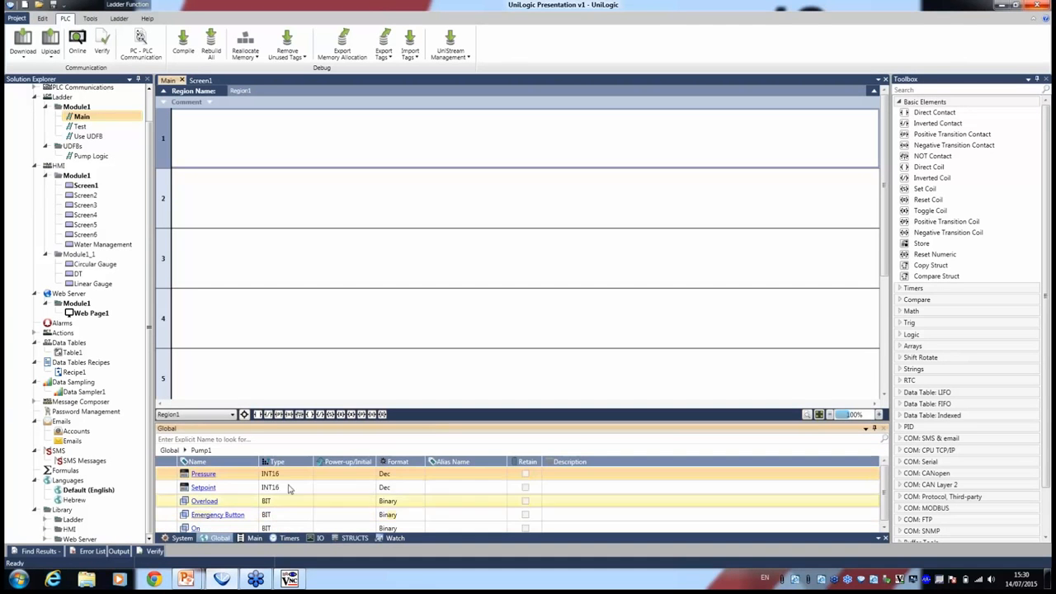
click(169, 451)
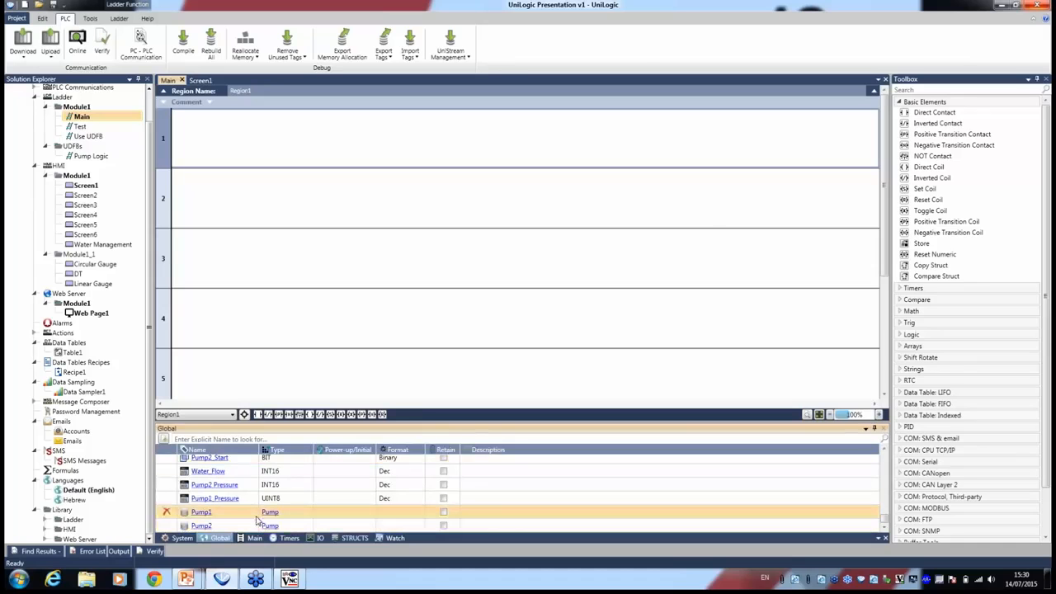
click(270, 526)
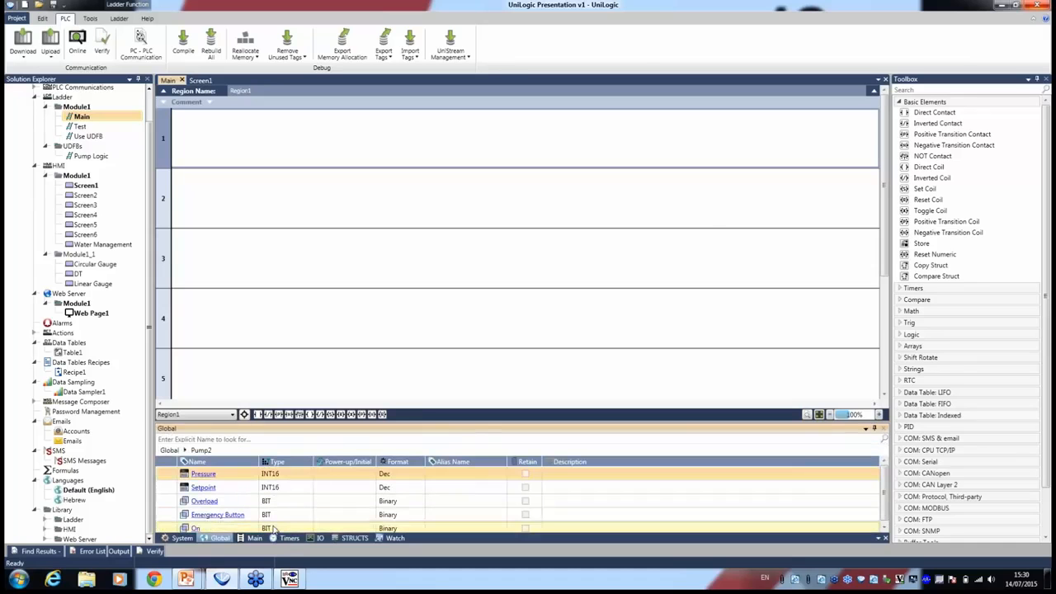
click(169, 452)
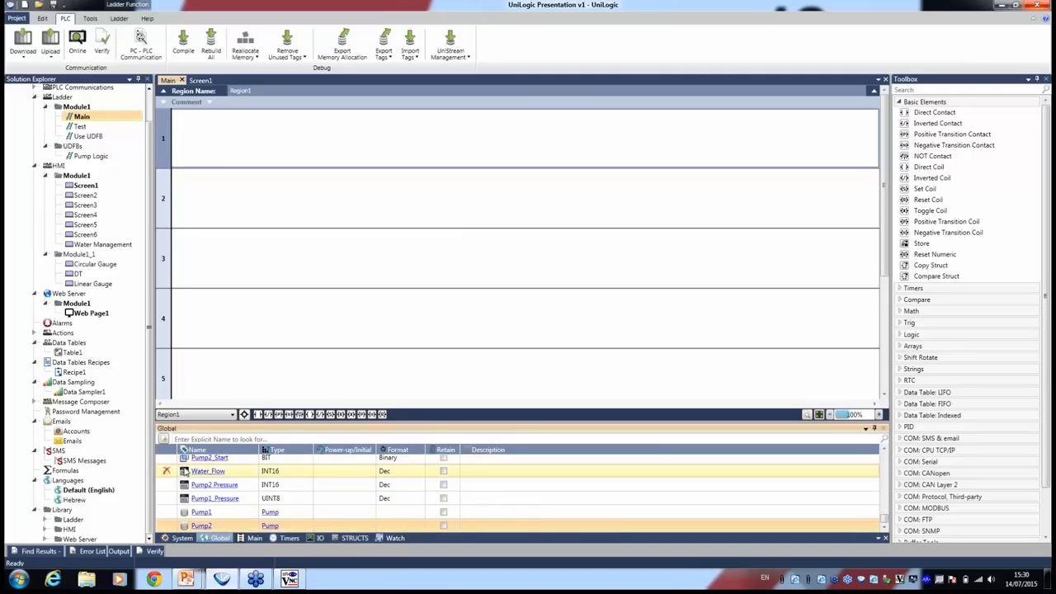
drag(198, 474, 195, 479)
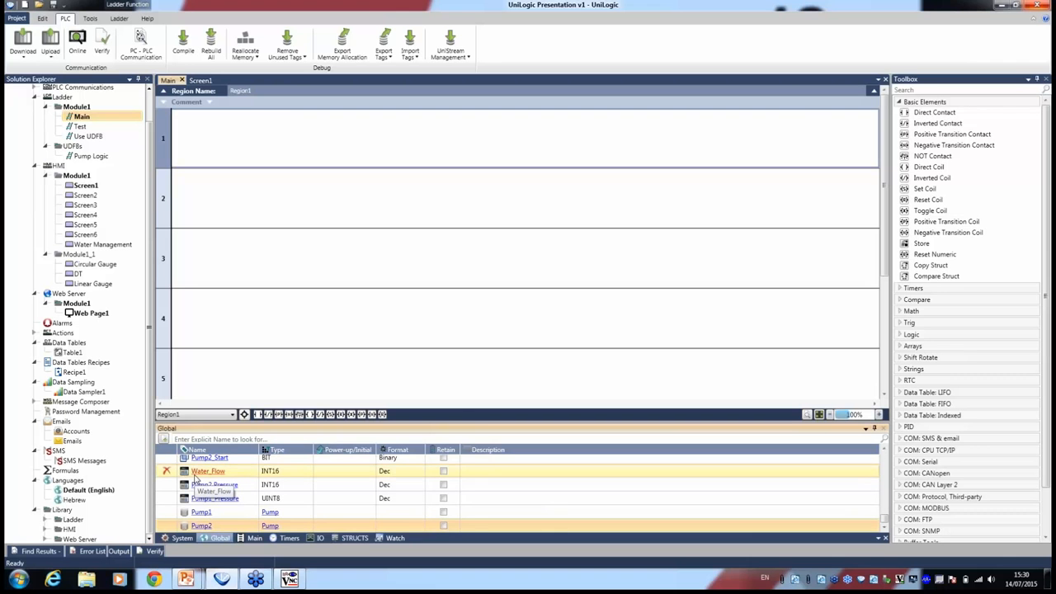
click(198, 485)
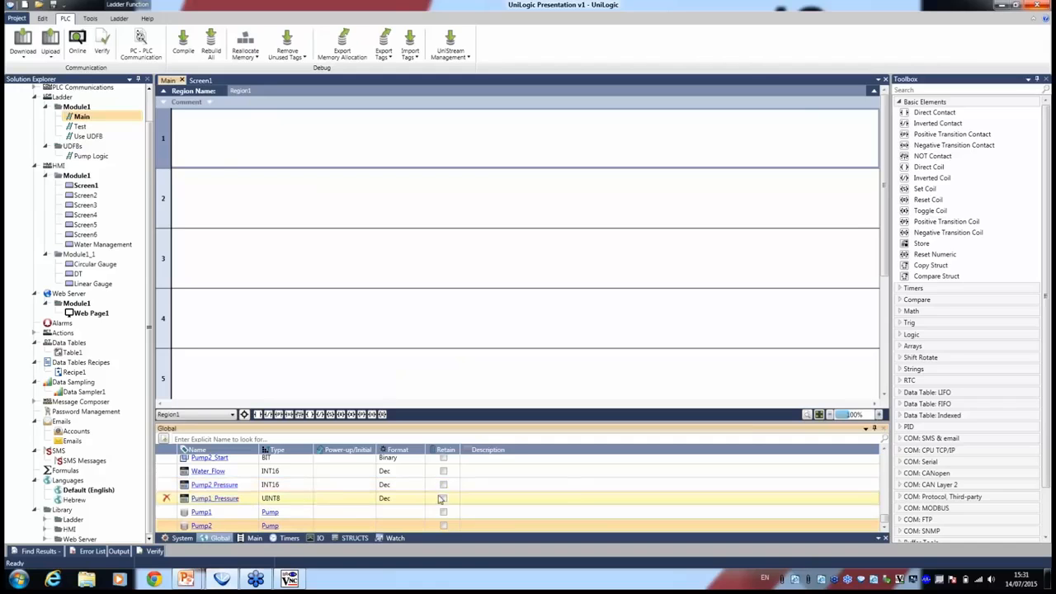
Place a direct contact, two inverted contacts, another direct contact and a positive transition contact in series on rung 1 of Main.
drag(932, 113, 194, 153)
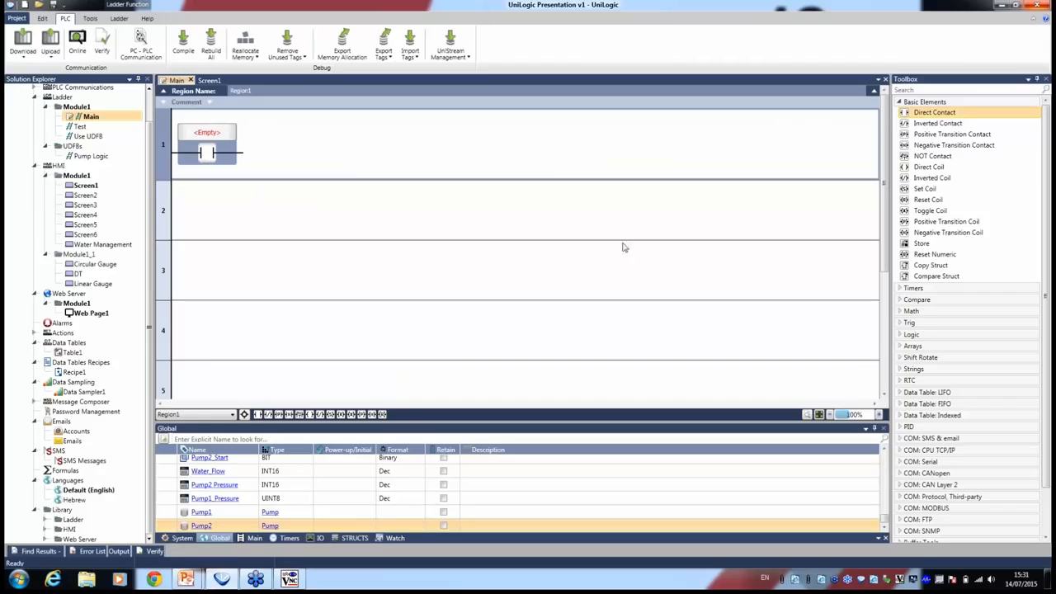
drag(937, 123, 252, 158)
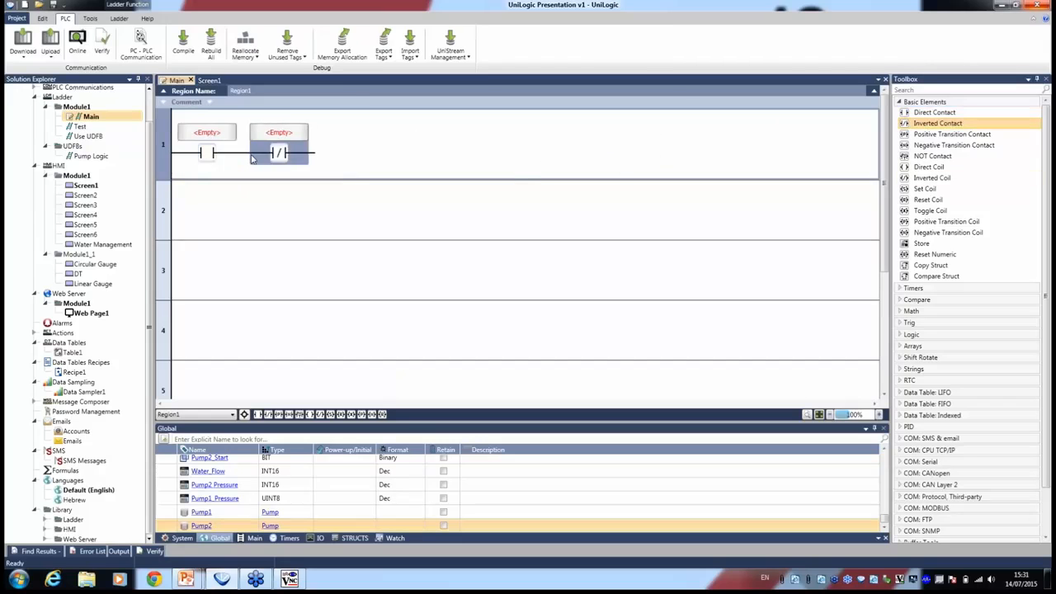
double_click(910, 123)
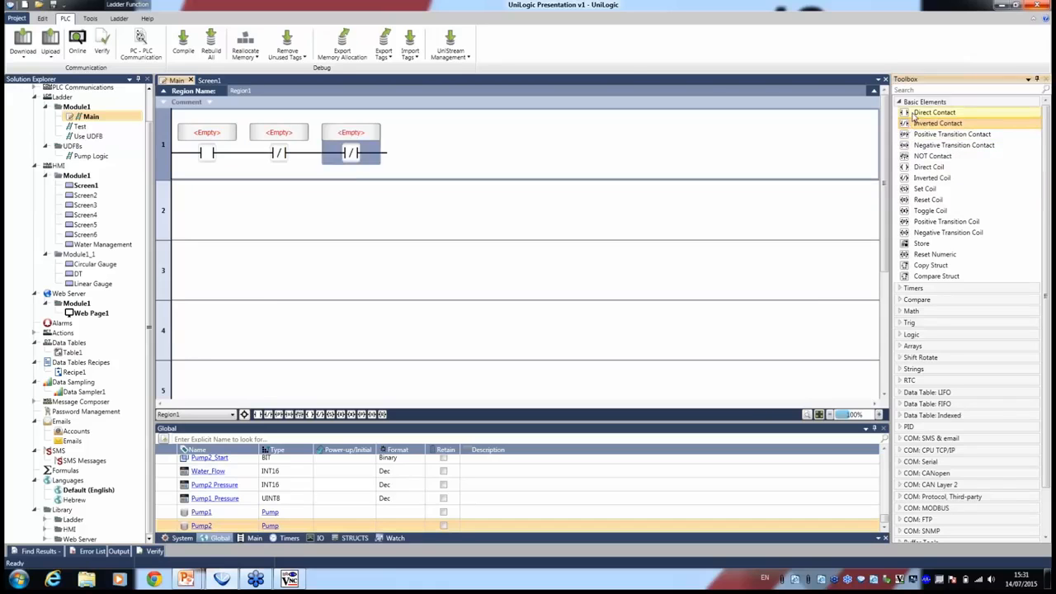
double_click(912, 117)
double_click(912, 137)
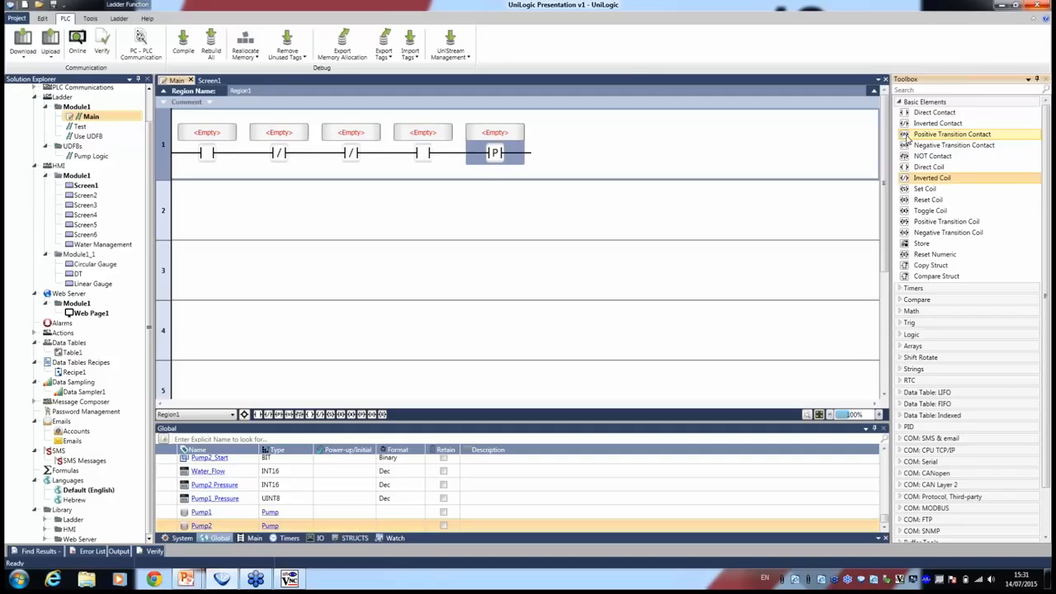
Append a Direct Coil and a Set Coil after the positive transition contact on rung 1.
key(Down)
key(Down)
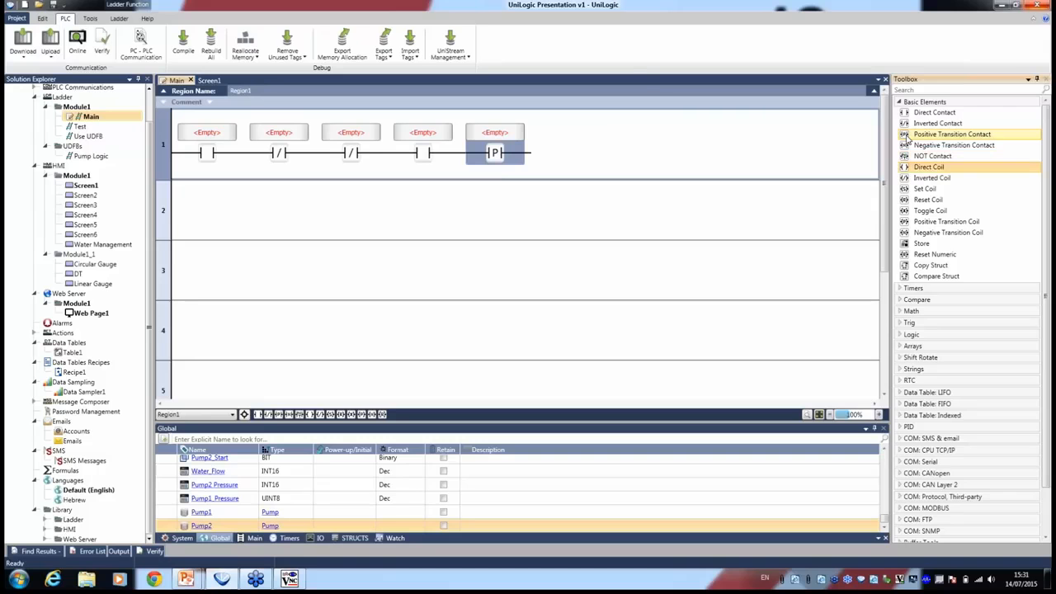
key(Return)
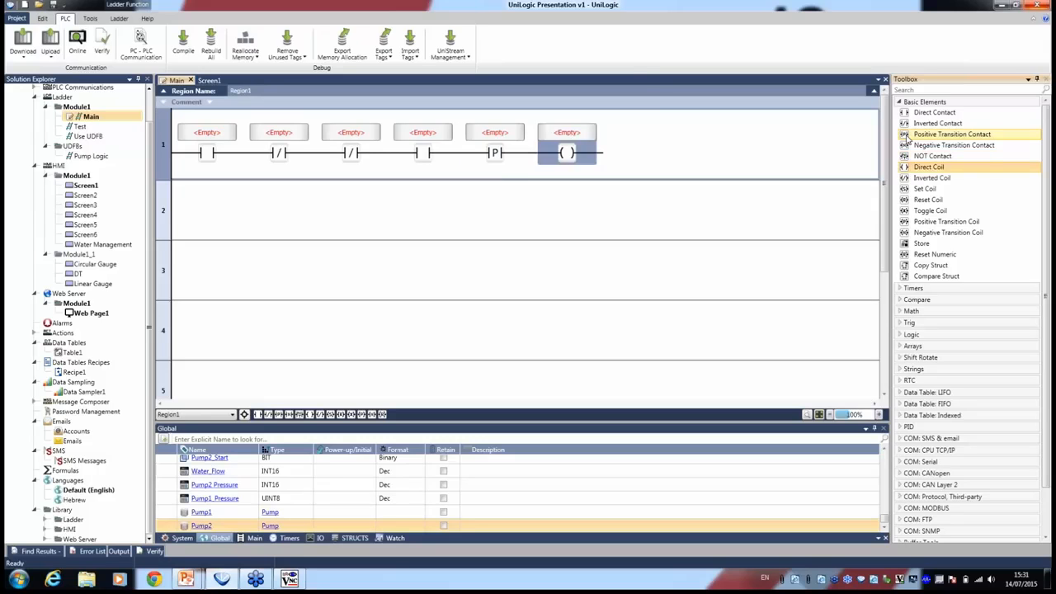
key(Up)
key(Up)
key(Down)
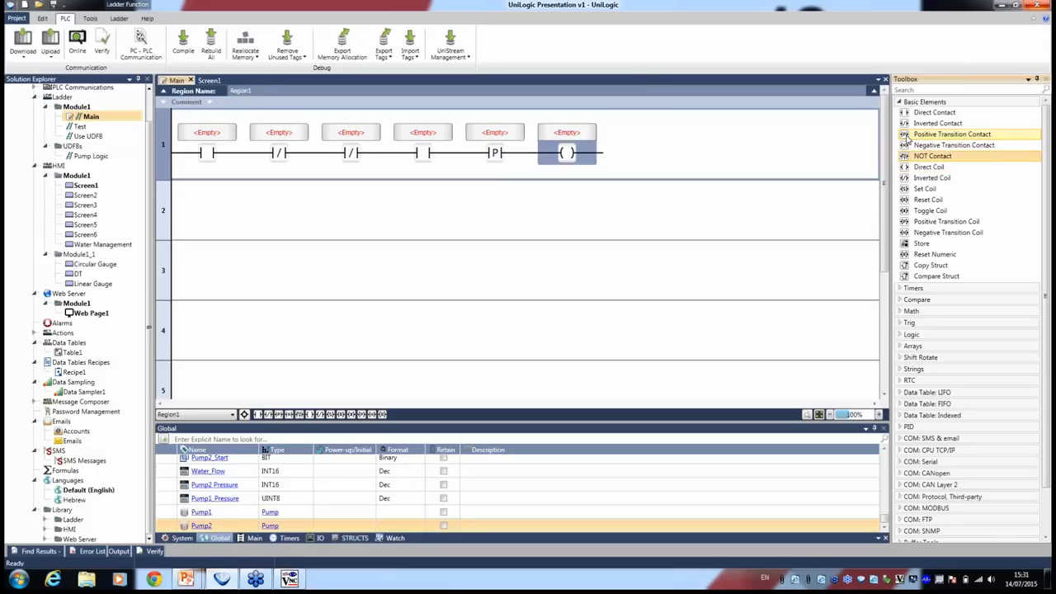
key(Down)
key(Down)
key(Down)
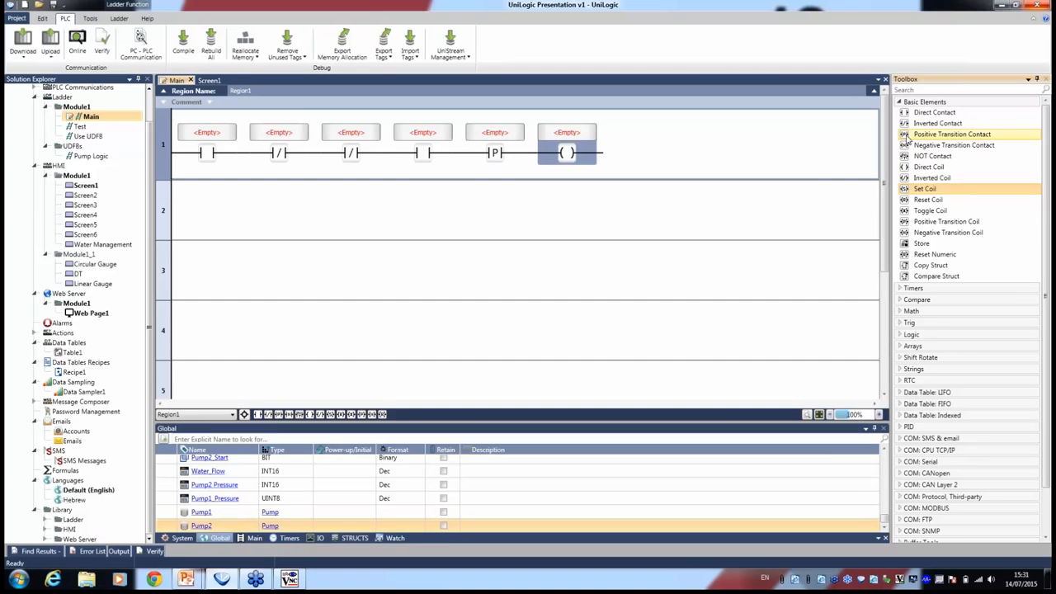
key(Return)
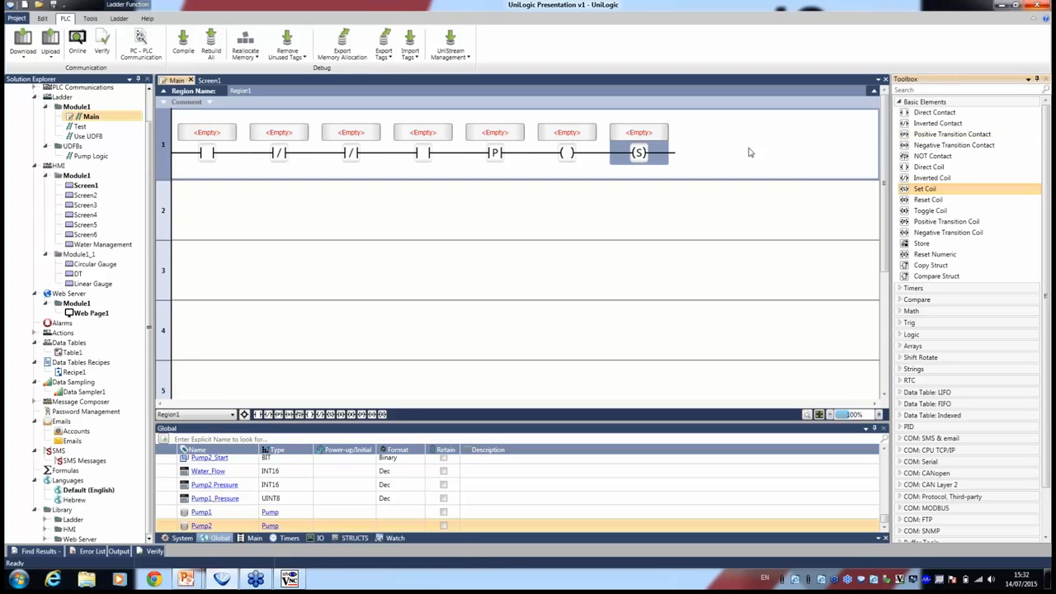
Move rung 1's second direct contact to the start, and shift one inverted contact and the positive transition contact into a parallel branch.
drag(424, 155, 191, 159)
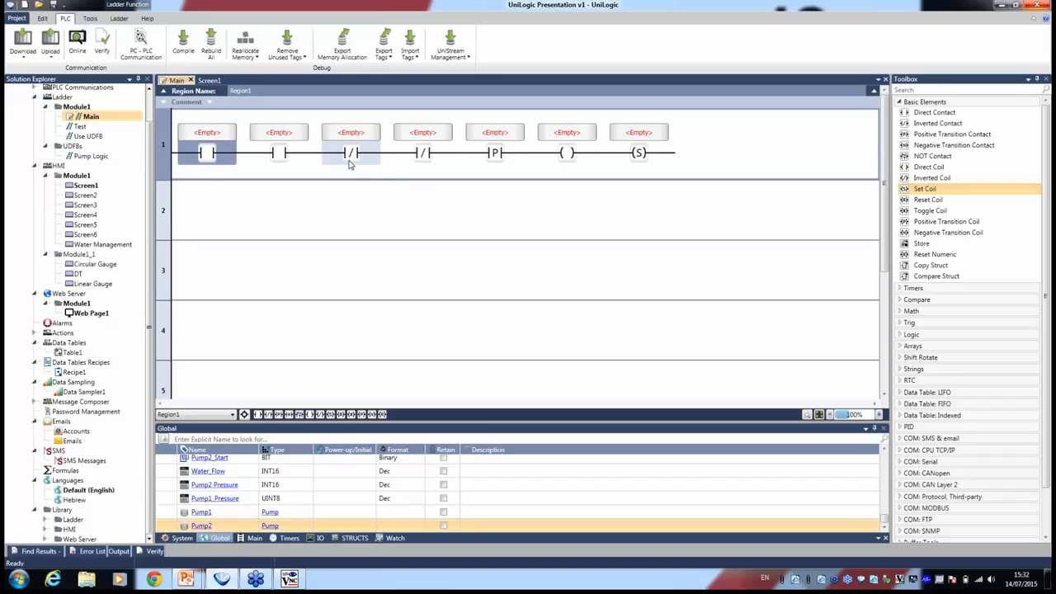
drag(351, 163, 368, 182)
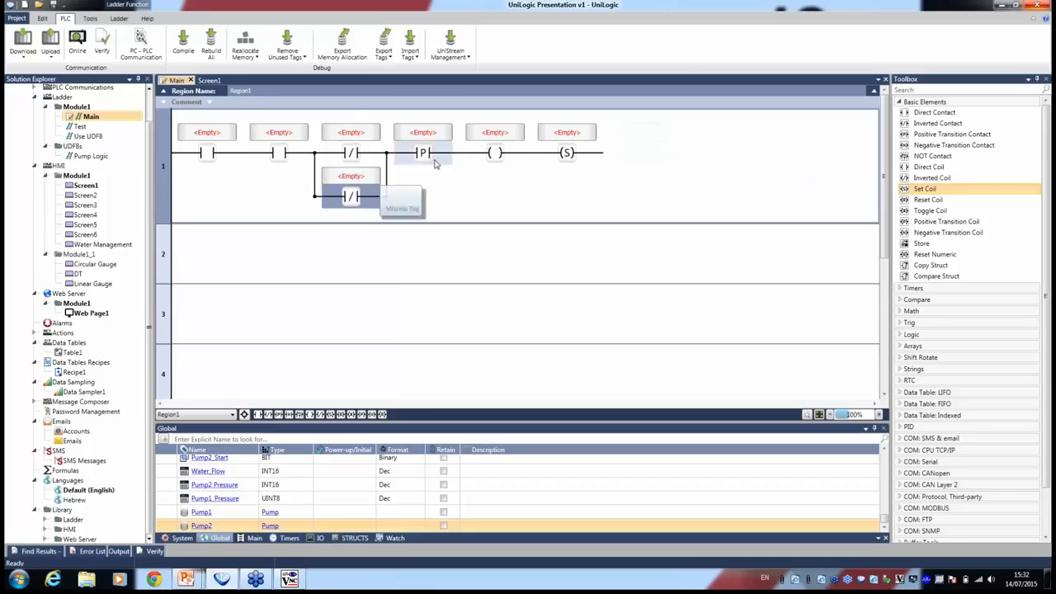
drag(423, 153, 421, 195)
In rung 1, build a third branch of two direct contacts and a positive transition contact, and add direct contacts ending the second branch and between the coils.
drag(934, 112, 350, 235)
drag(924, 112, 419, 237)
drag(921, 136, 467, 245)
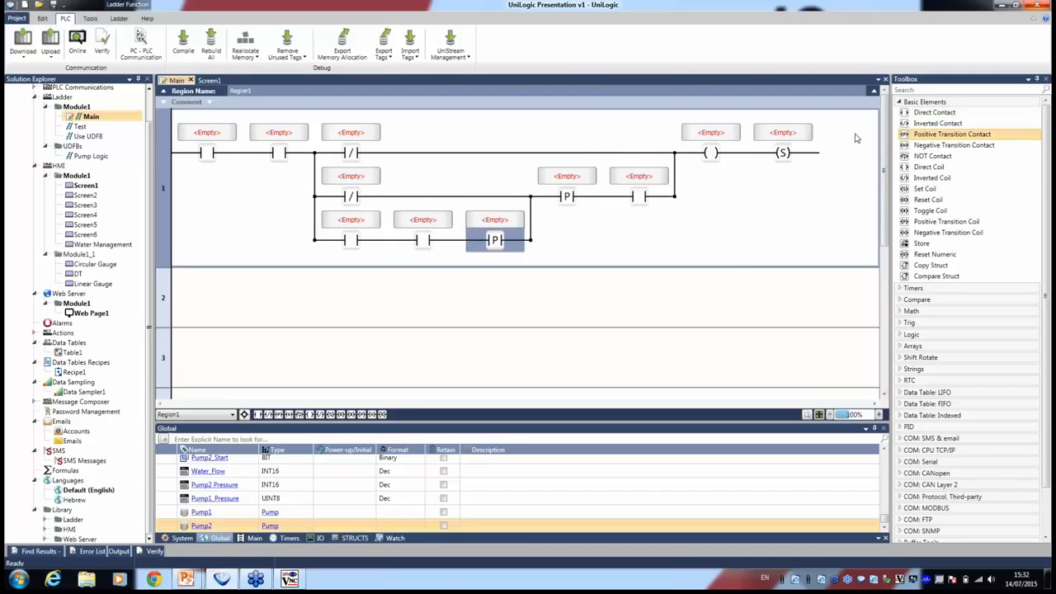
drag(911, 113, 753, 157)
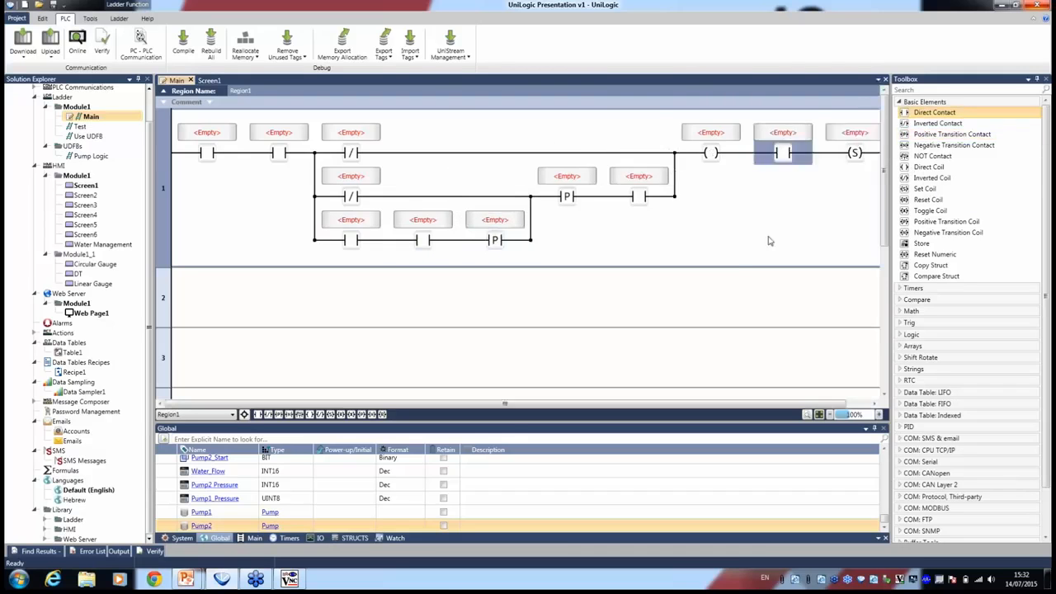
Assign the tag Pump1.Overload to rung 1's first direct contact and Pump2's Emergency Button to the second direct contact.
mouse_move(845, 415)
mouse_down()
mouse_move(864, 415)
mouse_move(838, 415)
mouse_up()
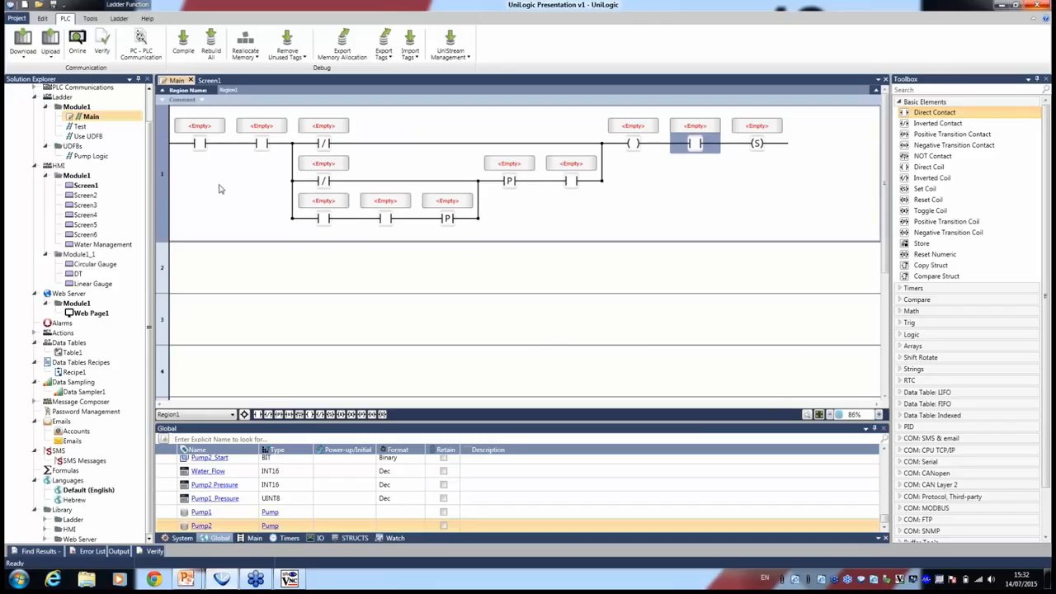
click(198, 125)
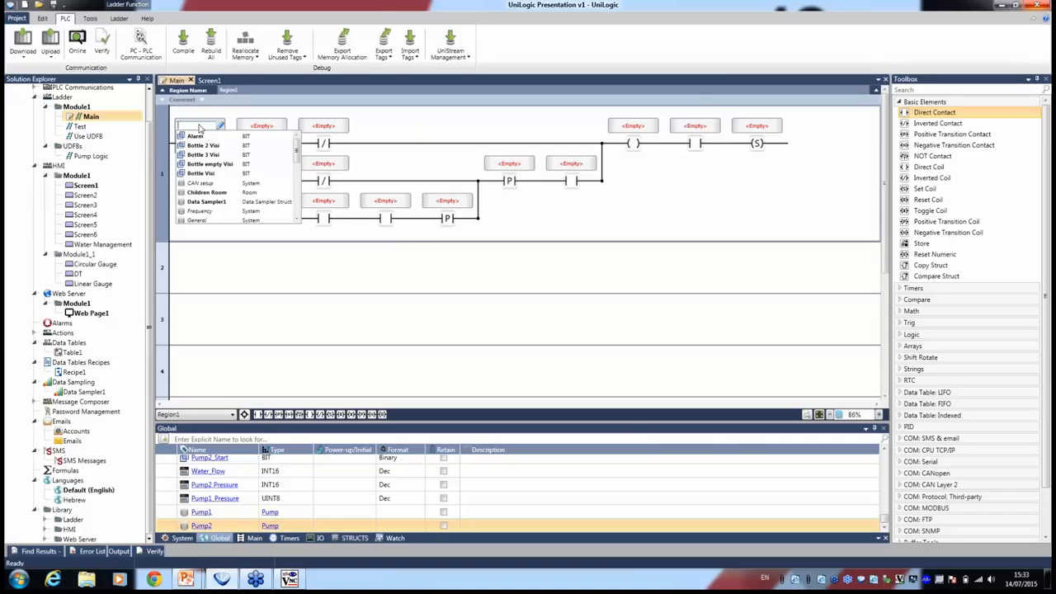
text(pump)
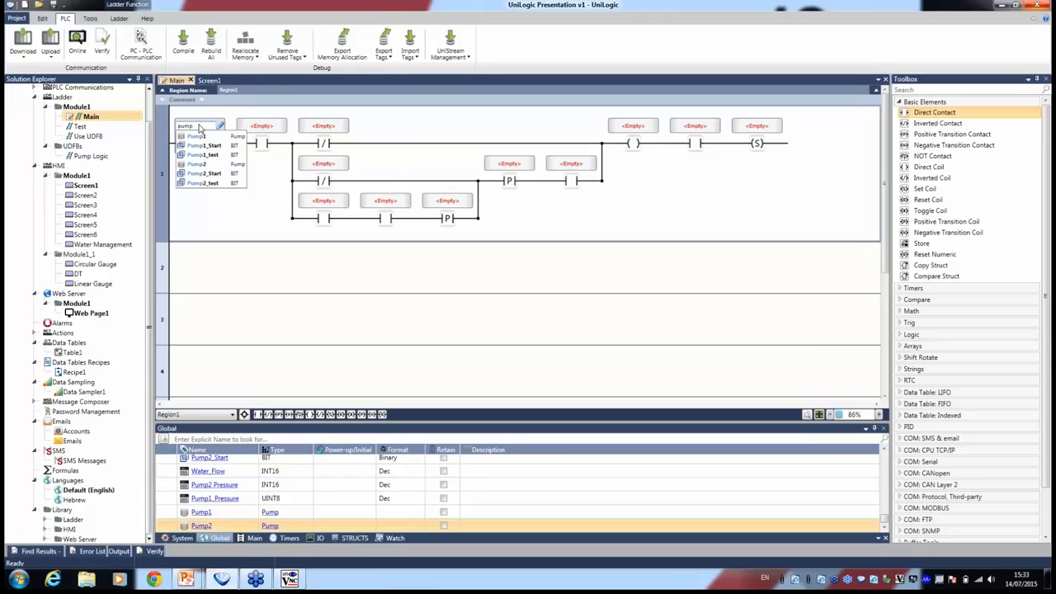
click(198, 137)
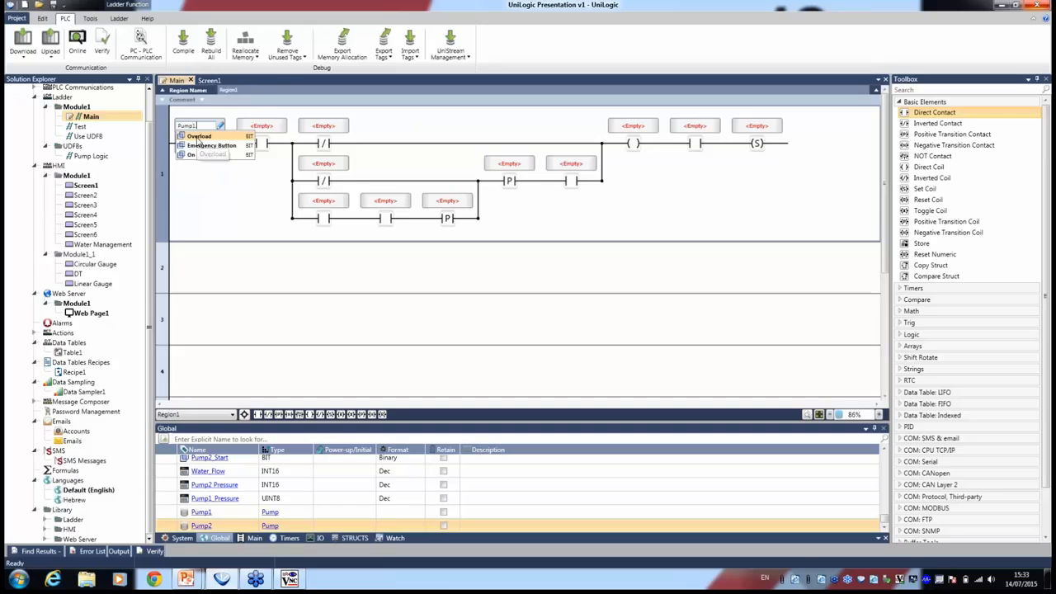
click(198, 137)
click(263, 125)
text(Pump)
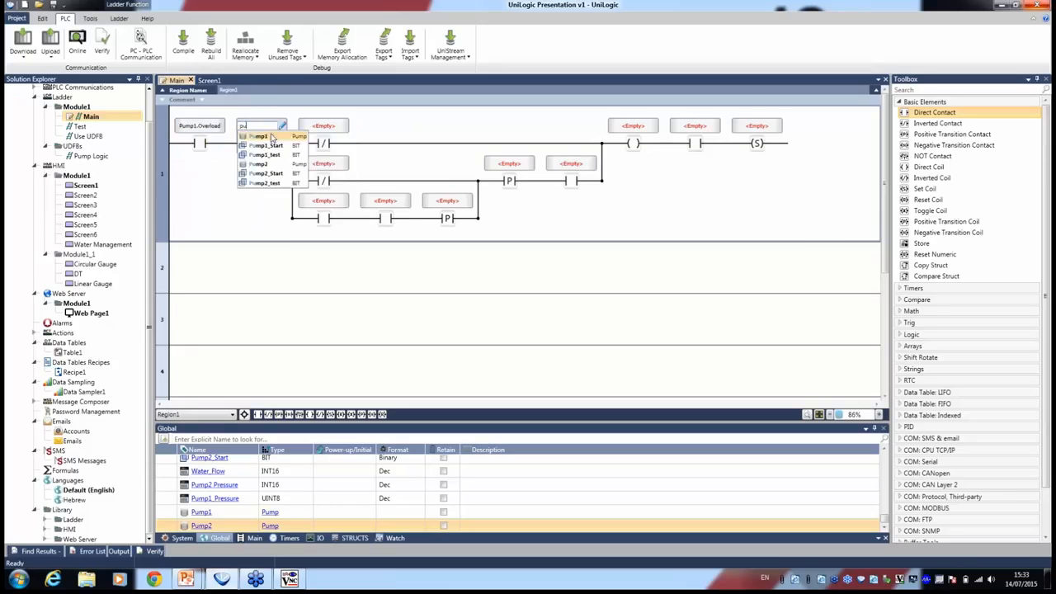
click(270, 155)
click(272, 146)
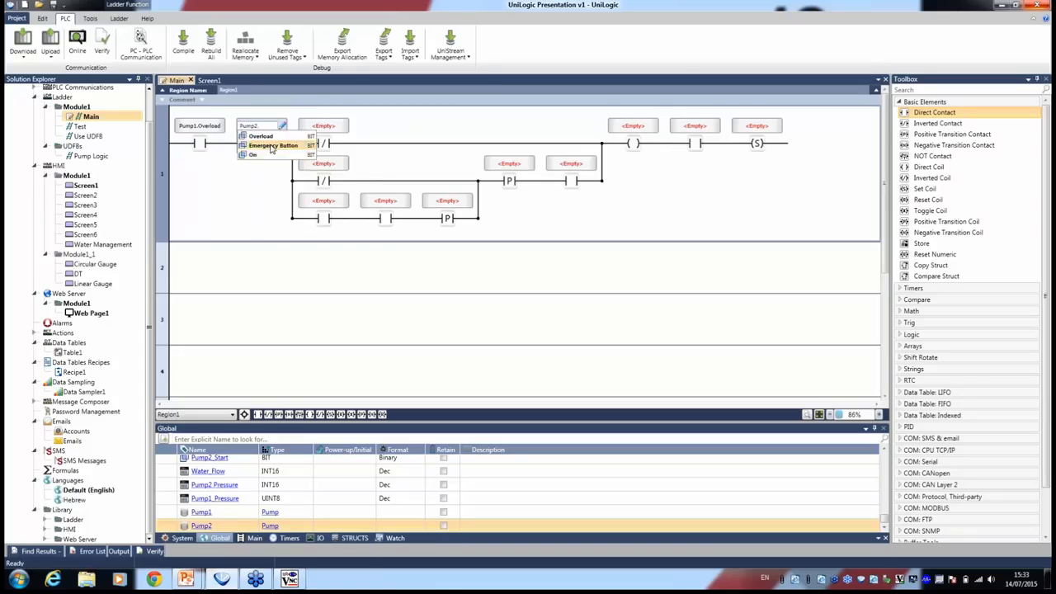
Assign Pump2_Start to the inverted contact on rung 1's upper branch and Pump1.On to the inverted contact on the second branch.
click(323, 125)
text(pu)
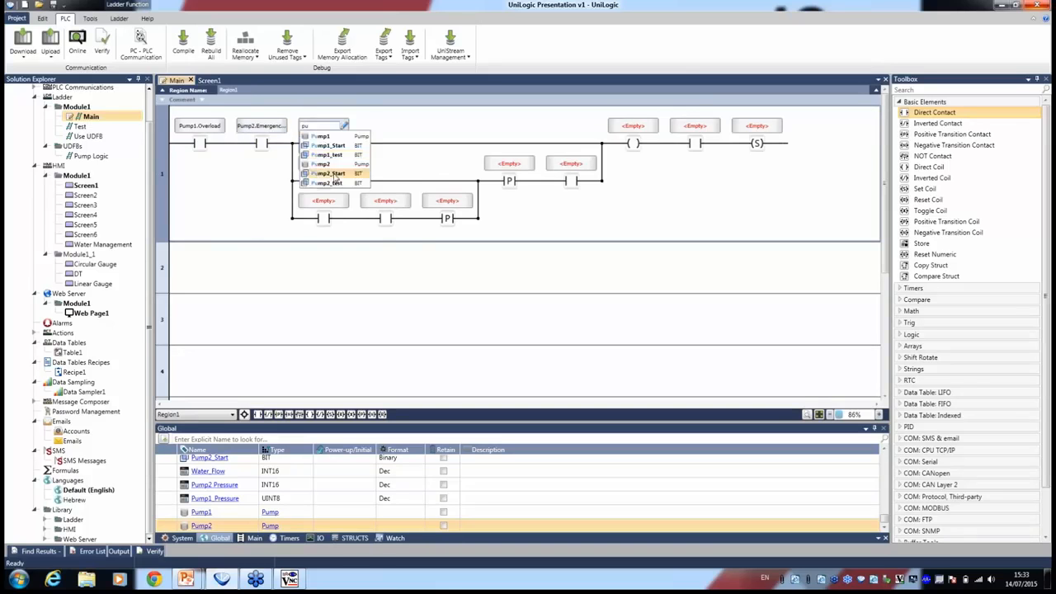
click(328, 174)
click(323, 163)
text(pu)
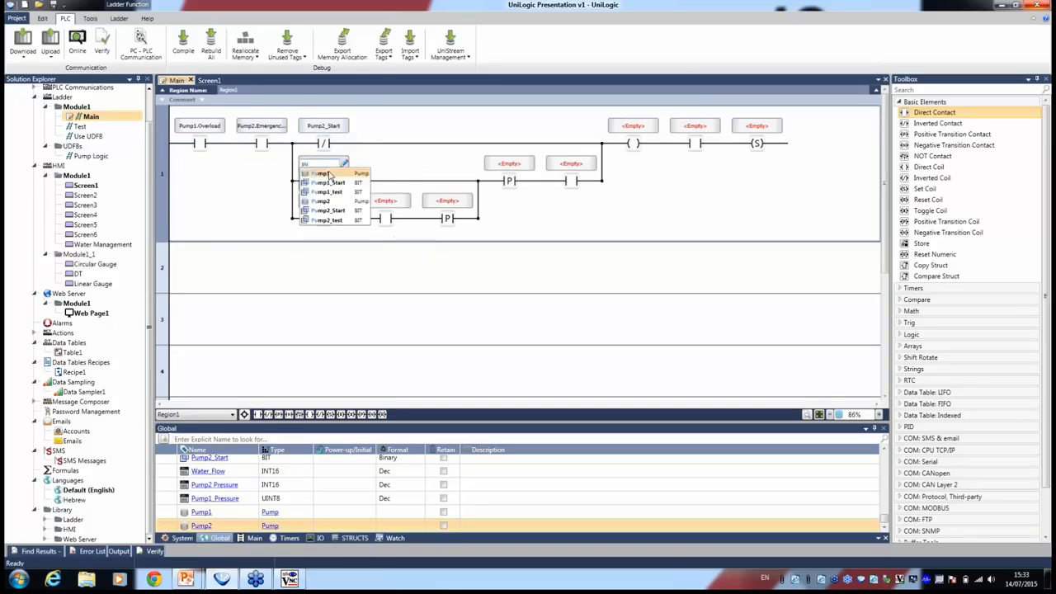
click(330, 173)
click(324, 192)
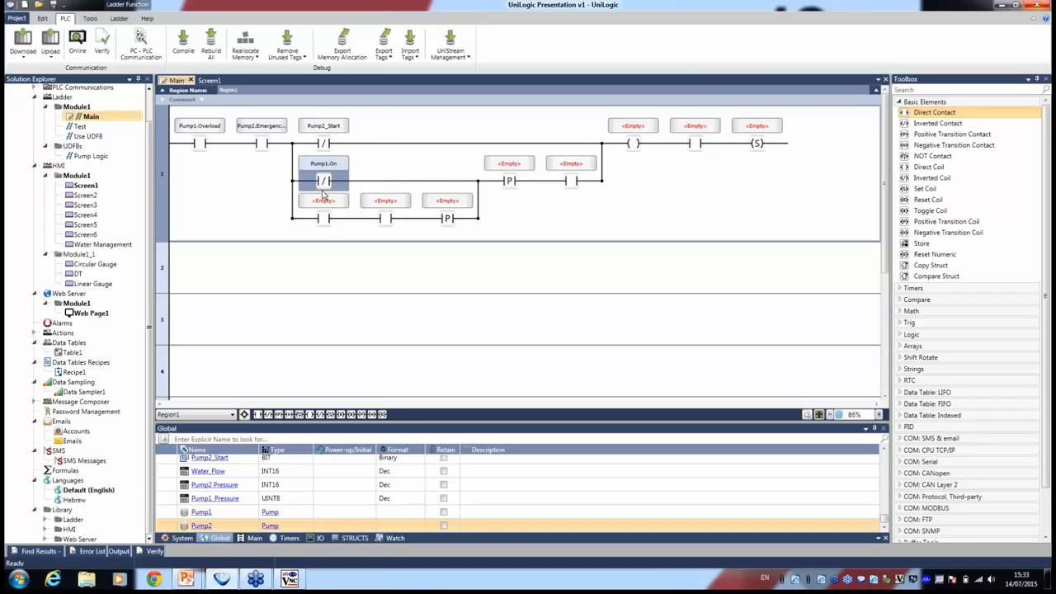
Open the Test ladder function and examine its formatted comment, coloured regions and rungs.
click(77, 126)
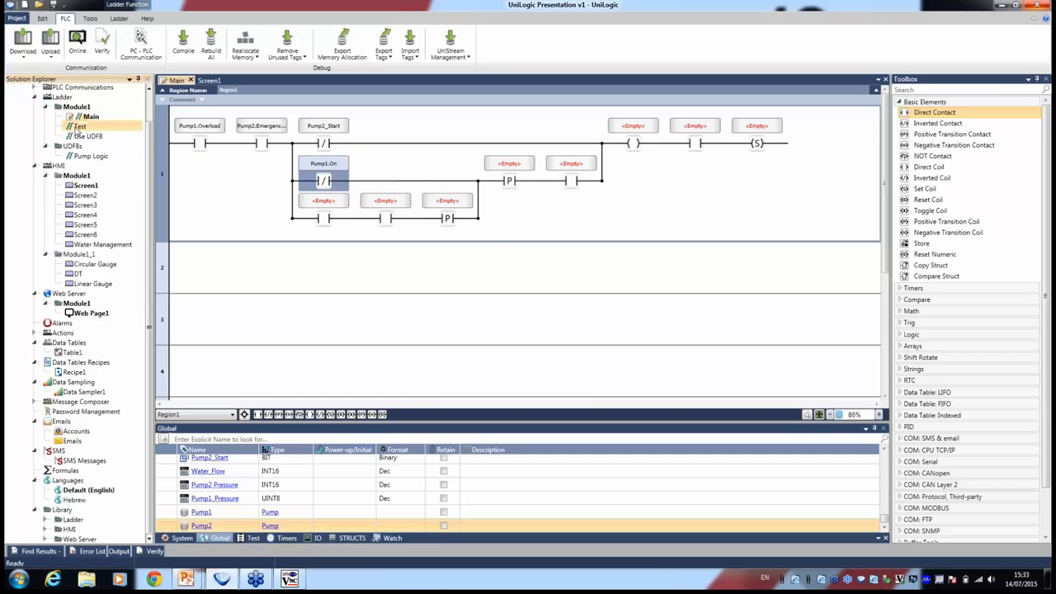
double_click(76, 127)
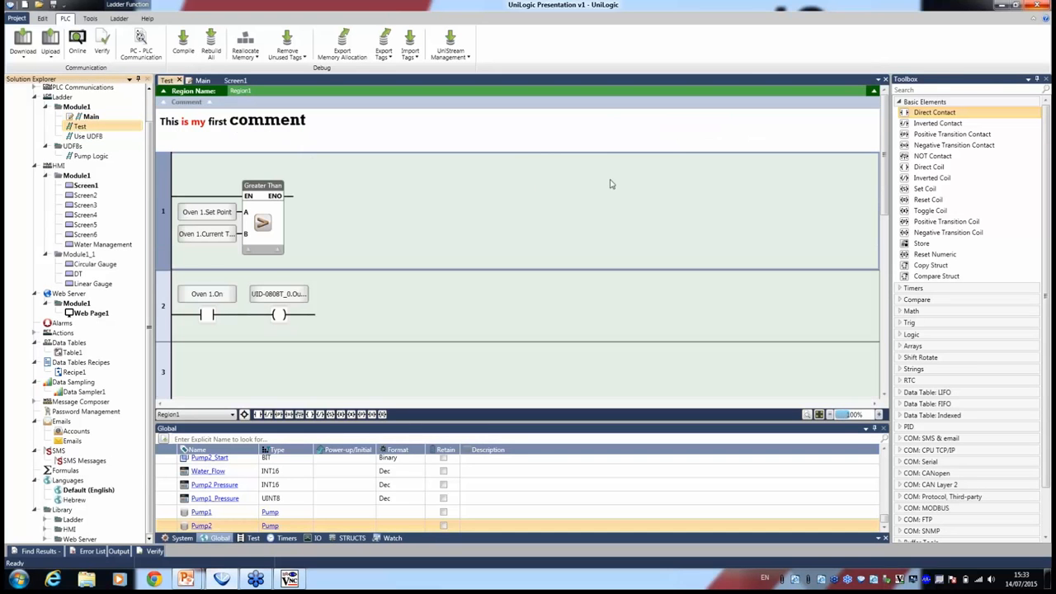
mouse_move(883, 132)
mouse_down()
mouse_move(882, 285)
mouse_move(895, 132)
mouse_up()
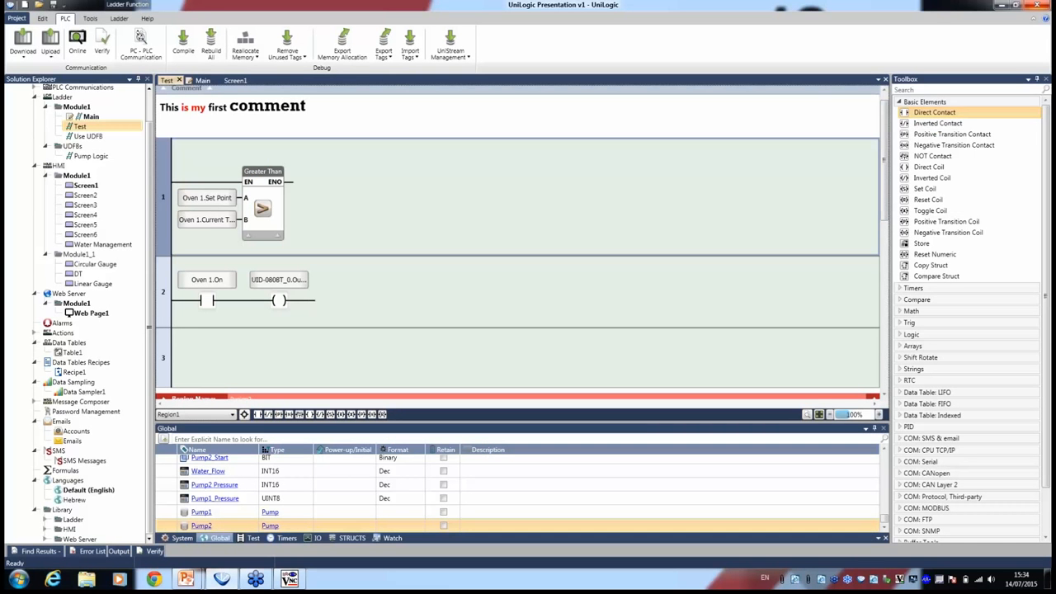
Add a new data sampler, open it and set its folder name to Pump.
double_click(79, 383)
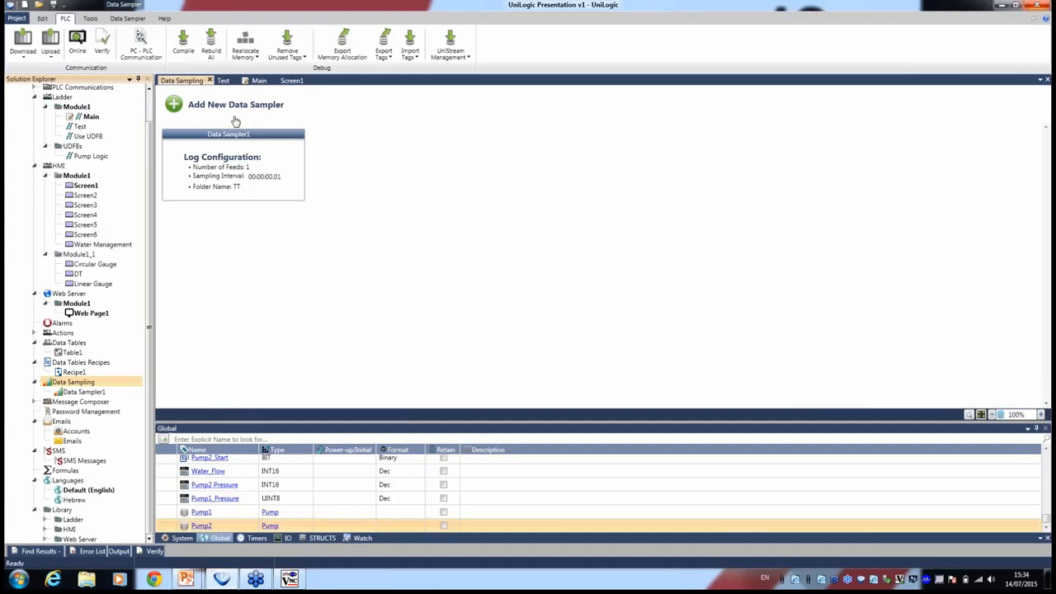
click(234, 107)
double_click(317, 133)
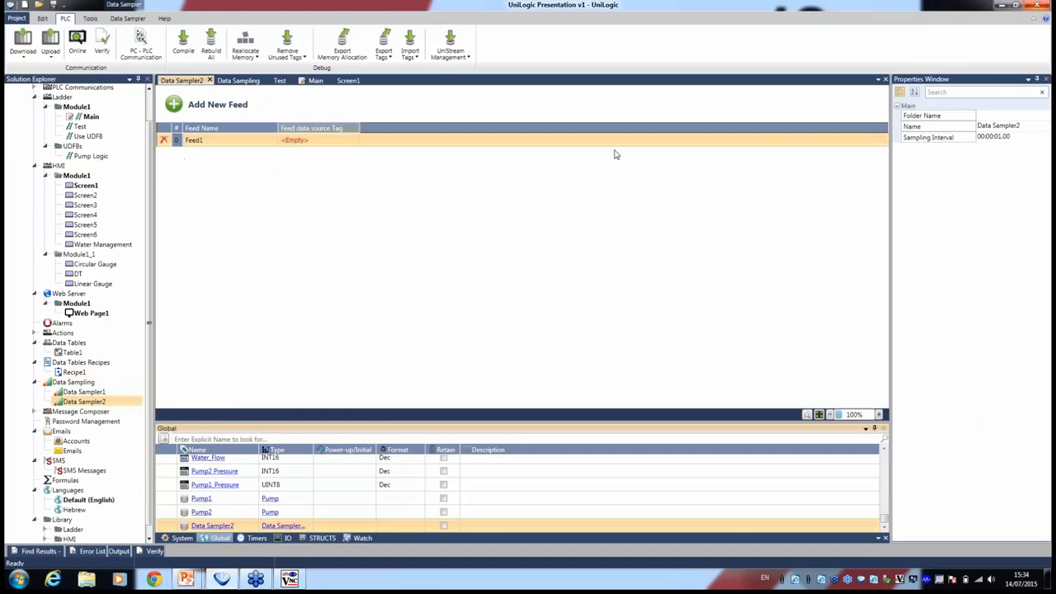
click(998, 114)
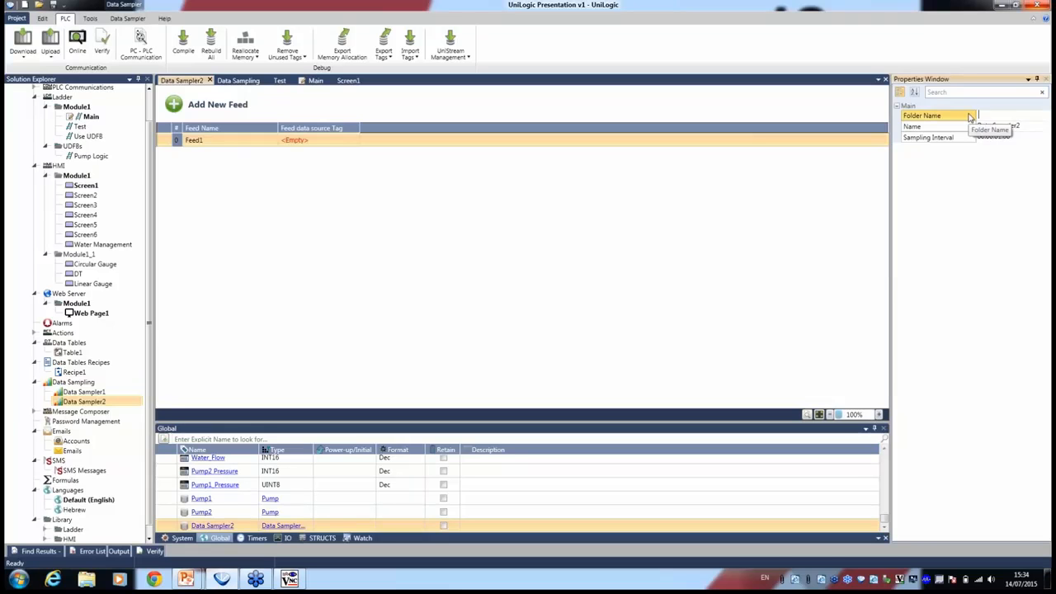
text(Pump)
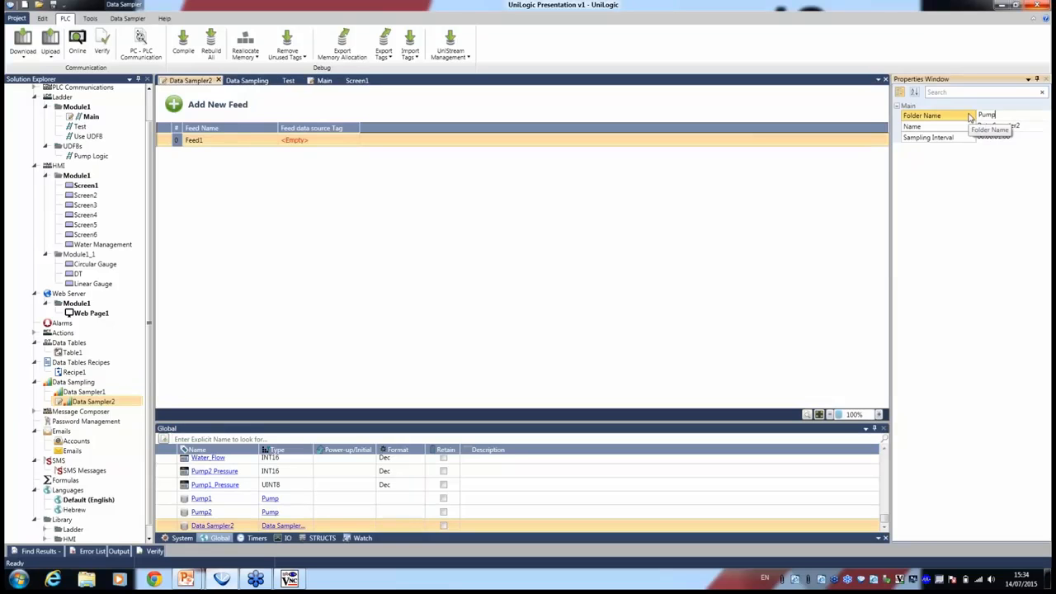
key(Return)
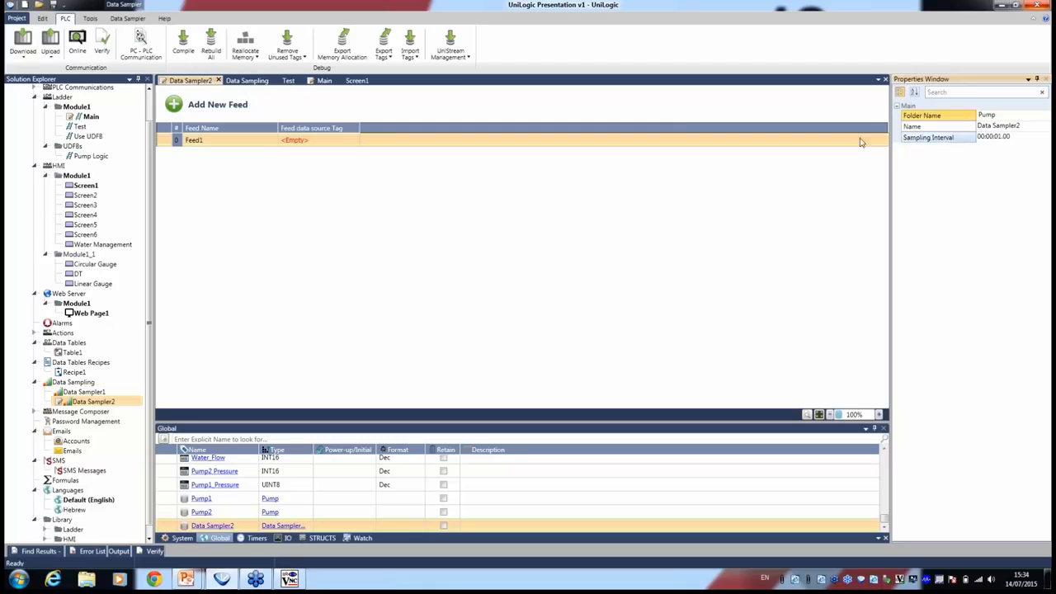
Set the data source tag of Feed1 in the new data sampler to Pump1.Pressure.
click(313, 140)
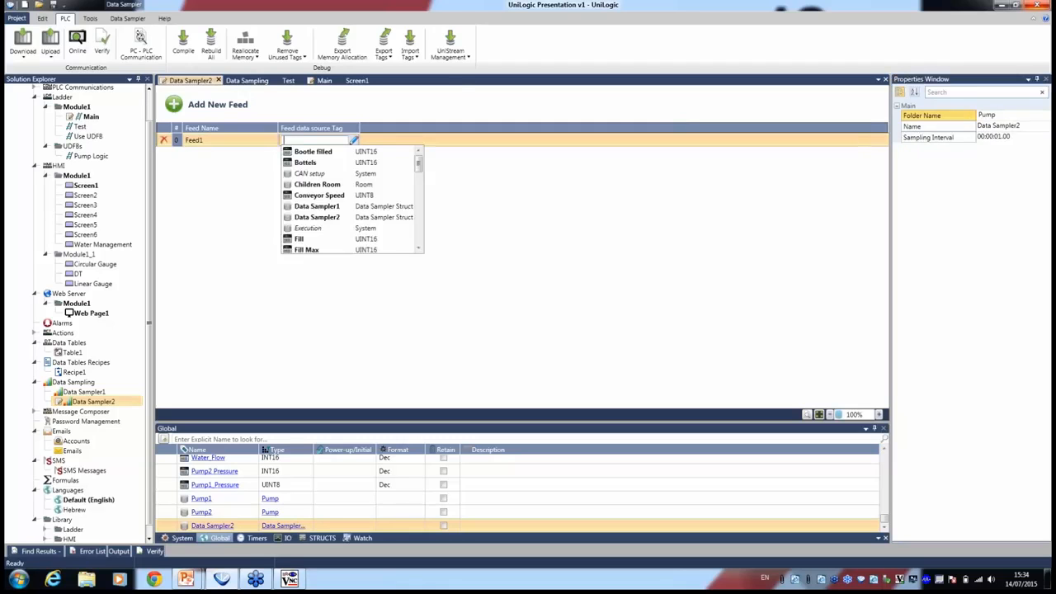
text(pump)
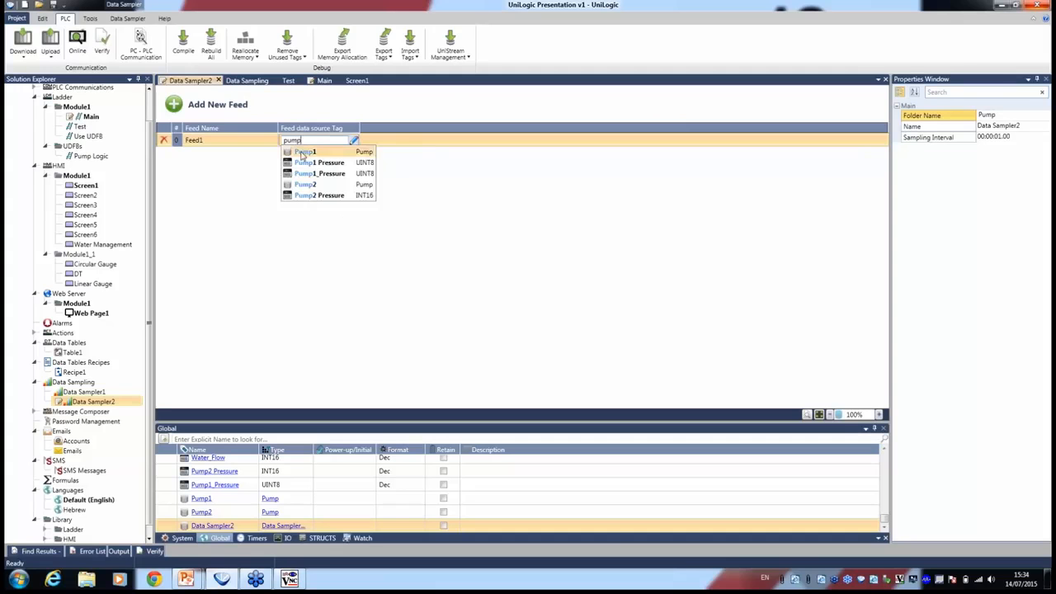
click(302, 151)
click(302, 157)
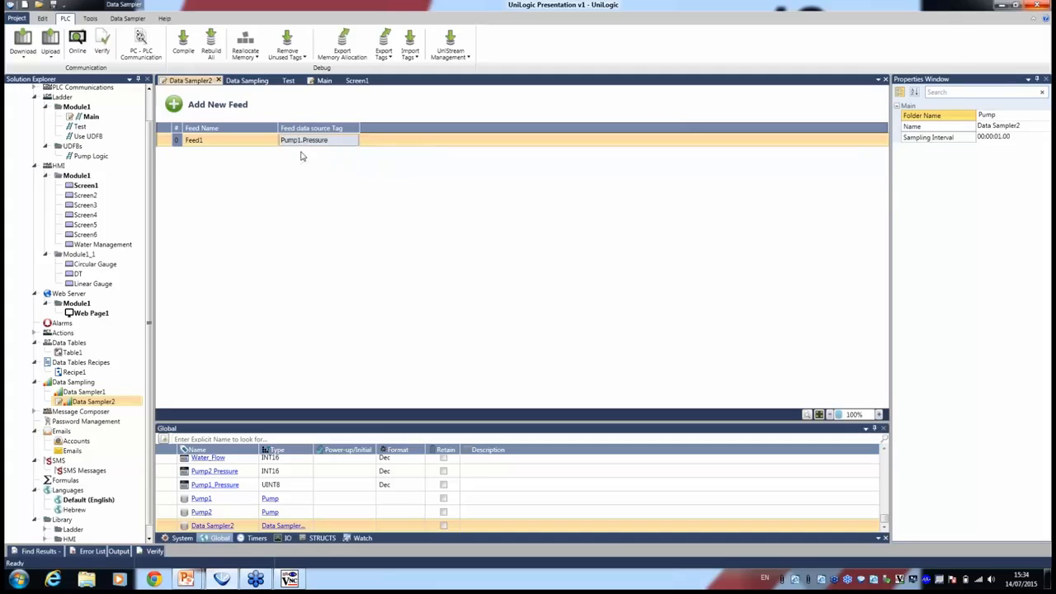
Add a second feed to the data sampler with Pump2.Pressure as its data source tag.
click(237, 107)
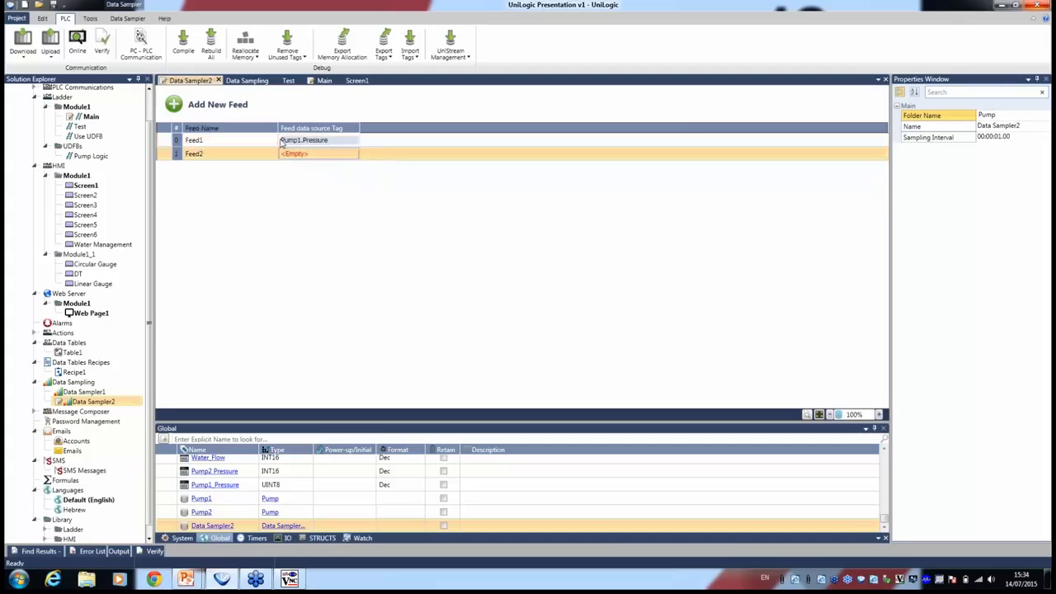
click(306, 154)
text(pum)
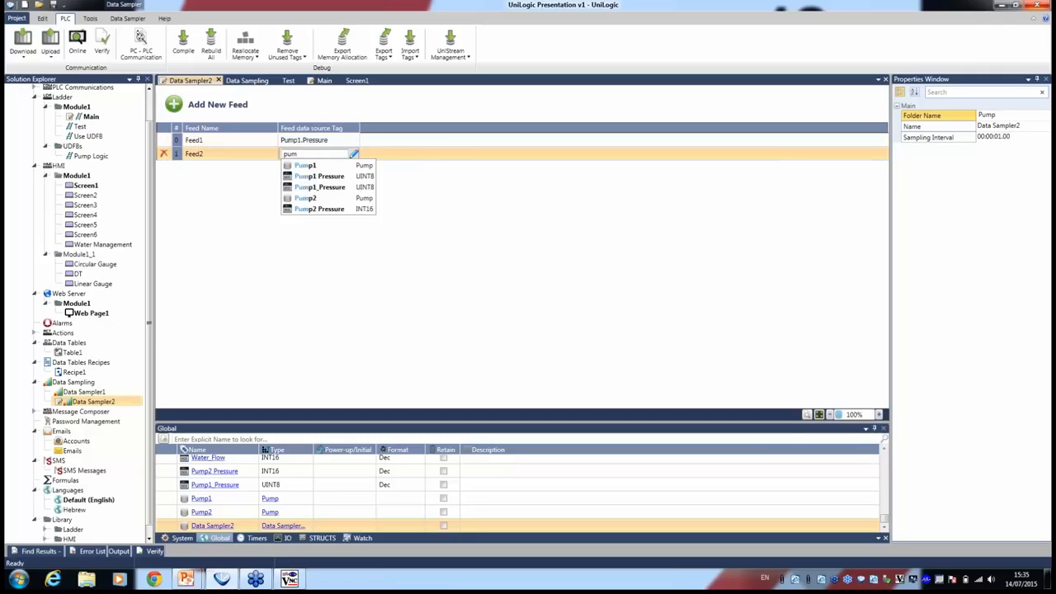
click(304, 198)
click(313, 166)
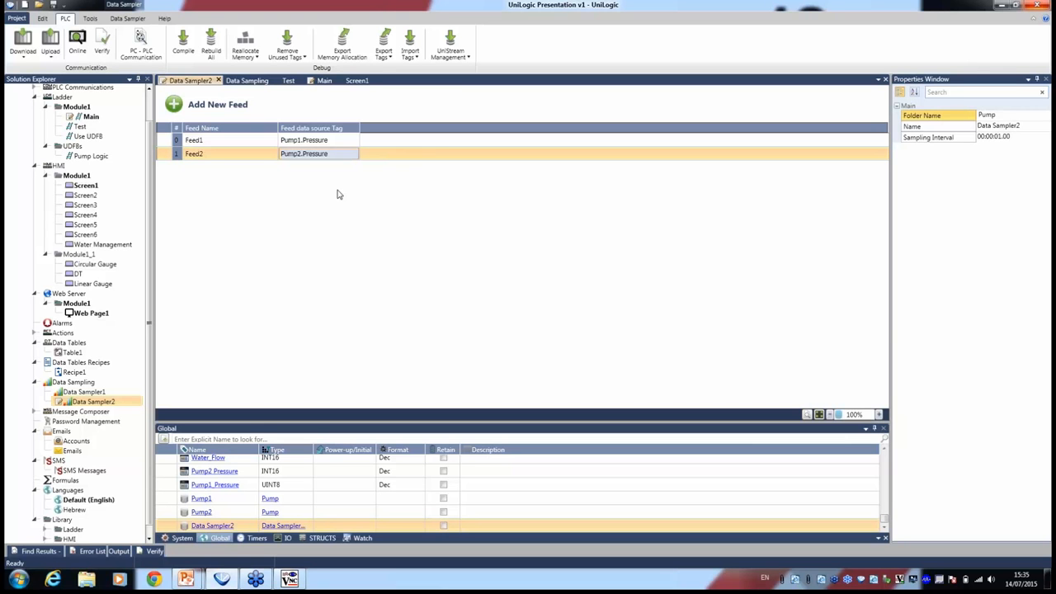
Add a new data table, open it and use the Bread Recipe struct as its column structure.
click(74, 344)
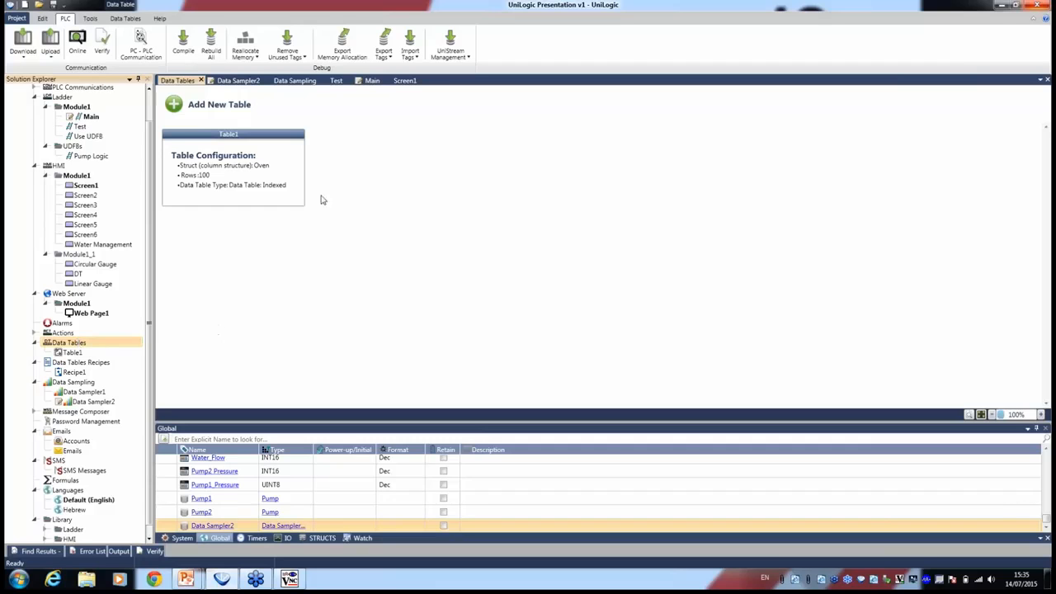
click(225, 105)
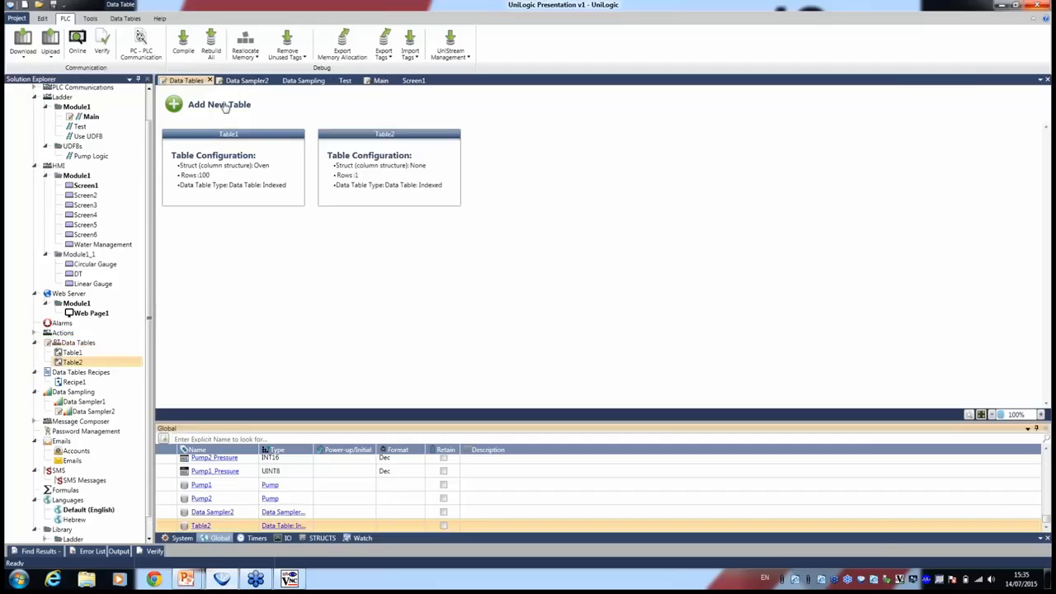
double_click(258, 138)
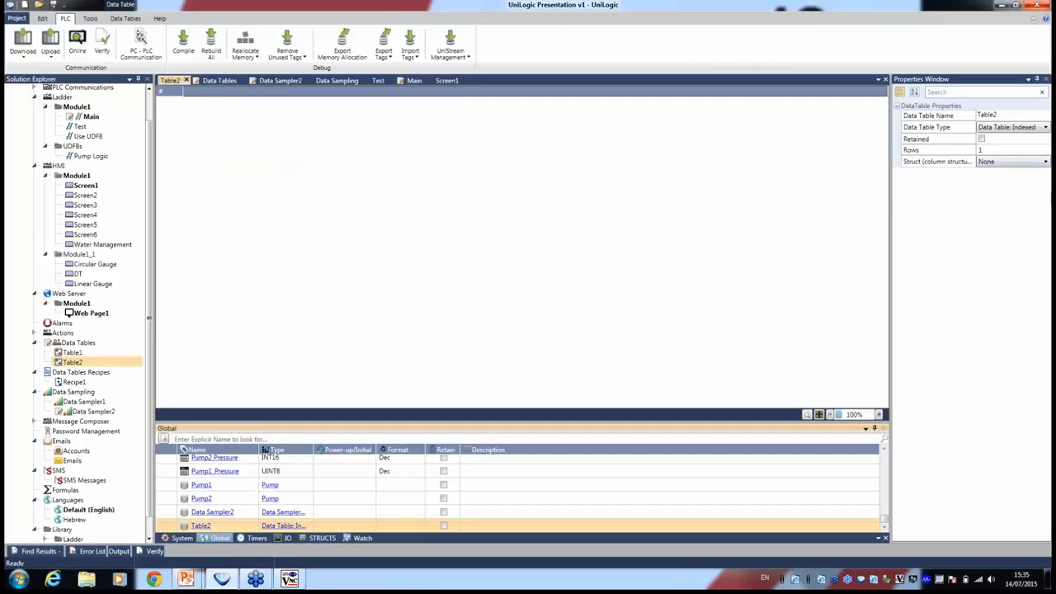
click(1025, 170)
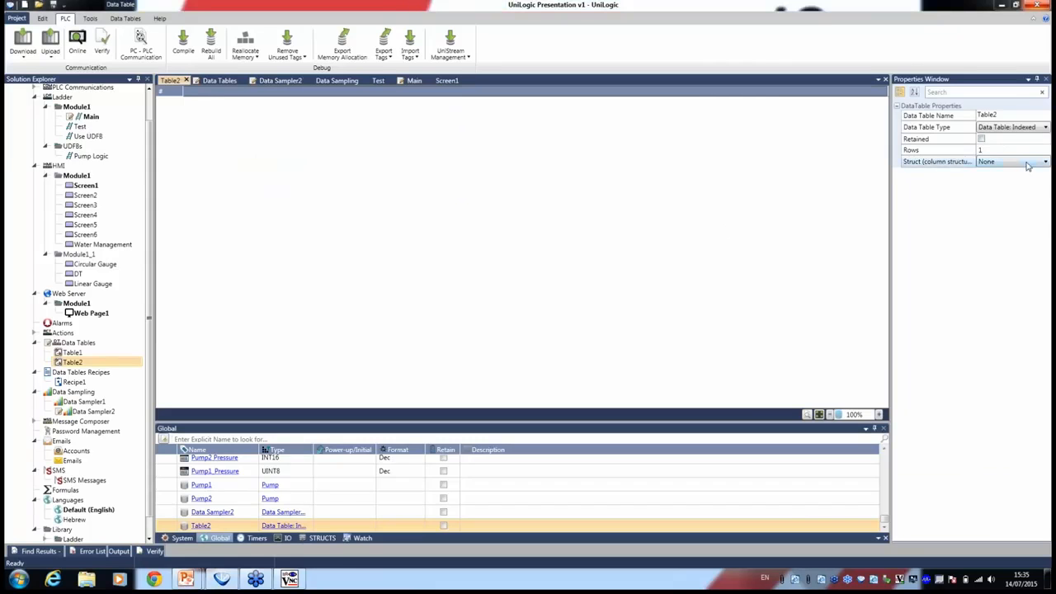
click(1027, 165)
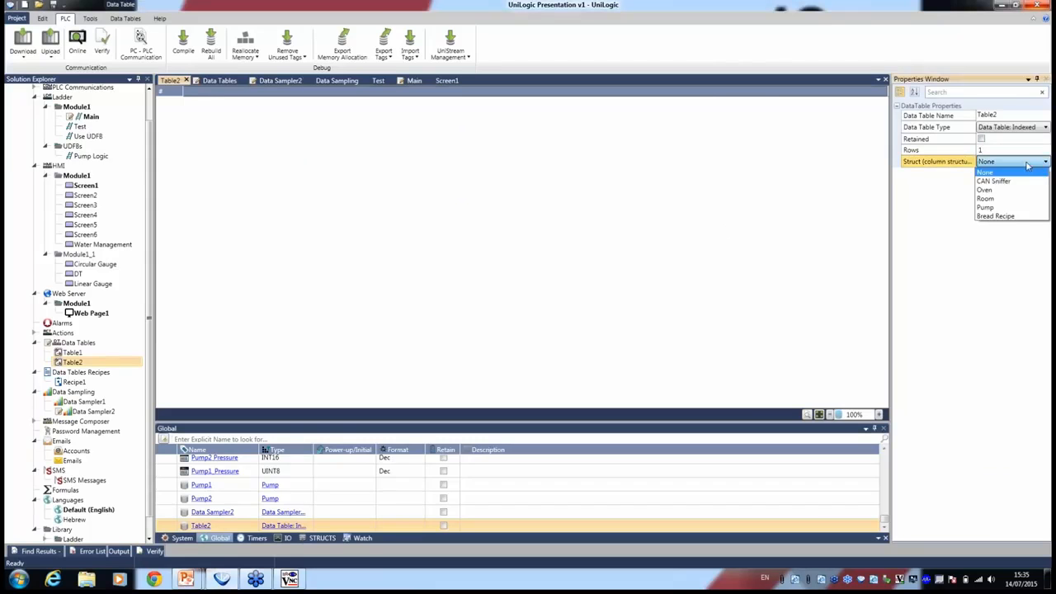
click(1006, 218)
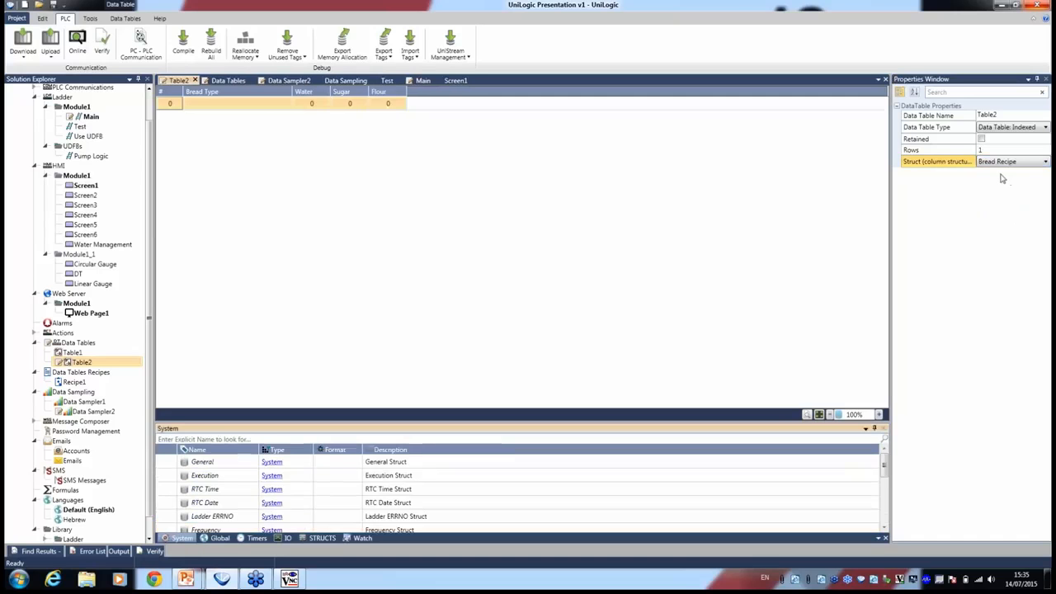
Set the number of rows in the new data table to 100.
click(994, 150)
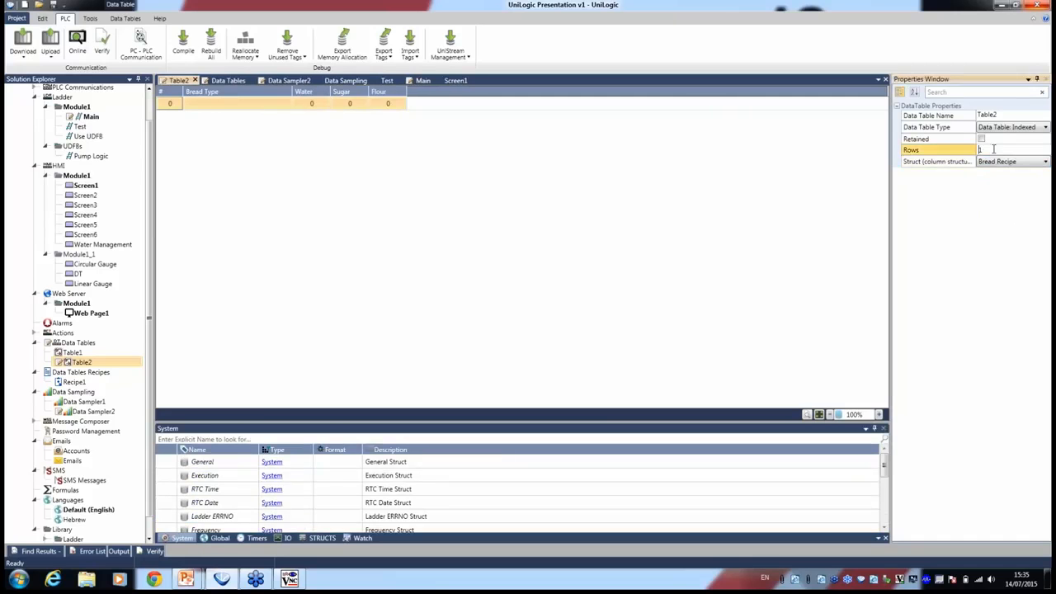
text(00)
key(Return)
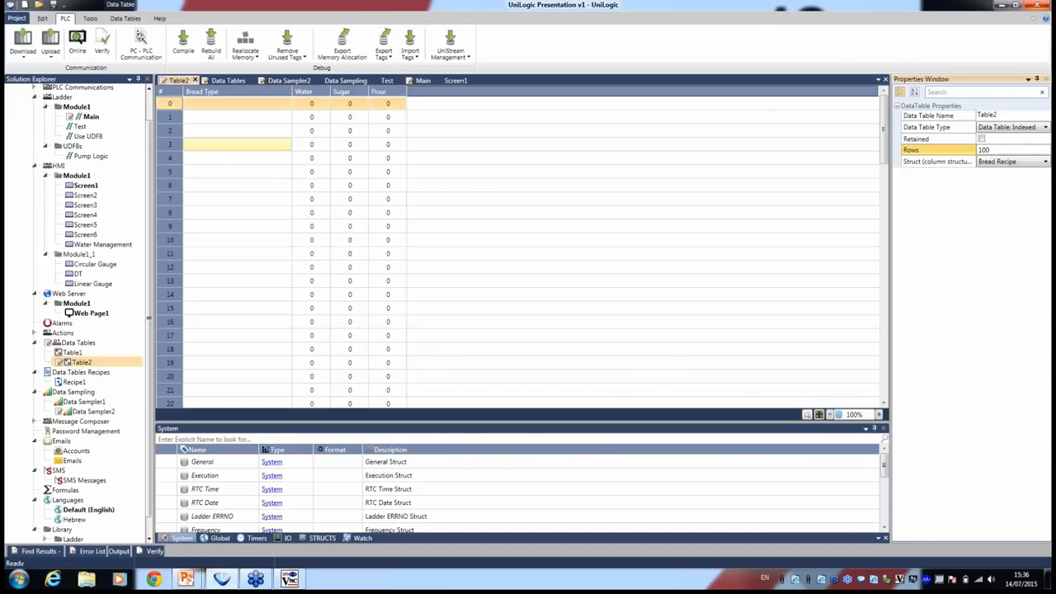
On HMI screen Screen1, move Button1 between the gauge and Button2, and stretch it downward to about twice its height.
click(86, 184)
double_click(86, 185)
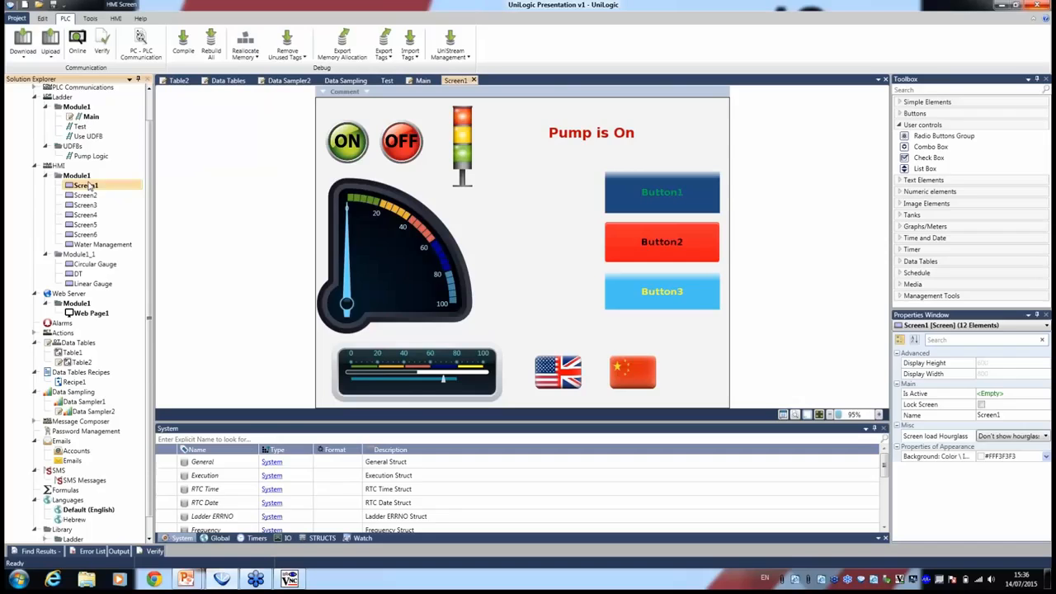
mouse_move(646, 198)
mouse_down()
mouse_move(527, 196)
mouse_move(536, 202)
mouse_move(521, 210)
mouse_move(518, 247)
mouse_move(506, 249)
mouse_up()
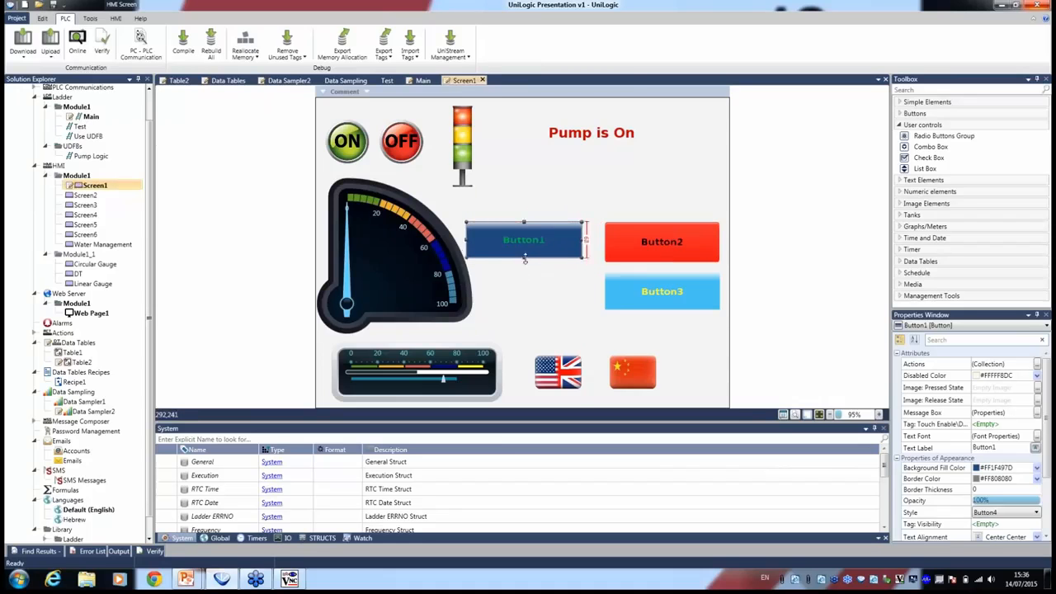
drag(523, 262, 532, 311)
drag(538, 278, 546, 279)
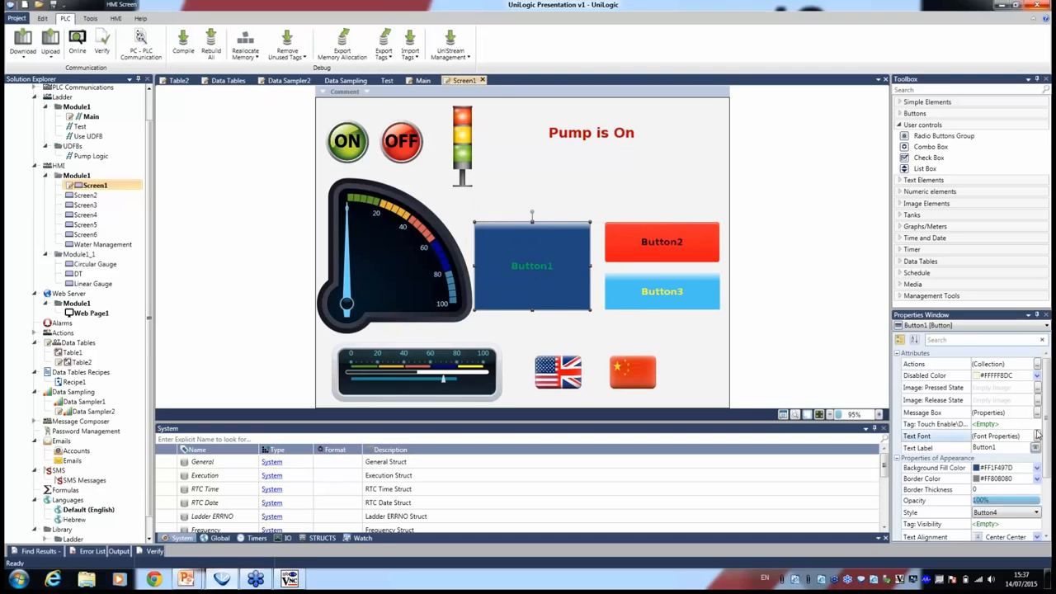
Reduce Button1's opacity to about 38% and select Button2.
drag(1047, 438, 996, 479)
click(660, 243)
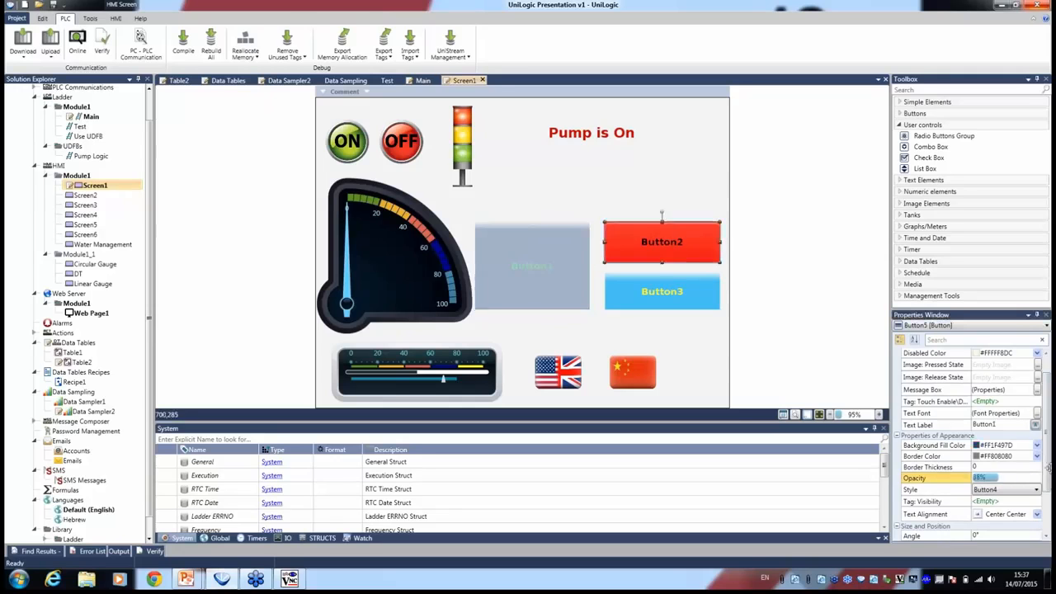
Reduce Button2's opacity to about 53% and move Button1 so it overlaps Button2 and Button3.
drag(1029, 476, 1008, 477)
click(555, 260)
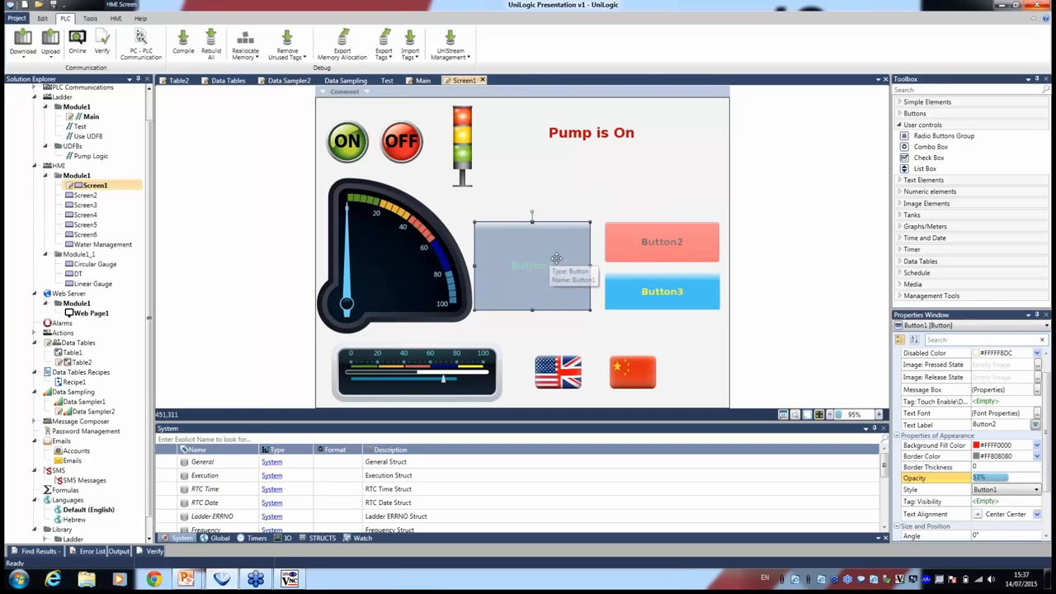
drag(554, 259, 625, 243)
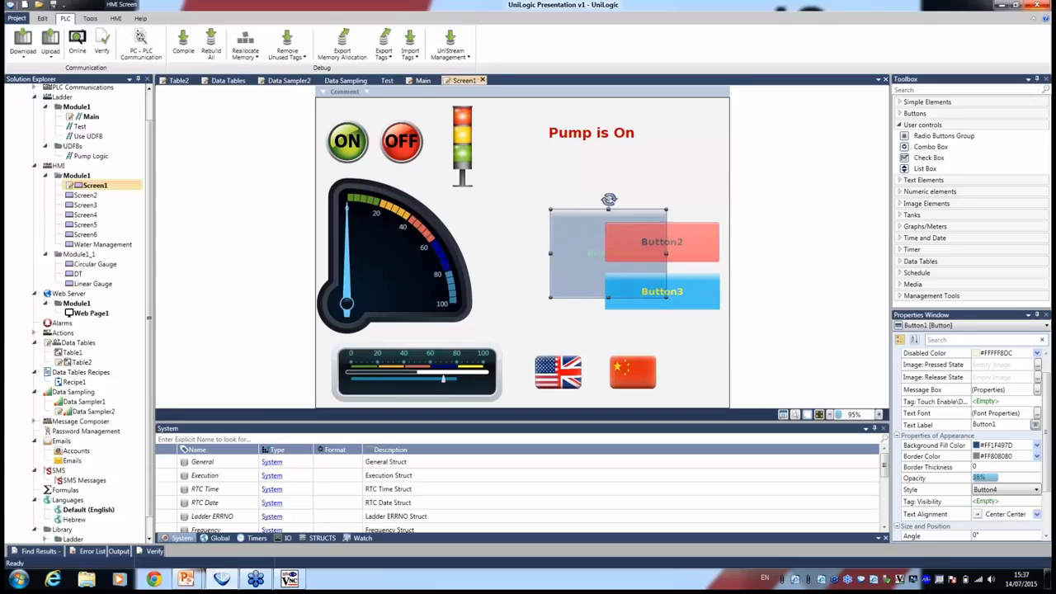
Rotate Button1 in place to about 236°.
drag(615, 205, 624, 169)
drag(653, 238, 591, 265)
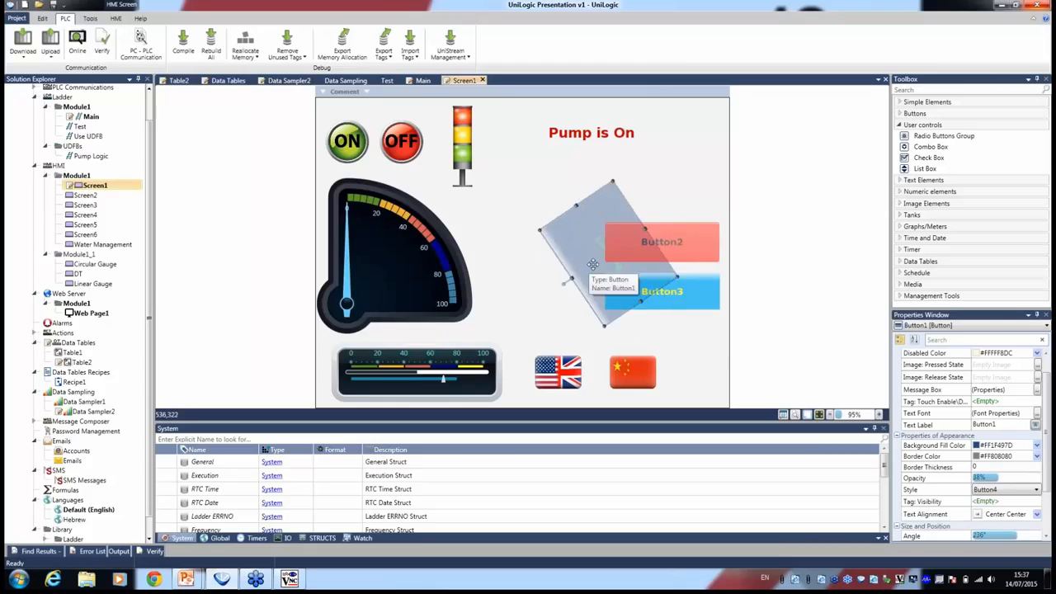
Delete the quarter-circle gauge from Screen1.
click(404, 243)
mouse_move(396, 245)
mouse_down()
mouse_move(429, 231)
mouse_move(410, 242)
mouse_move(415, 251)
mouse_up()
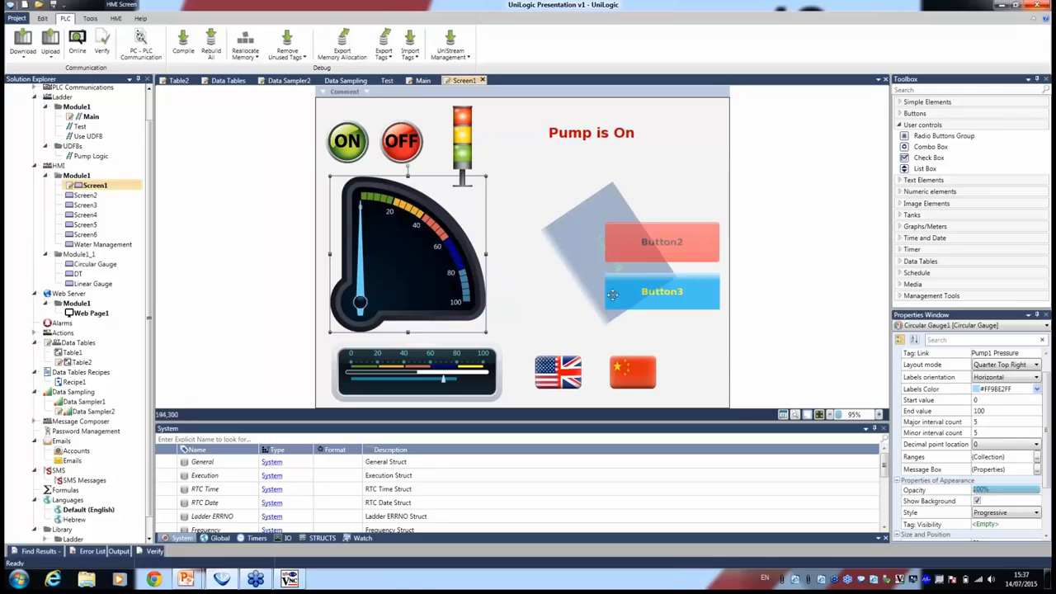
key(Delete)
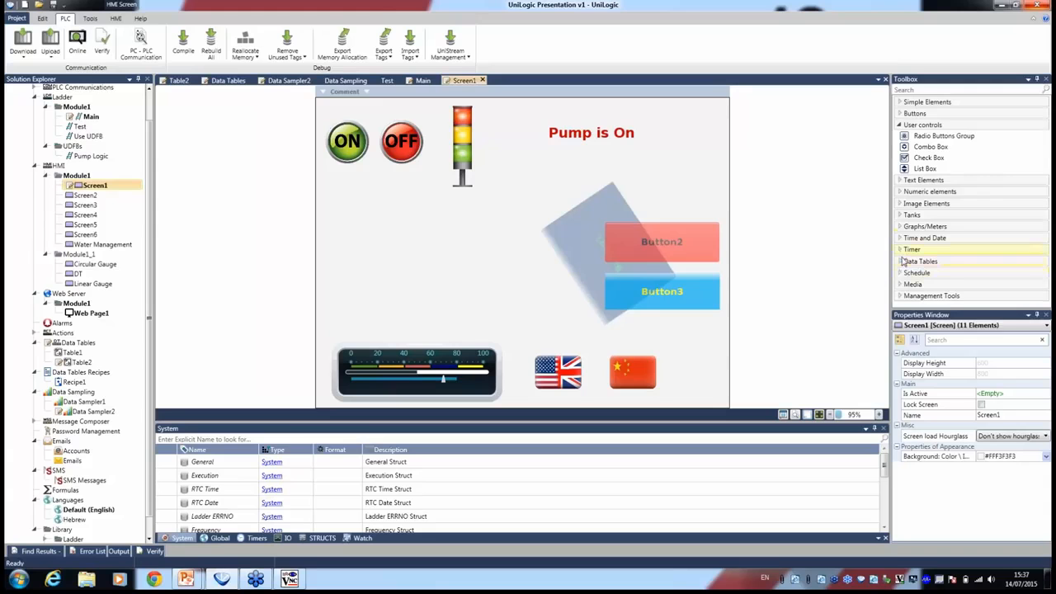
Add a Circular Gauge between the ON/OFF buttons and the linear gauge, and give it the Progressive style.
click(901, 228)
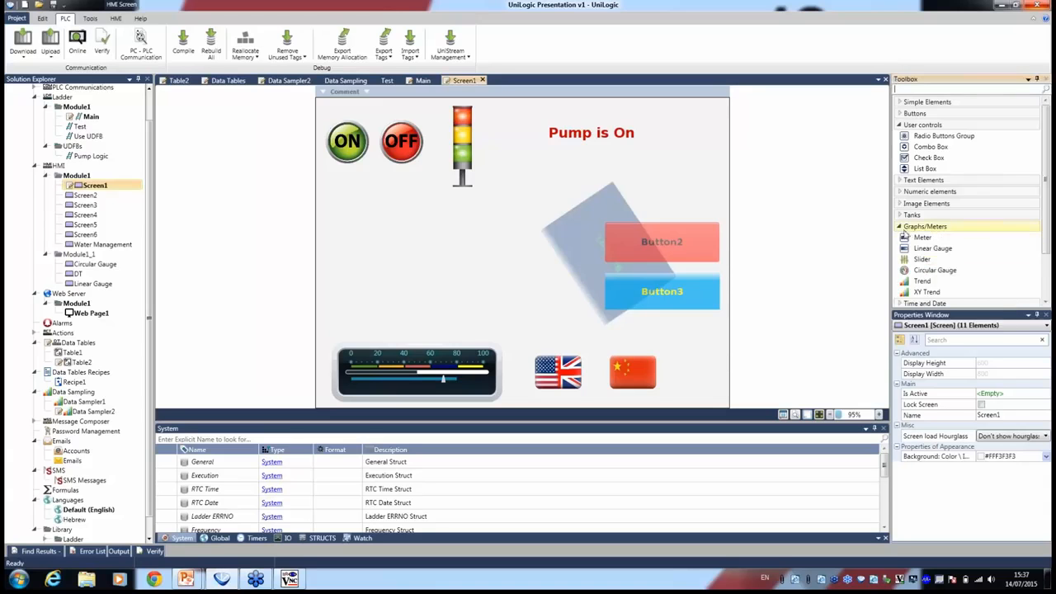
double_click(931, 270)
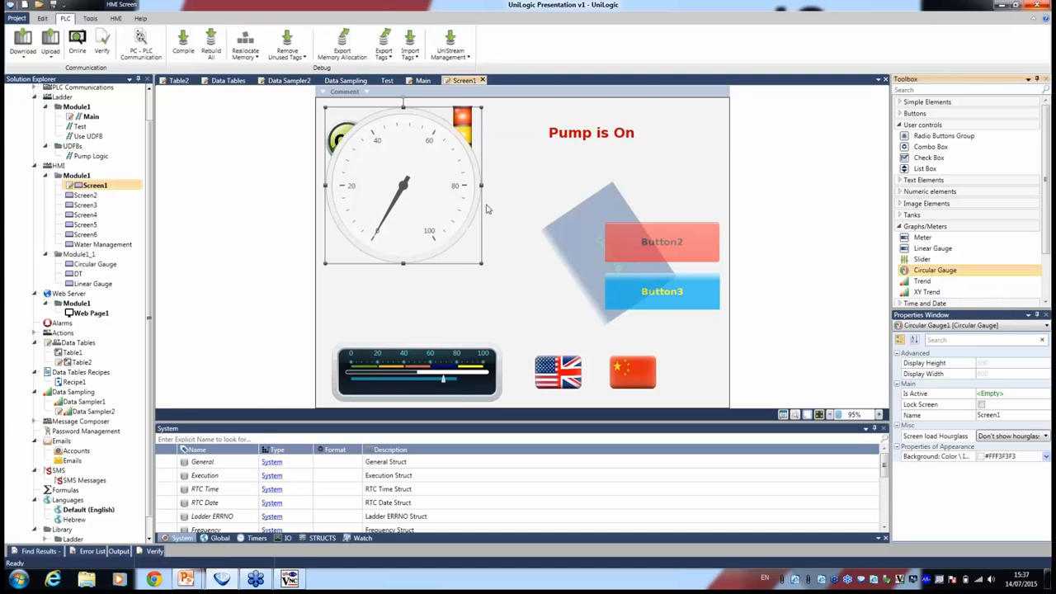
drag(437, 192, 442, 252)
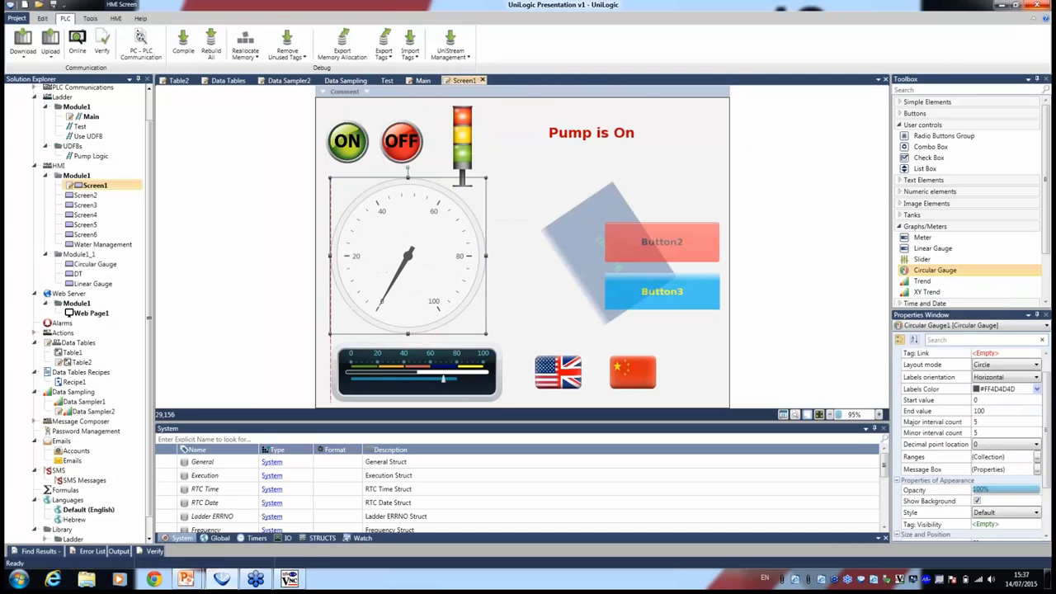
scroll(1046, 445, down, 1)
click(1029, 479)
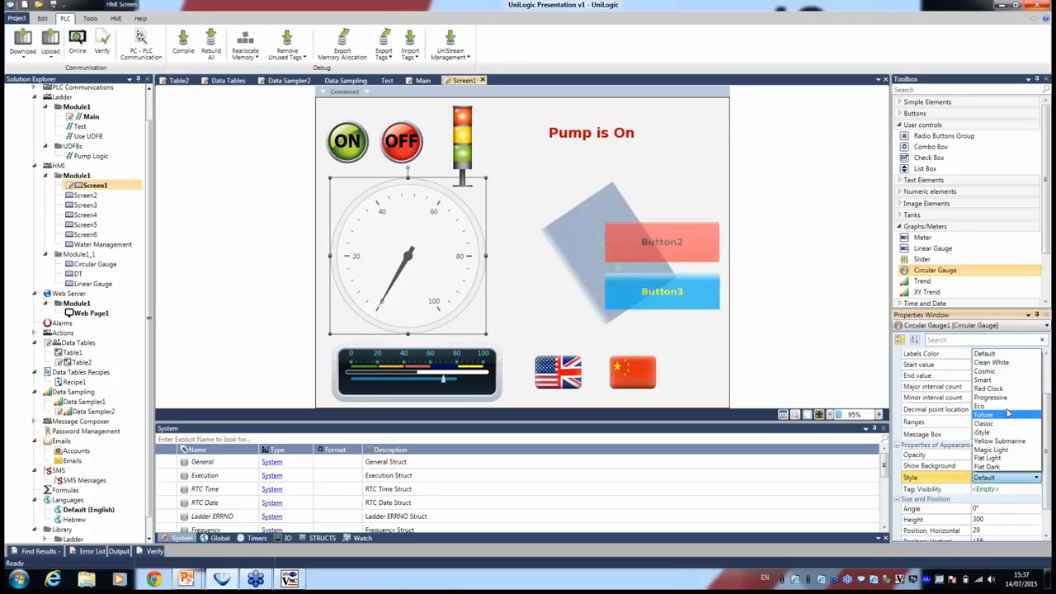
click(1004, 399)
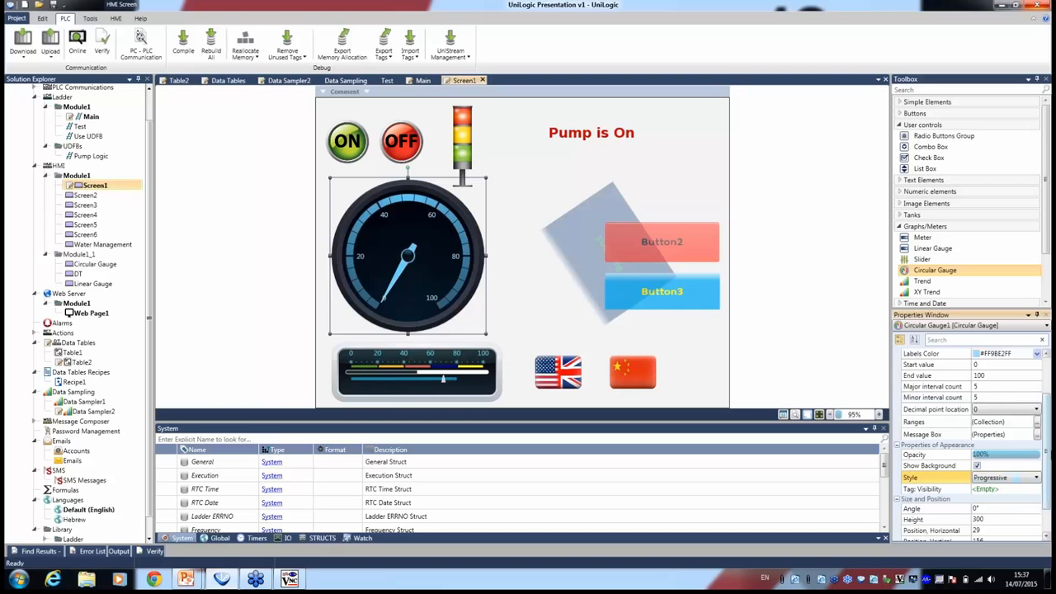
Add two colour ranges to the circular gauge, one from 0 to 20 and one from 20 to 40.
drag(1048, 456, 1048, 447)
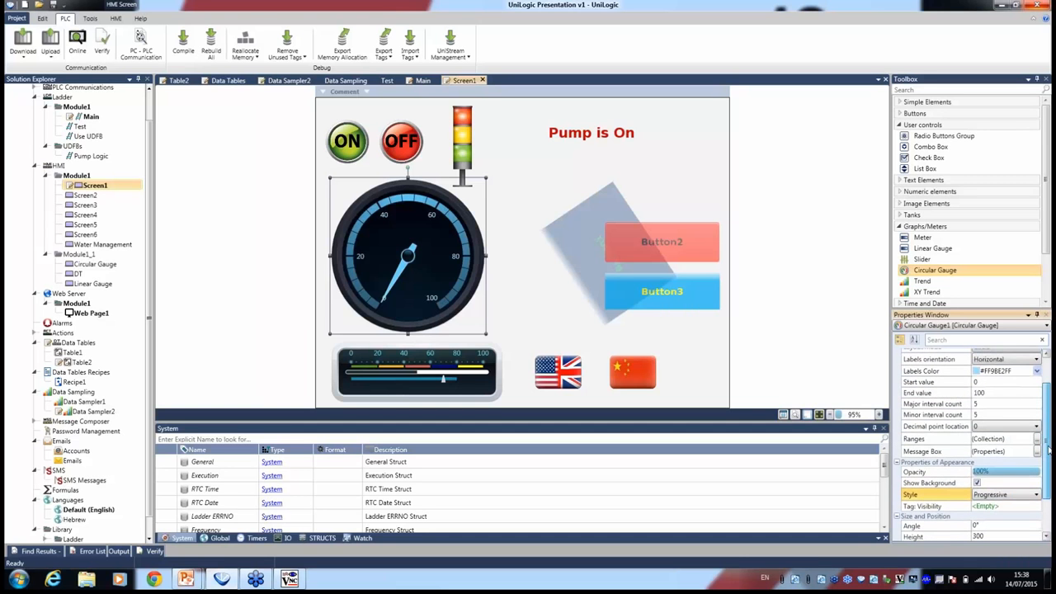
click(1002, 437)
click(1036, 437)
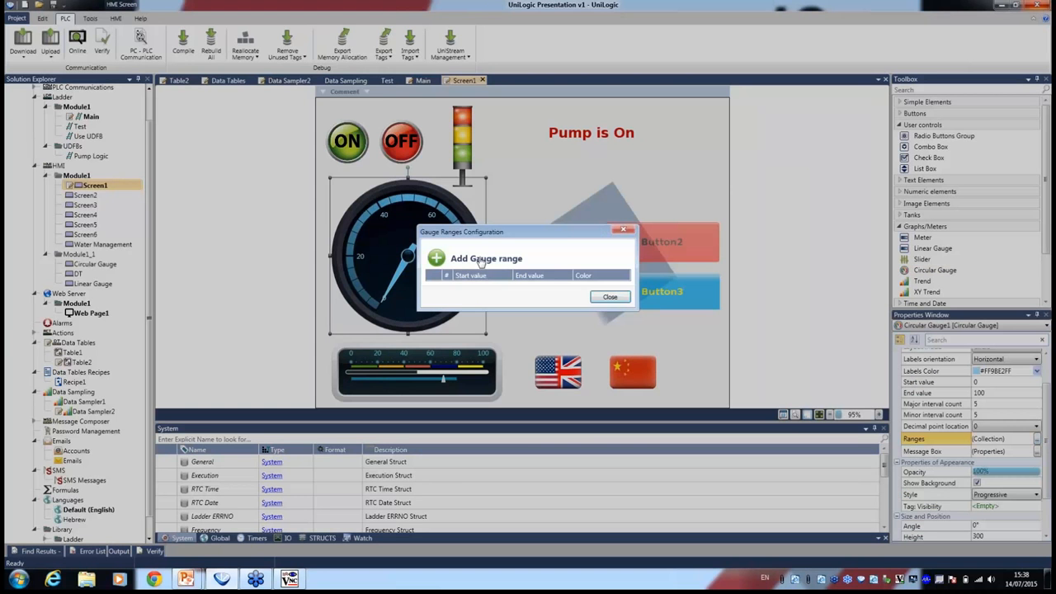
click(487, 258)
click(540, 288)
text(20)
click(489, 262)
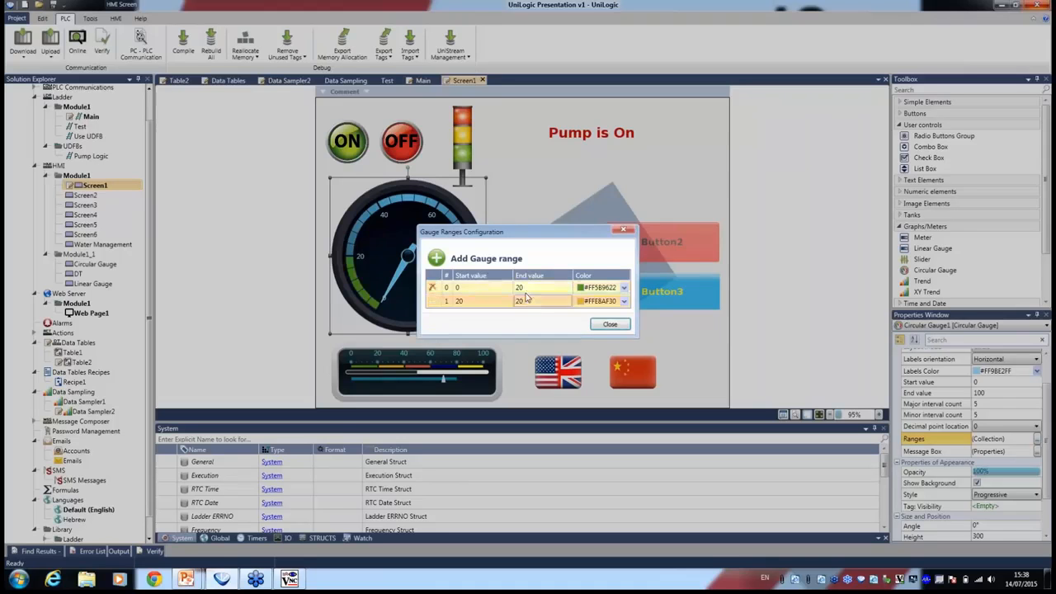
click(527, 304)
text(40)
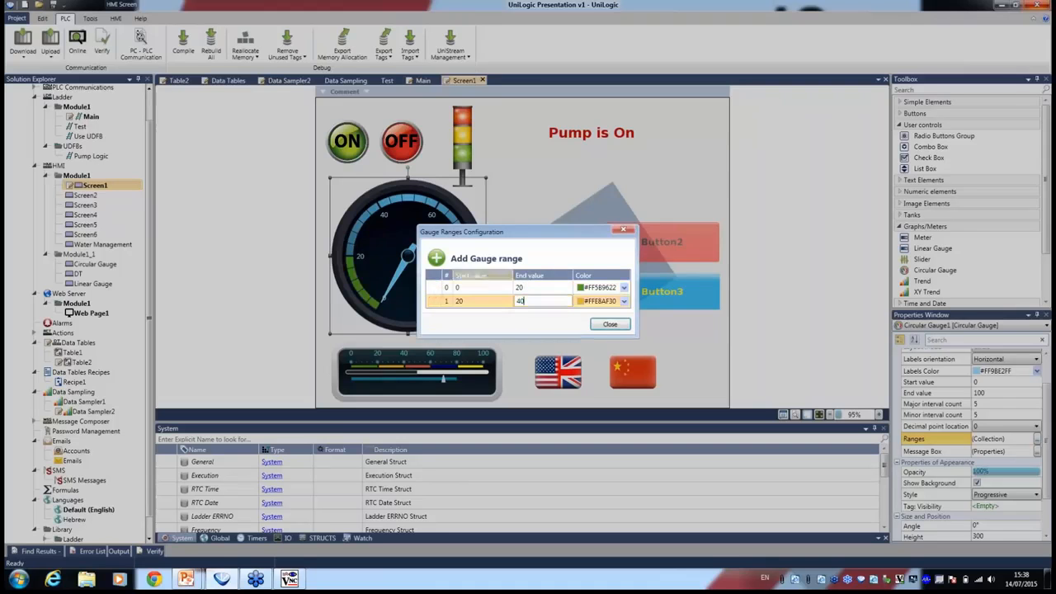
Add two more gauge ranges, 40 to 60 and 60 to 80, and finish the range configuration.
click(486, 259)
click(538, 315)
text(60)
click(486, 259)
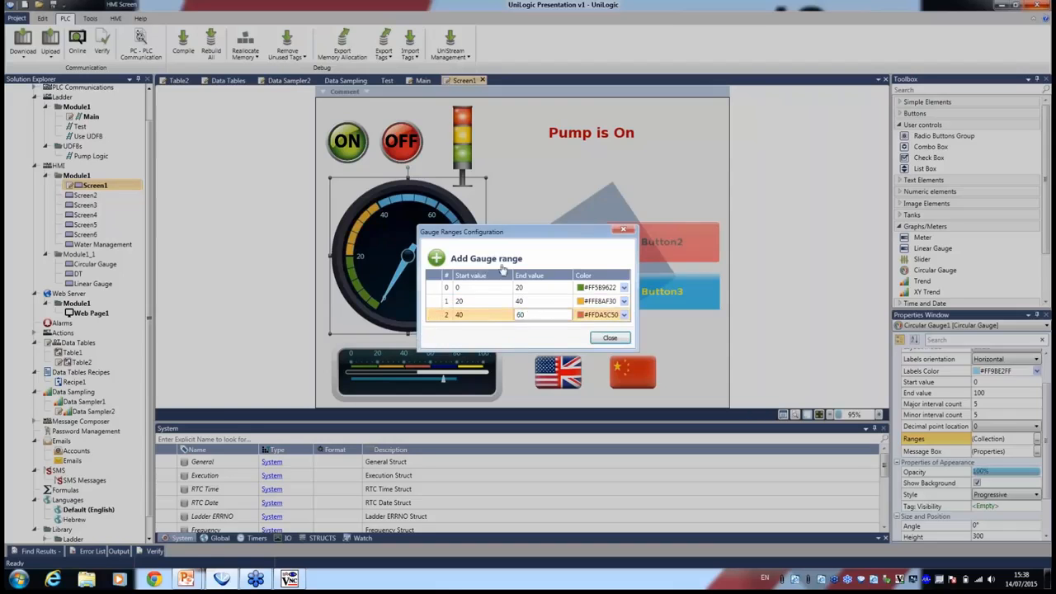
click(530, 329)
text(80)
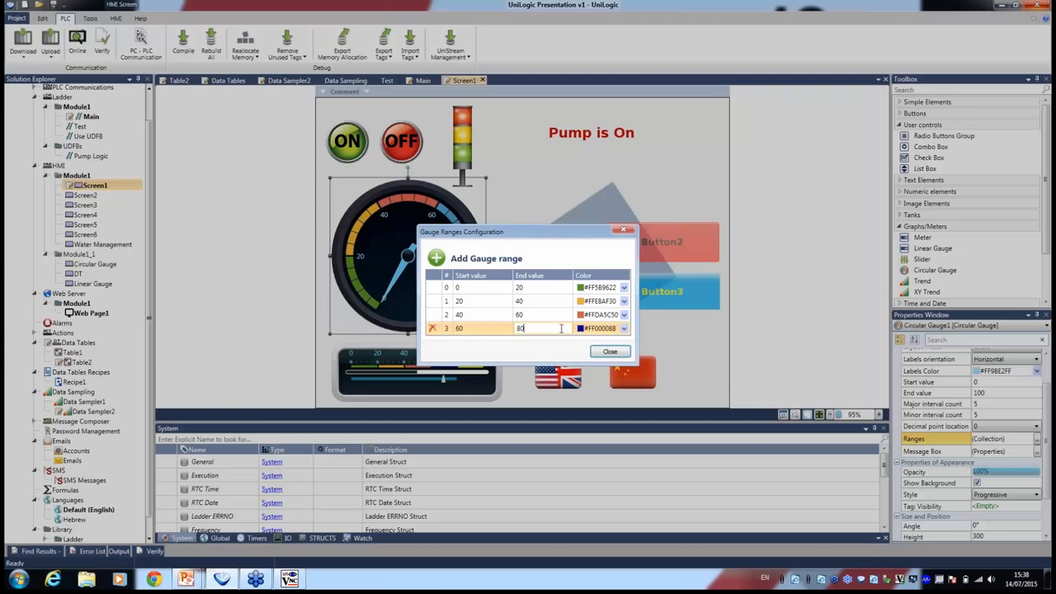
click(609, 351)
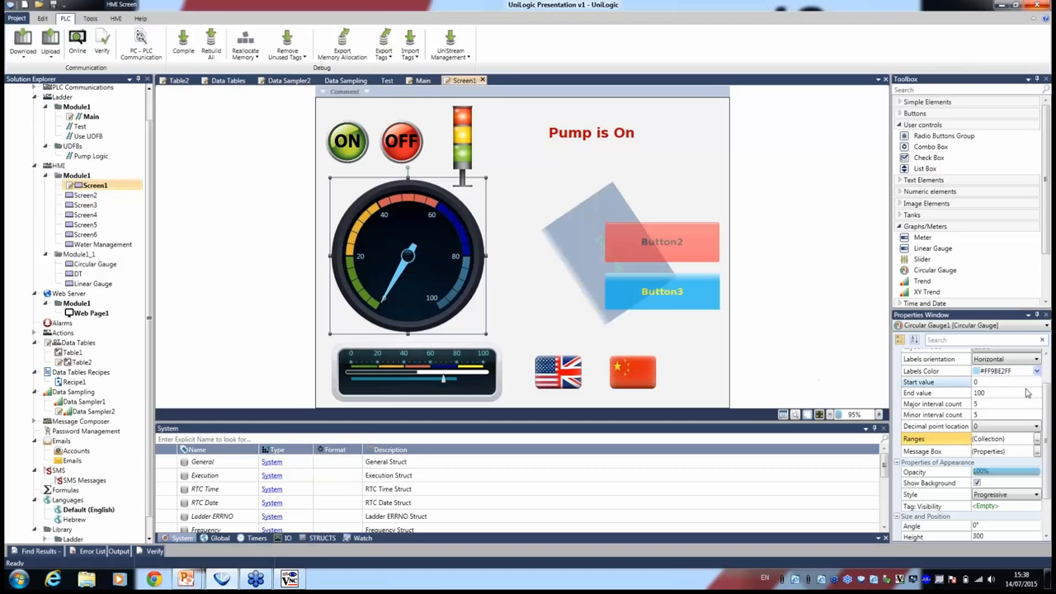
Link the circular gauge to the tag Pump1.Pressure.
drag(1047, 398, 1047, 370)
click(995, 375)
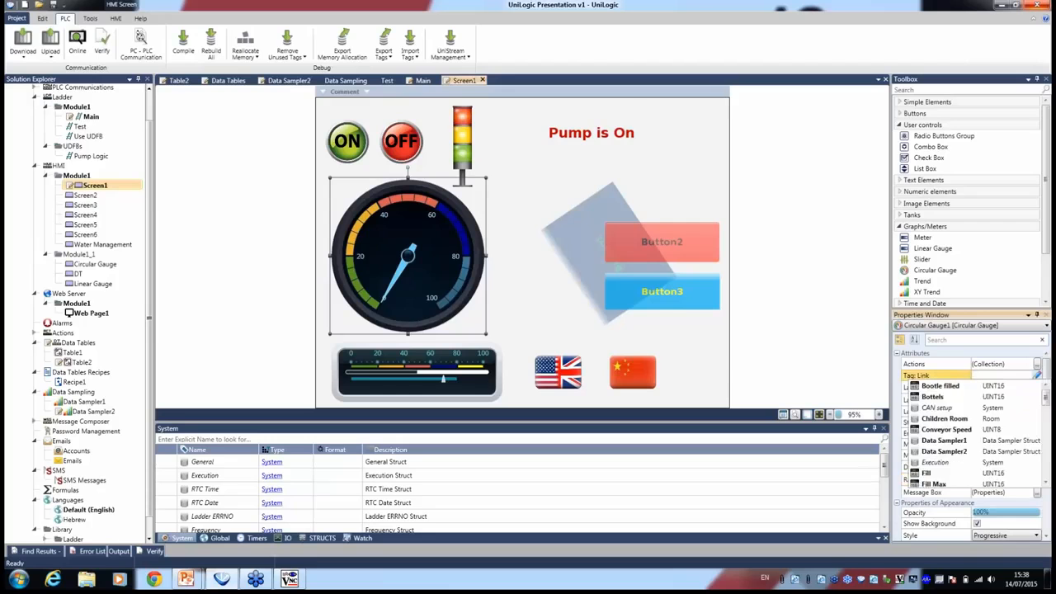
text(pu)
click(993, 387)
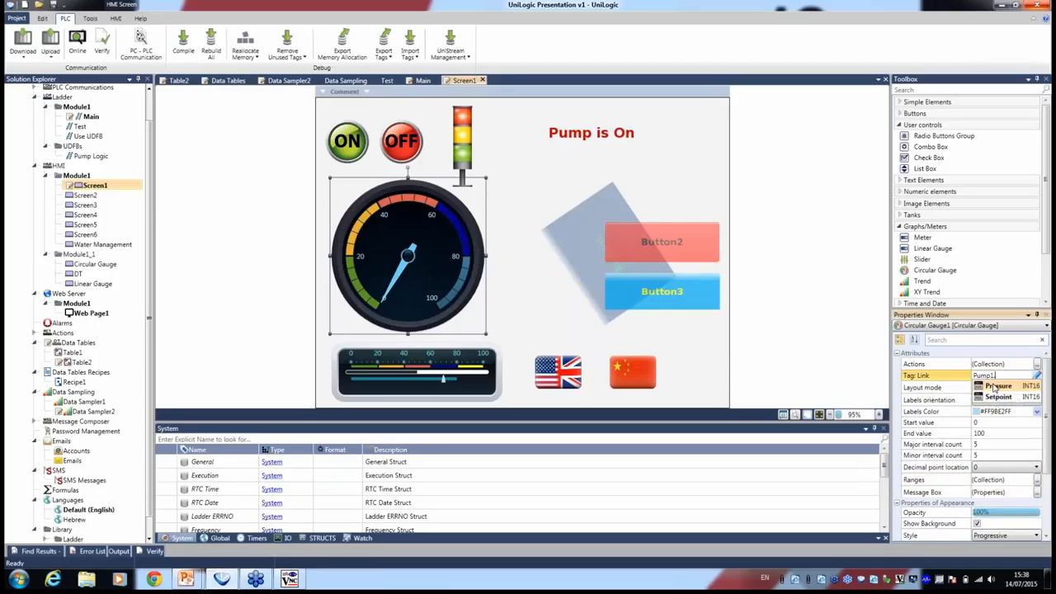
click(994, 388)
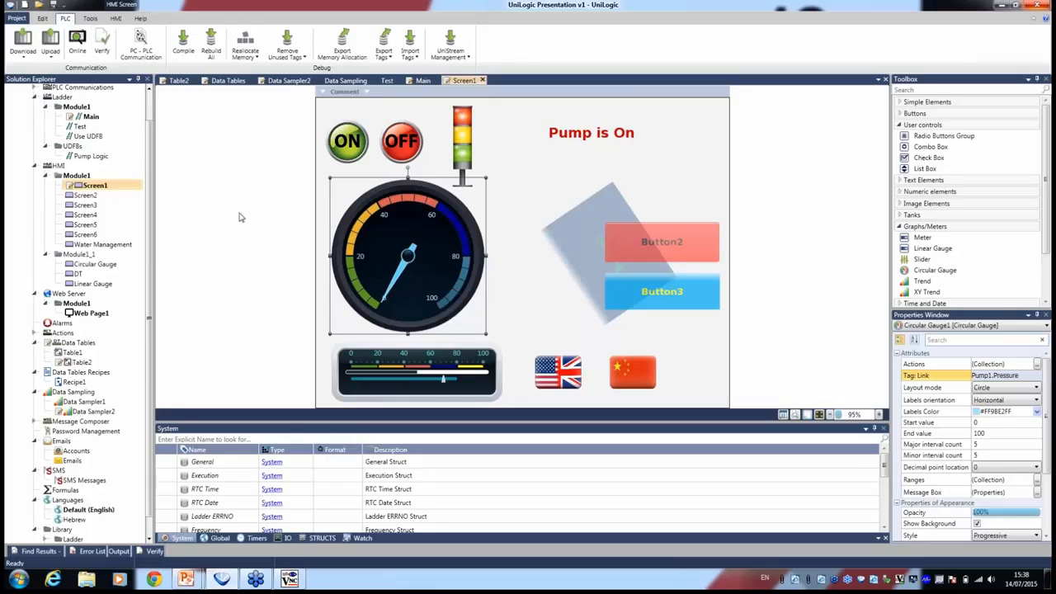
Open Screen2 and look over its radio buttons, check boxes, rotated text and list box.
click(93, 196)
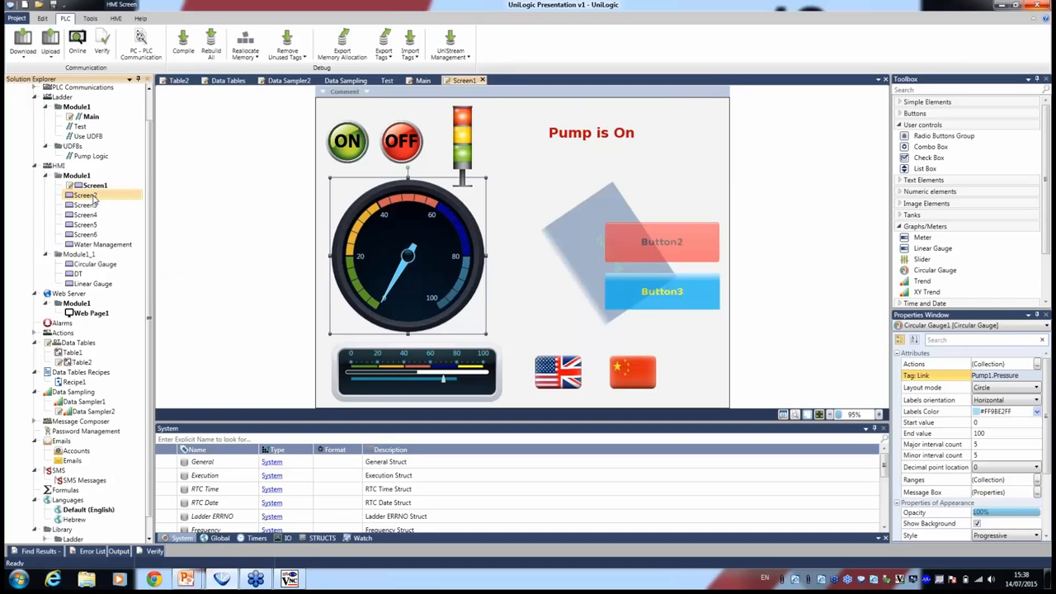
double_click(93, 196)
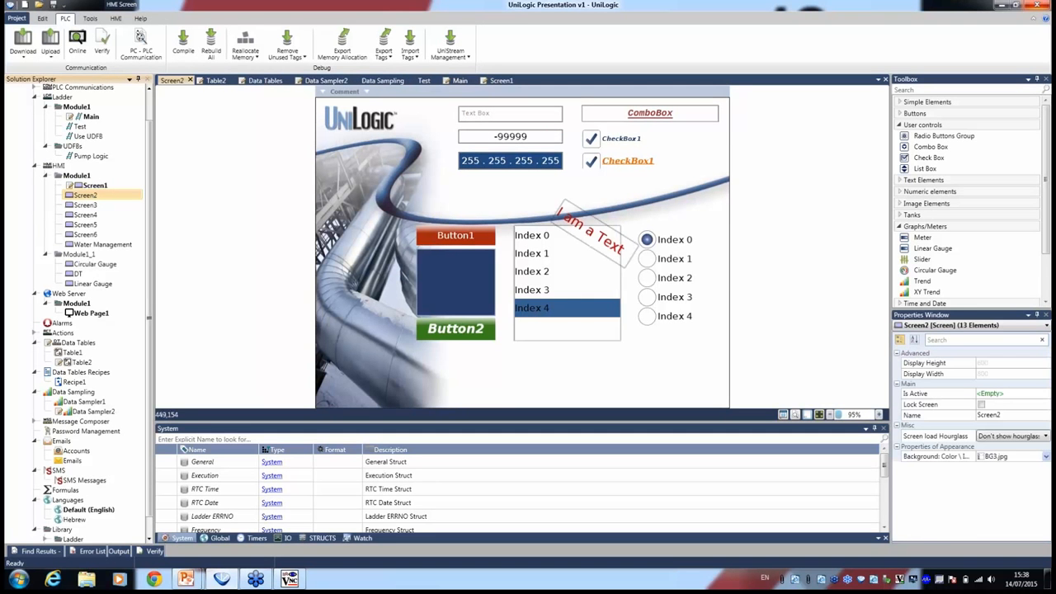
click(665, 251)
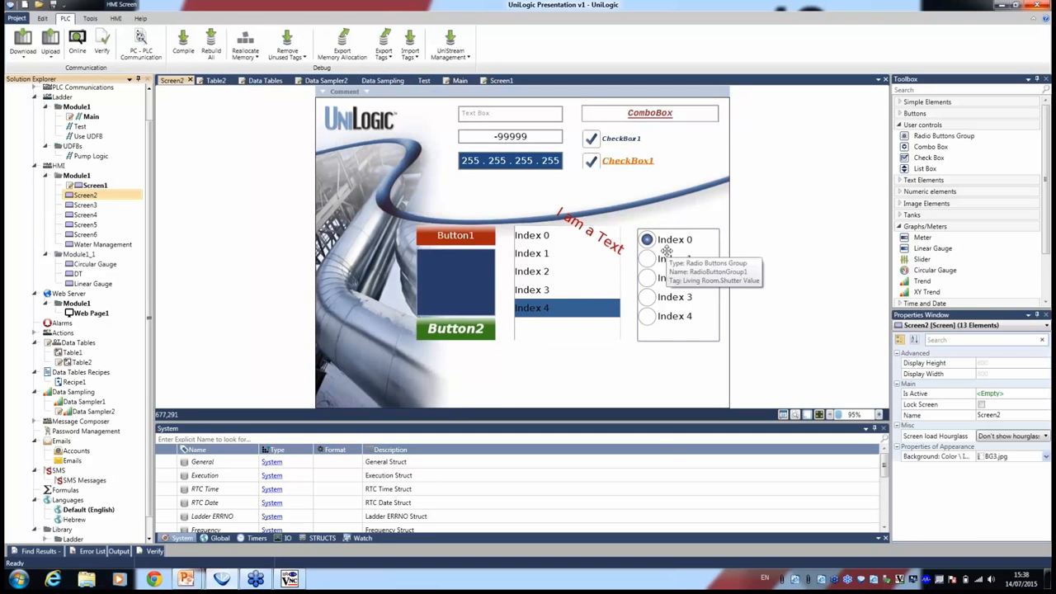
click(626, 161)
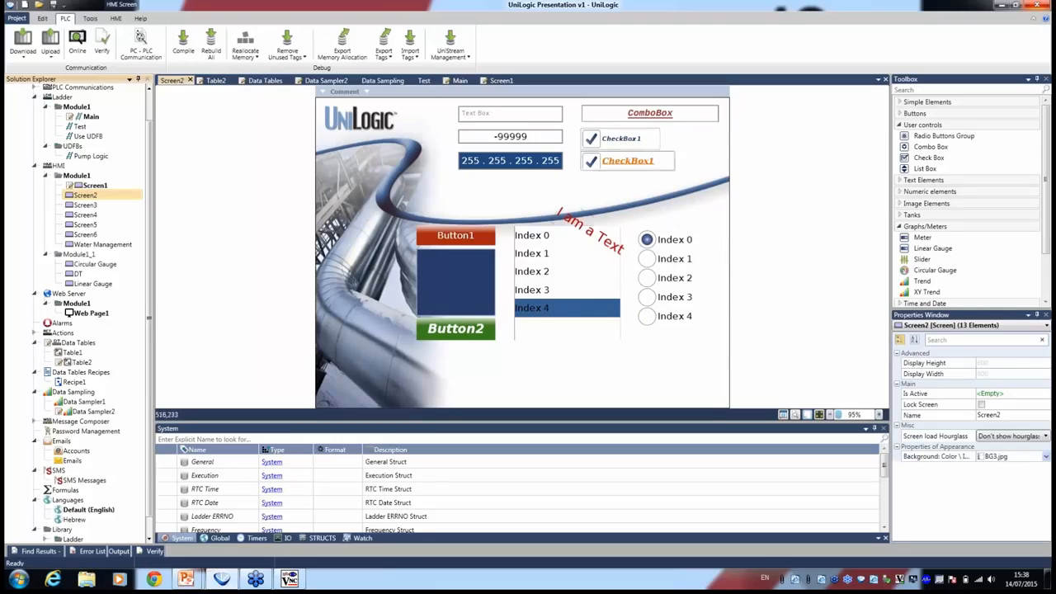
click(573, 223)
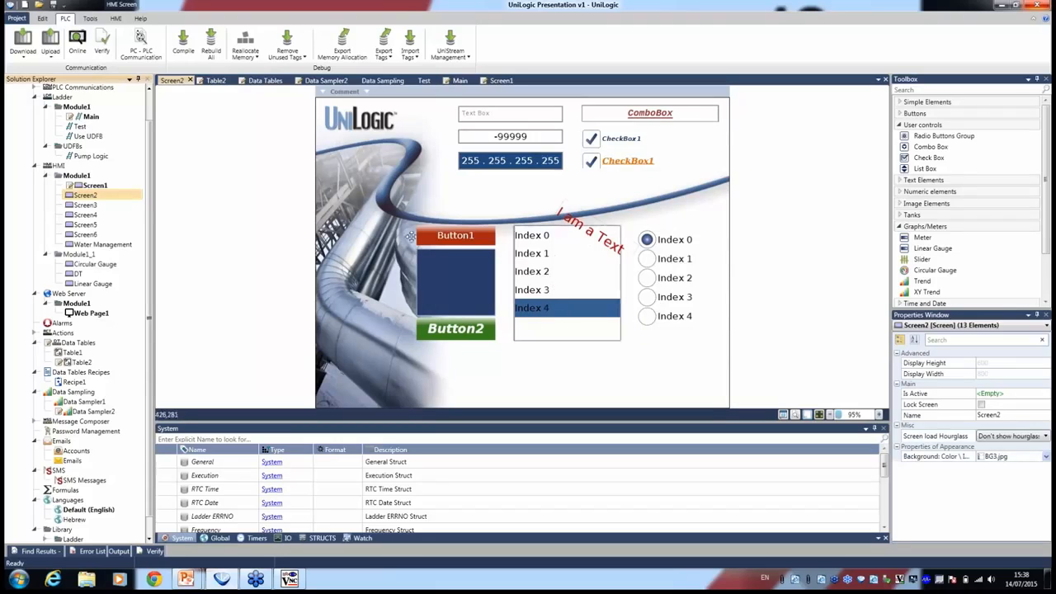
Open Screen3 and shrink the large tank with the red fill to a height of about 170.
click(88, 206)
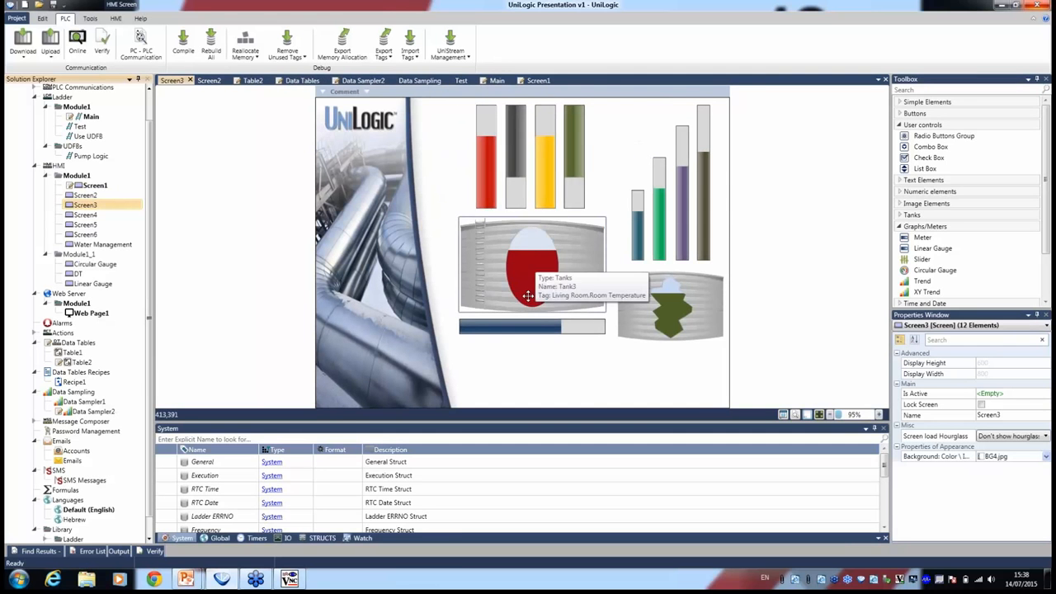
click(532, 309)
drag(532, 330, 537, 298)
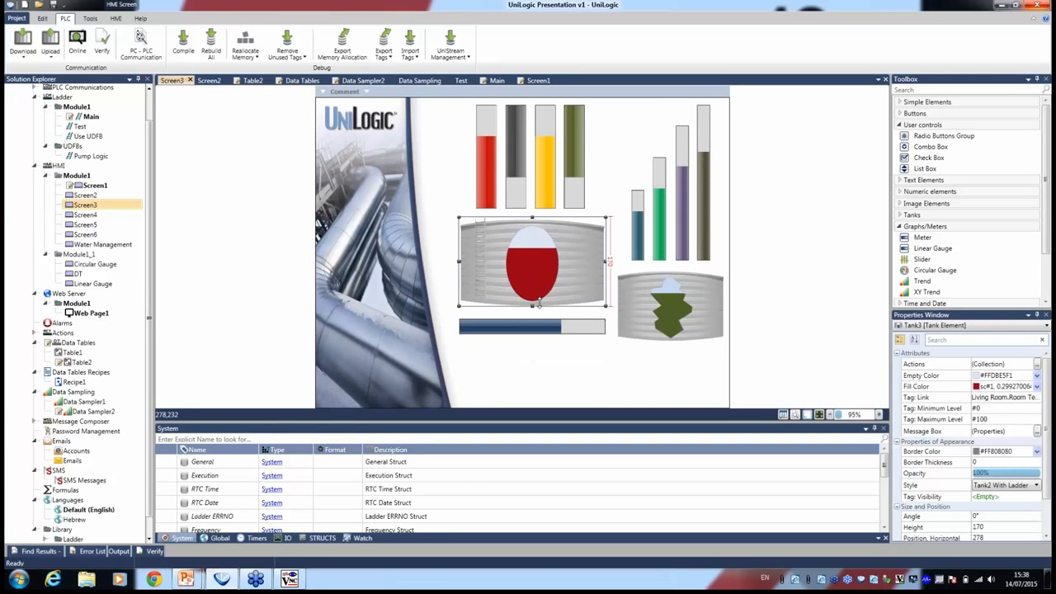
Open Screen4 and look over its calendar, analog clock, digital time and digital date elements.
click(89, 216)
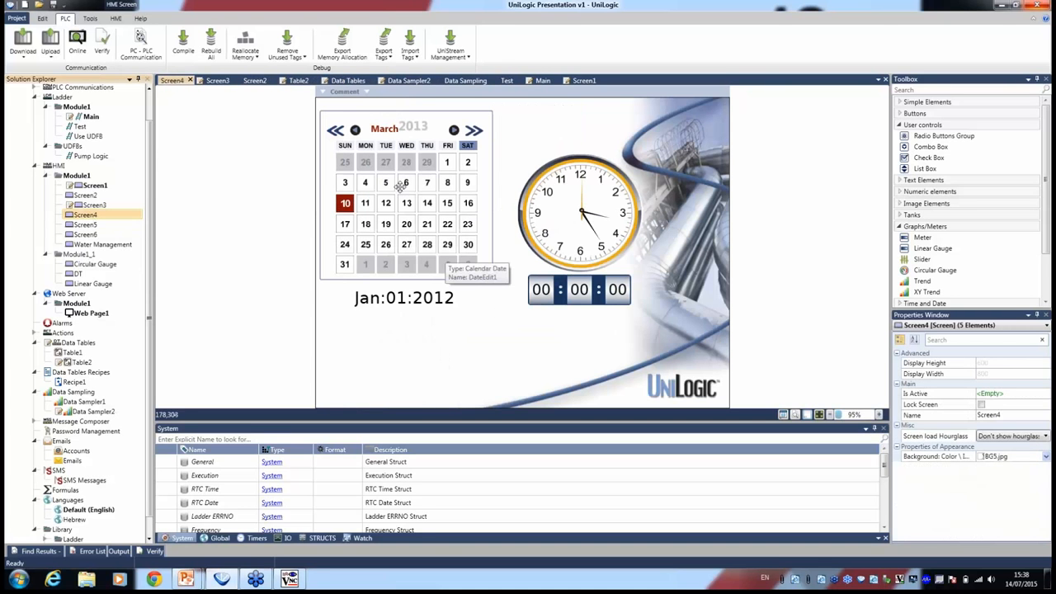
click(556, 221)
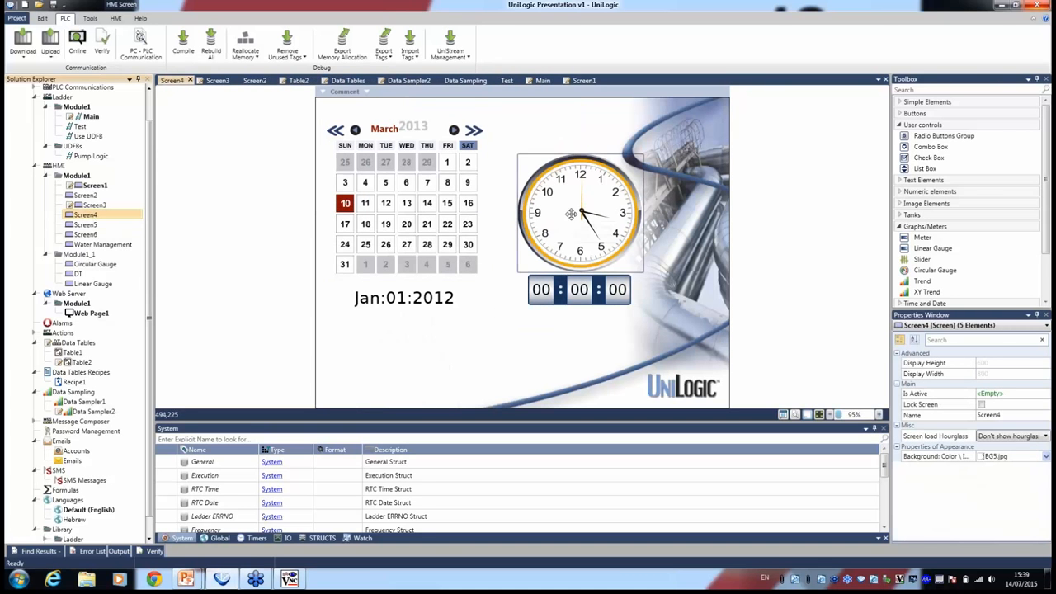
click(560, 287)
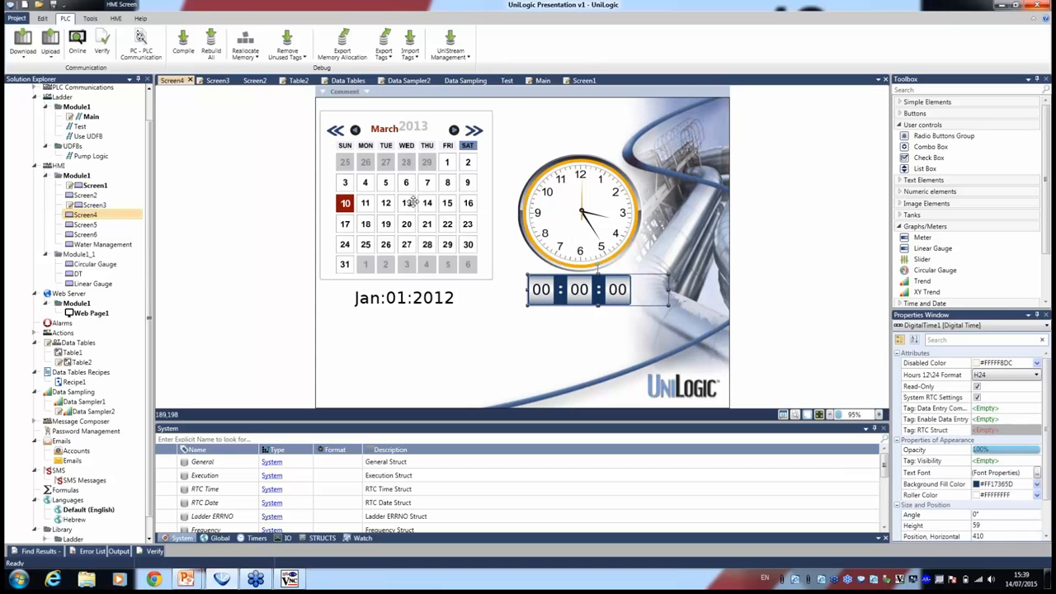
click(405, 299)
Open Screen5 and move the trend graph slightly downward, to about horizontal position 73 and vertical position 71.
click(92, 226)
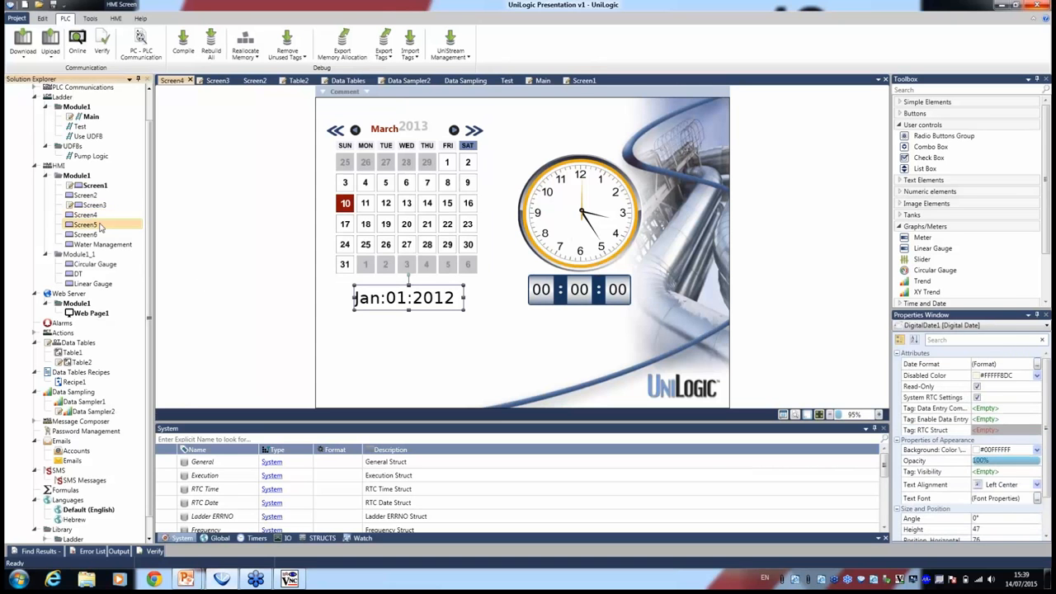
double_click(105, 228)
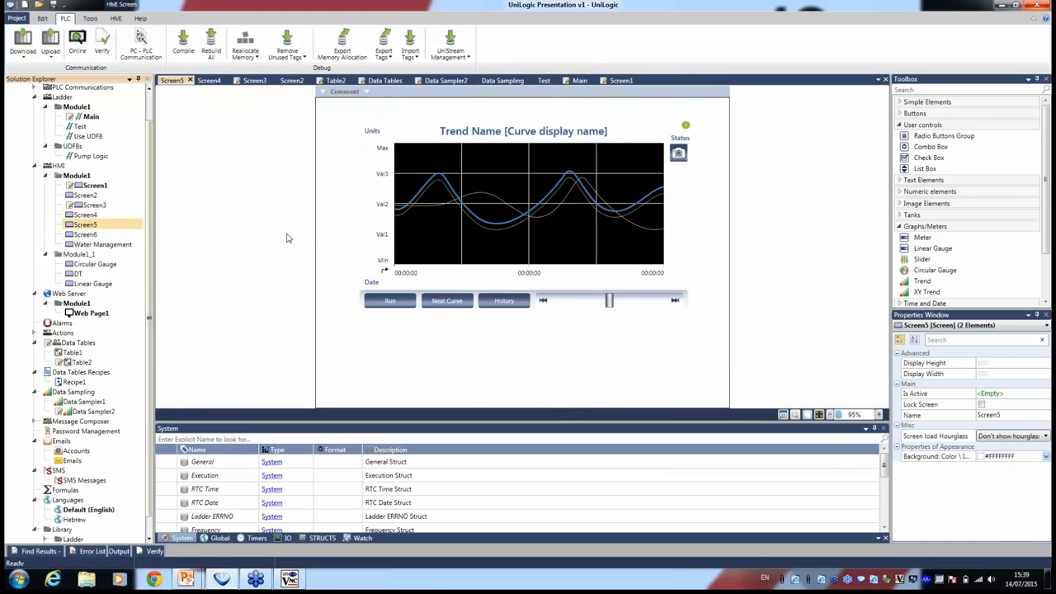
mouse_move(522, 204)
mouse_down()
mouse_move(577, 284)
mouse_move(520, 221)
mouse_move(528, 213)
mouse_up()
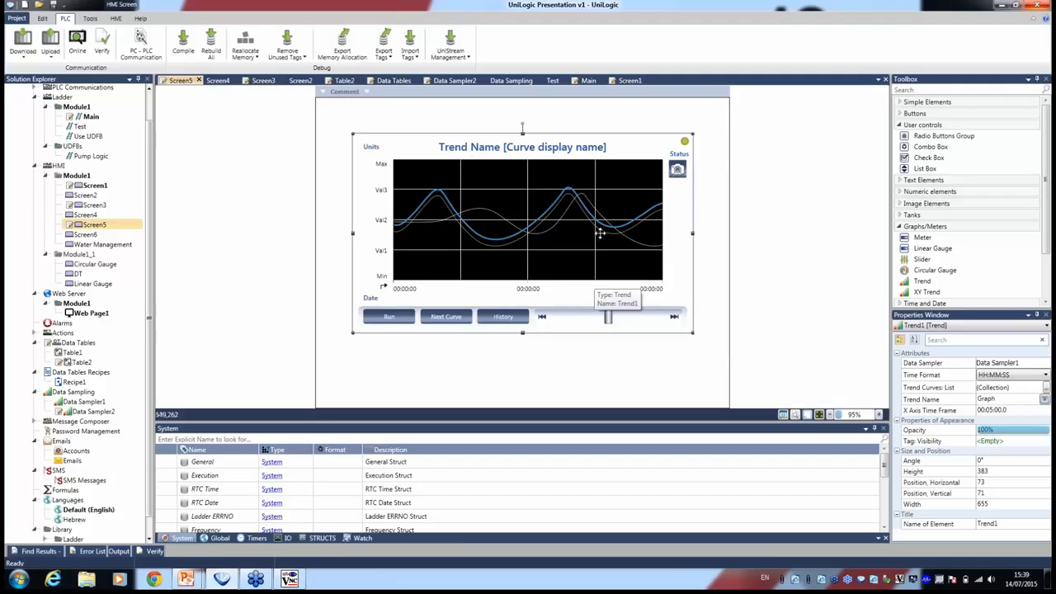
Open Screen6 to view its collection of image elements.
click(86, 235)
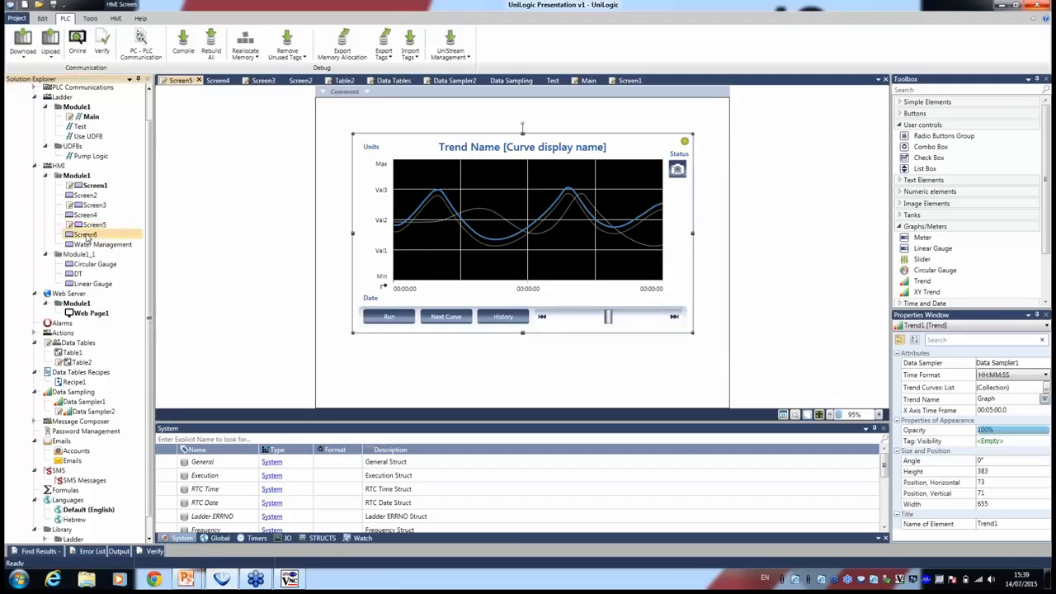
double_click(86, 235)
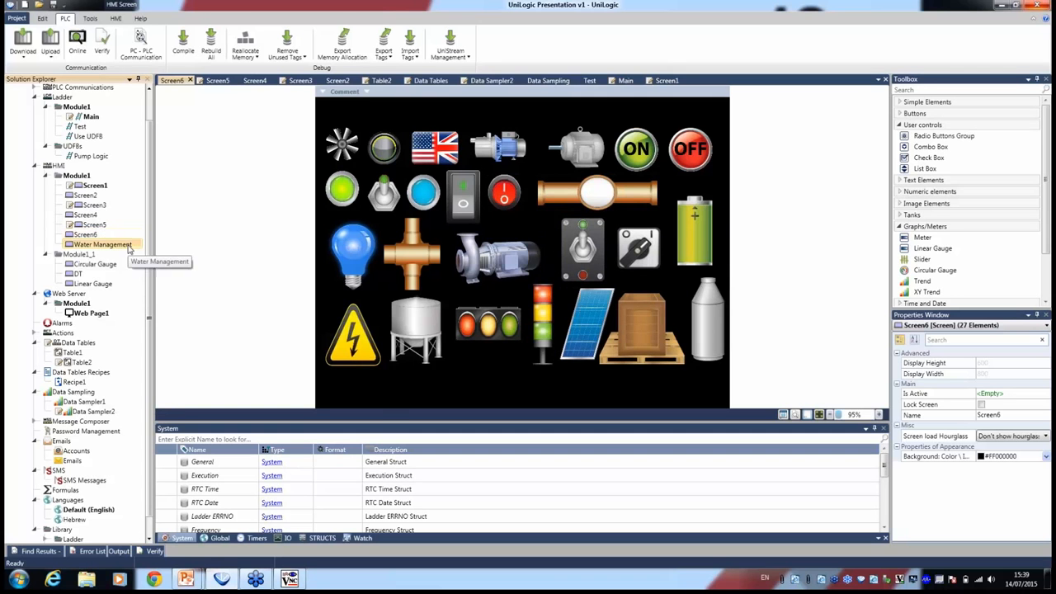
Open the Water Management screen and select the first gauge in its Pump Pressure section.
double_click(102, 244)
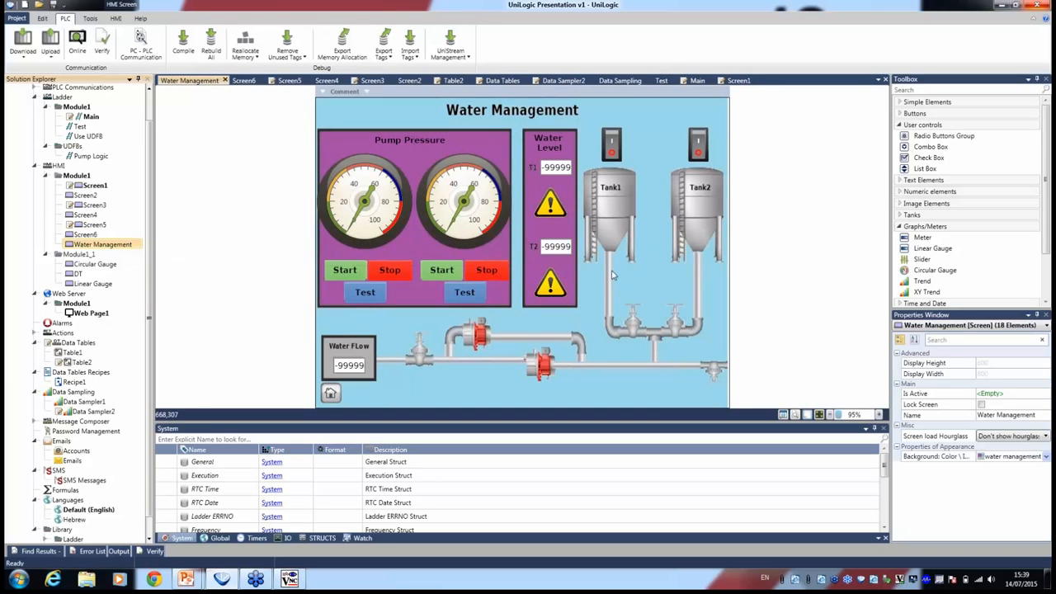
mouse_move(372, 198)
mouse_down()
mouse_move(372, 180)
mouse_move(370, 205)
mouse_up()
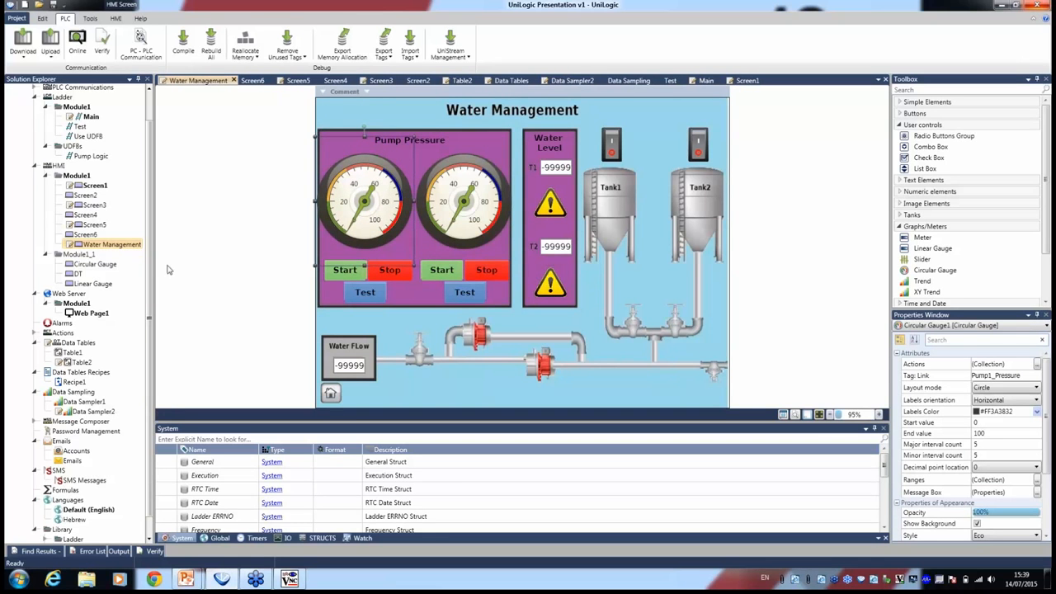
View the Circular Gauge screen, then open the Linear Gauge screen and shift its wide horizontal gauge slightly.
click(106, 267)
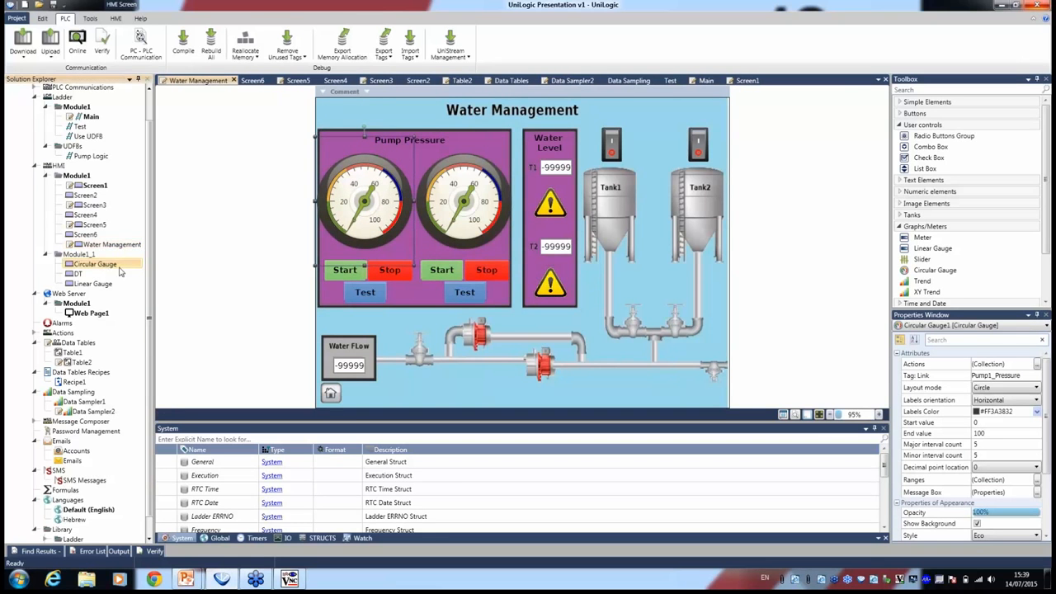
click(80, 285)
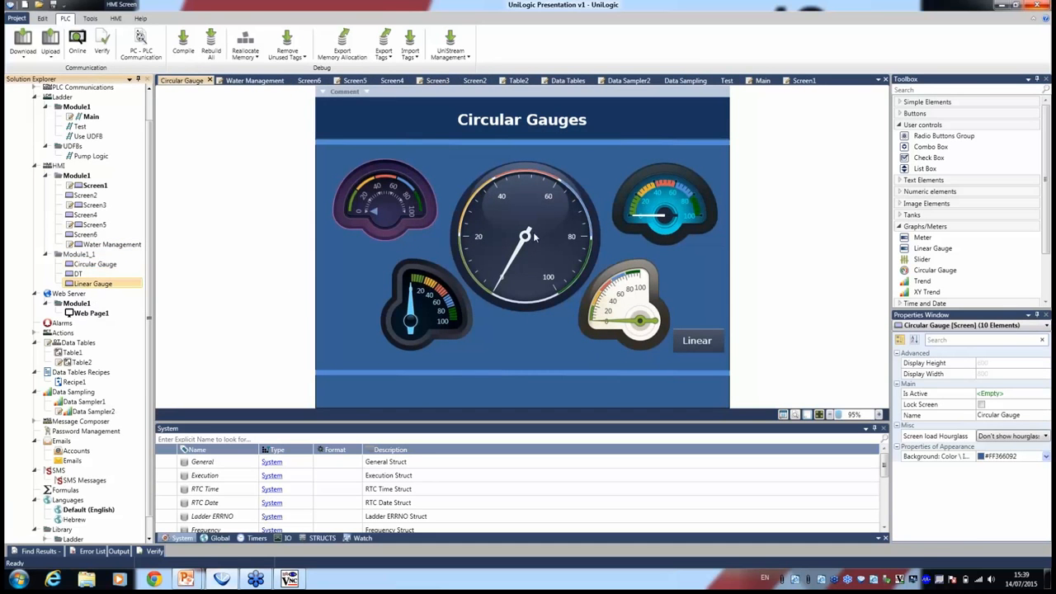
mouse_move(506, 188)
mouse_down()
mouse_move(521, 190)
mouse_move(477, 180)
mouse_move(492, 180)
mouse_up()
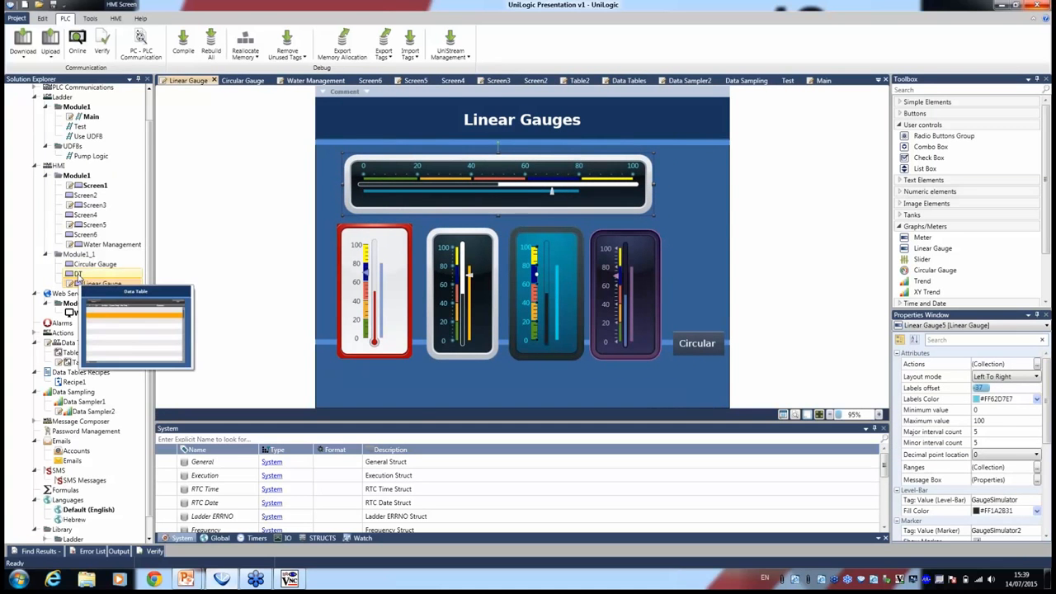
Open the DT screen and select its data table element to view its properties.
double_click(78, 276)
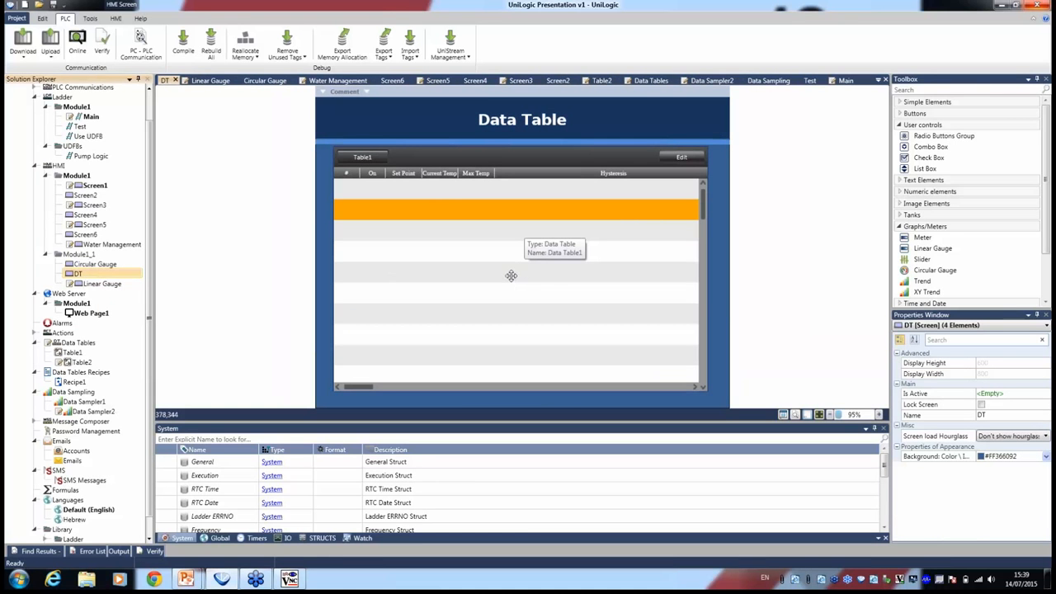
click(553, 260)
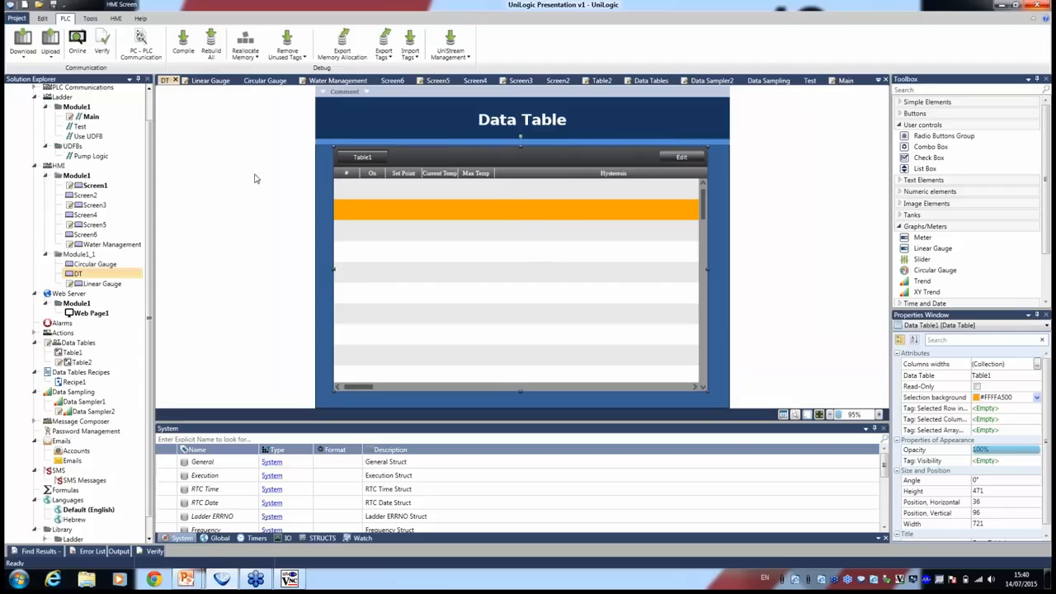
View the thumbnail overview of all screens in the HMI's Module1, and open Screen1 from it.
mouse_move(107, 187)
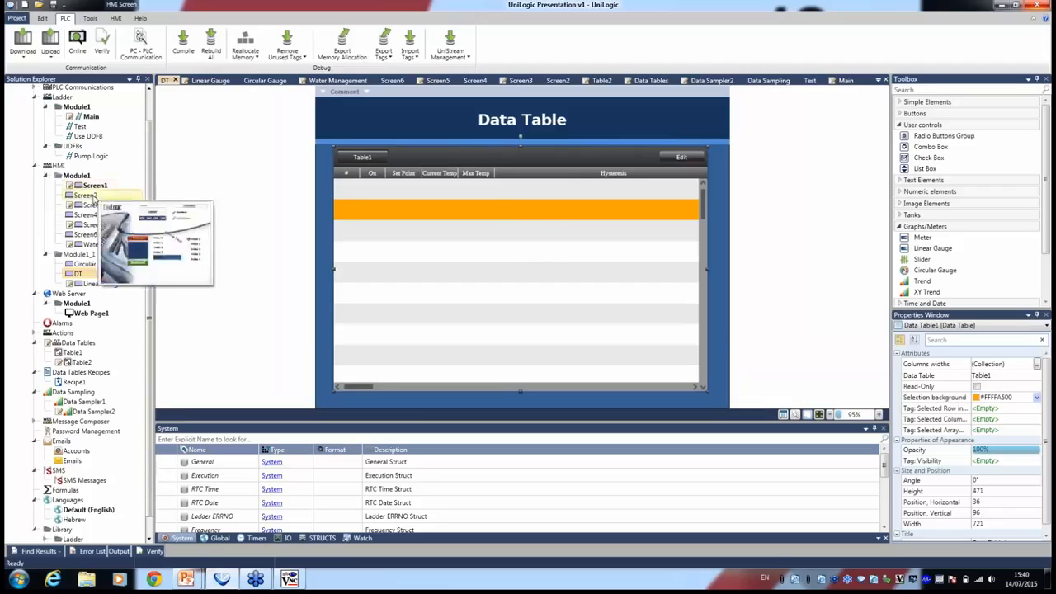
mouse_move(95, 209)
double_click(83, 175)
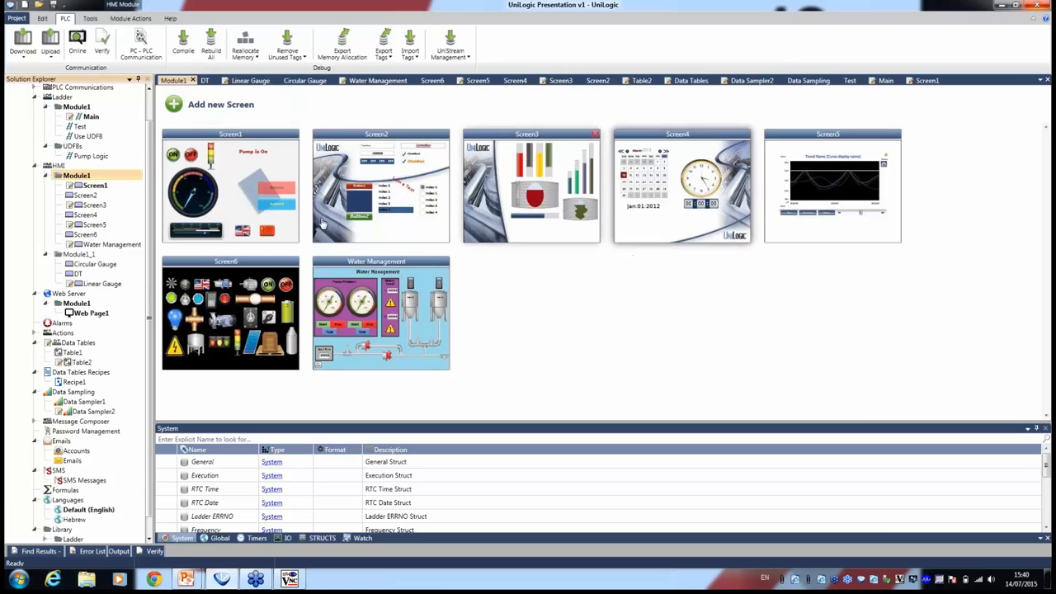
click(243, 161)
double_click(243, 161)
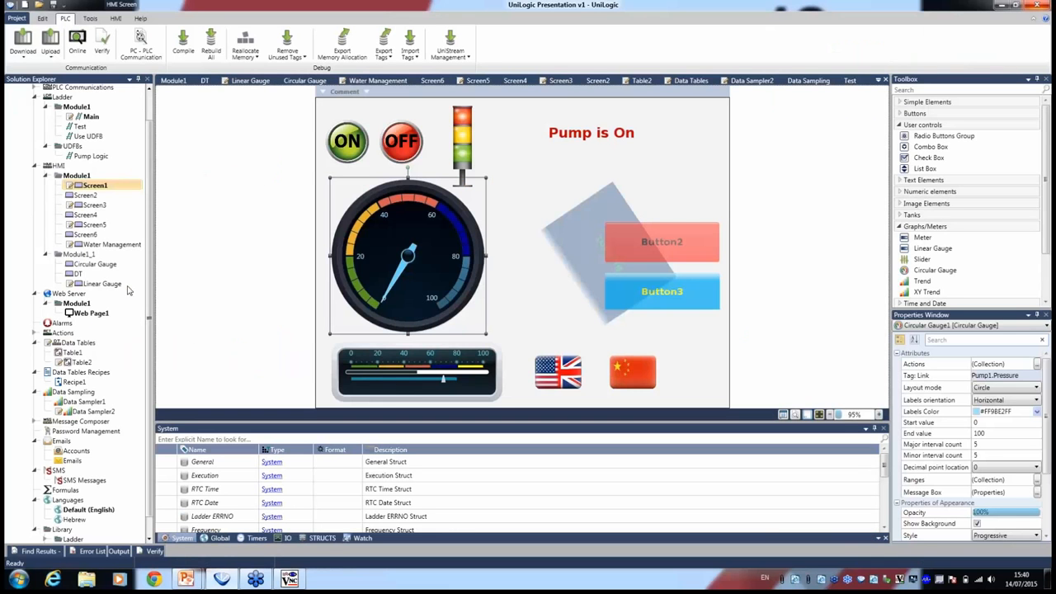
Open the Web Server settings and review the defined security roles and server users.
double_click(70, 299)
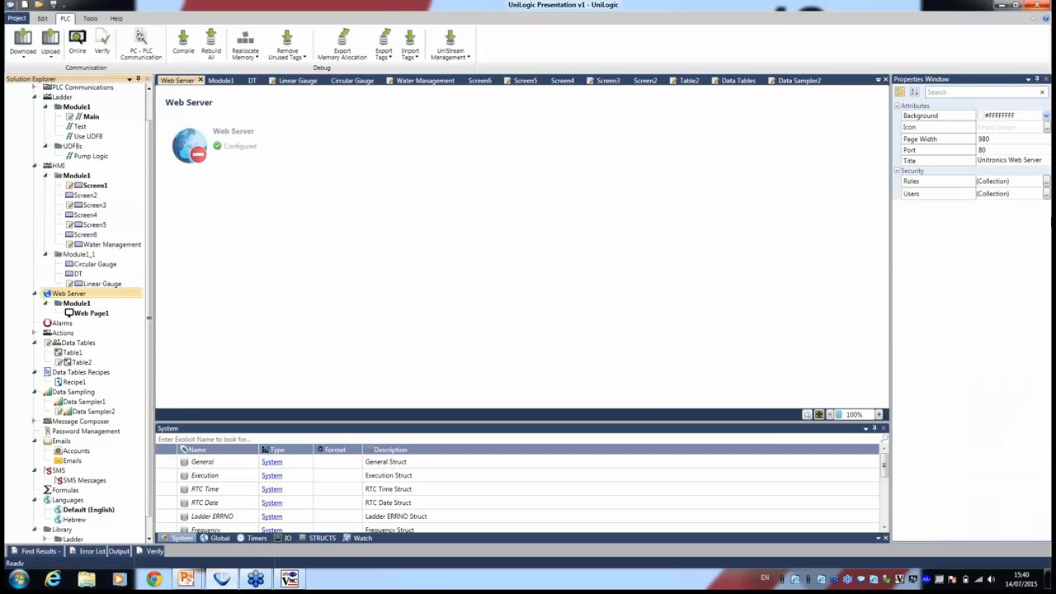
click(1046, 194)
click(1045, 182)
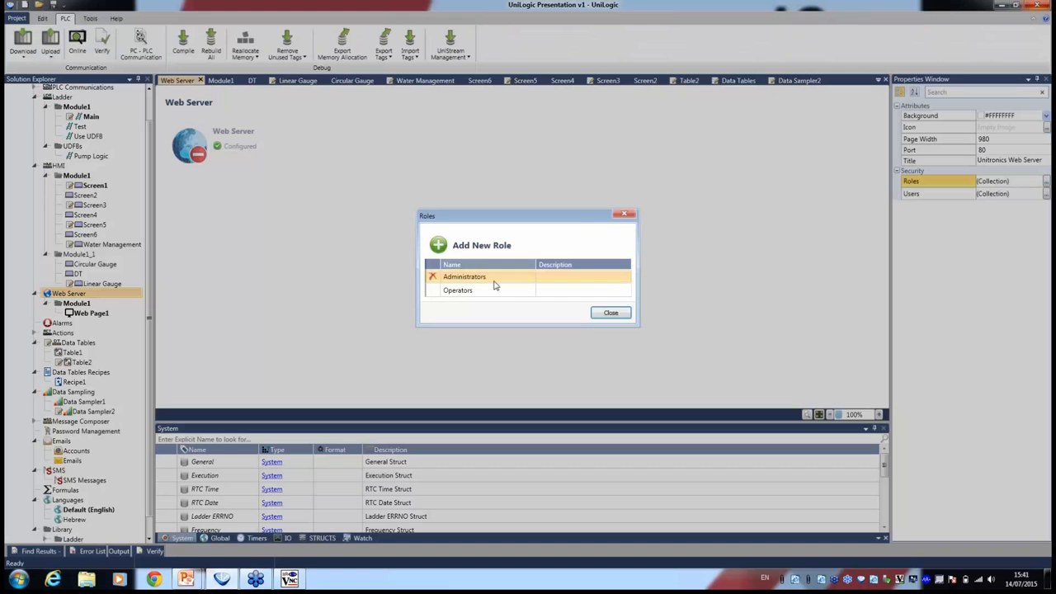
click(495, 287)
click(617, 314)
click(1046, 194)
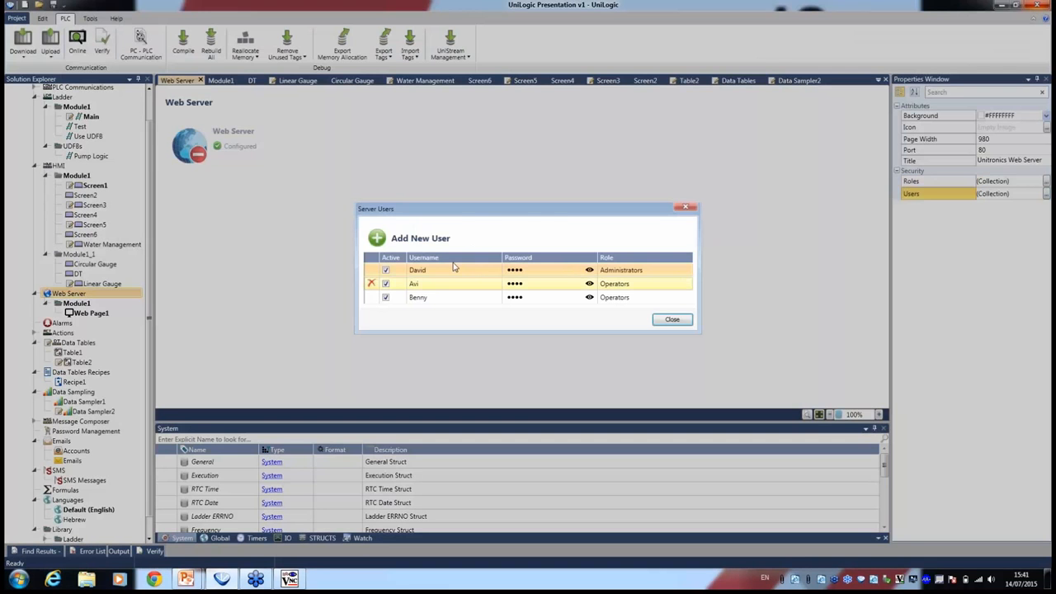
click(669, 320)
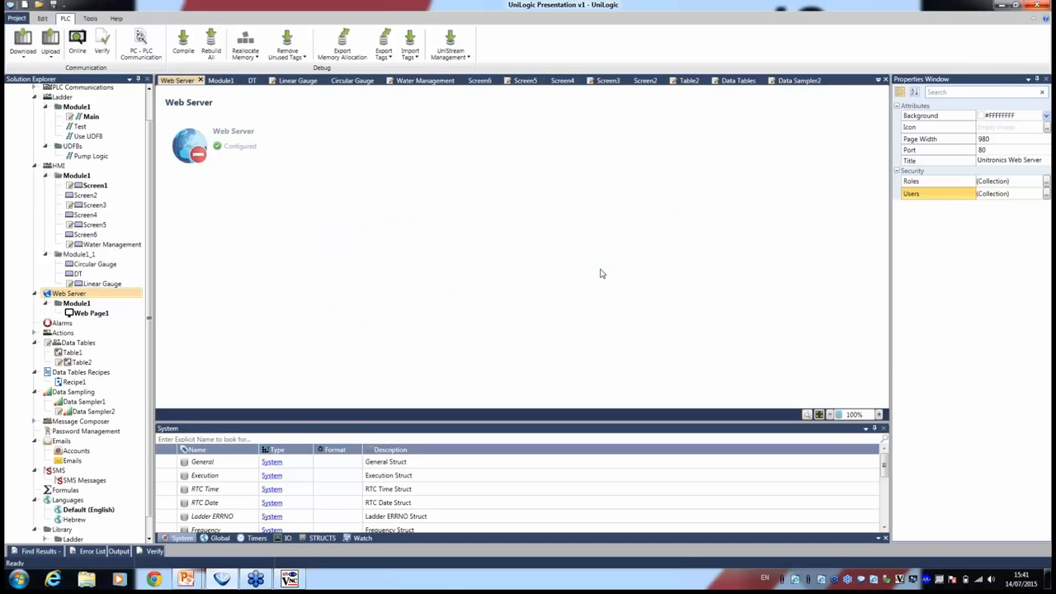
Open Web Page1 and examine the available button and text elements, the first pump pressure gauge and the Tank1 switch.
click(91, 317)
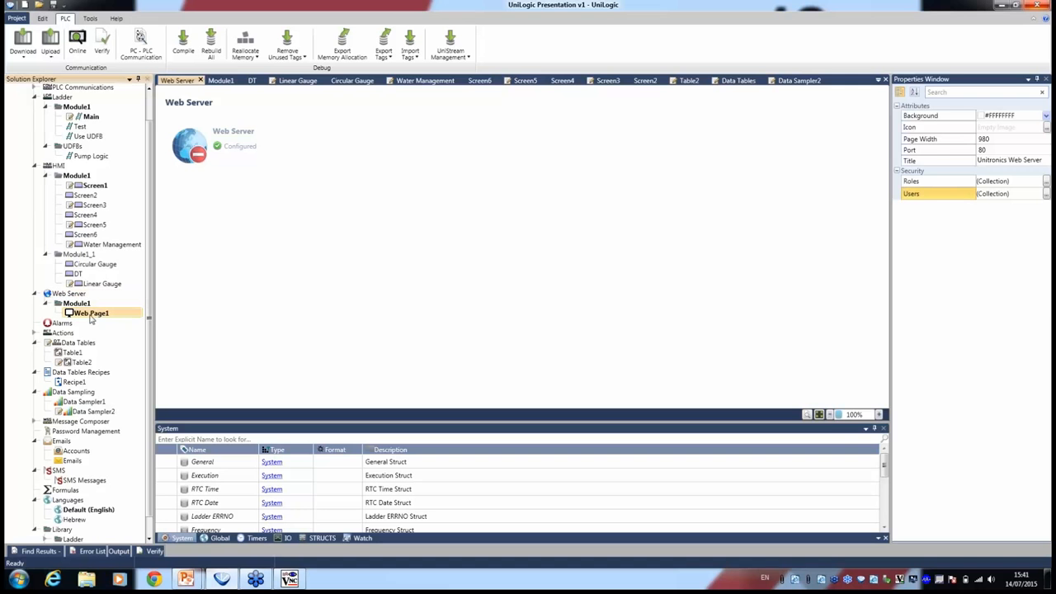
double_click(91, 317)
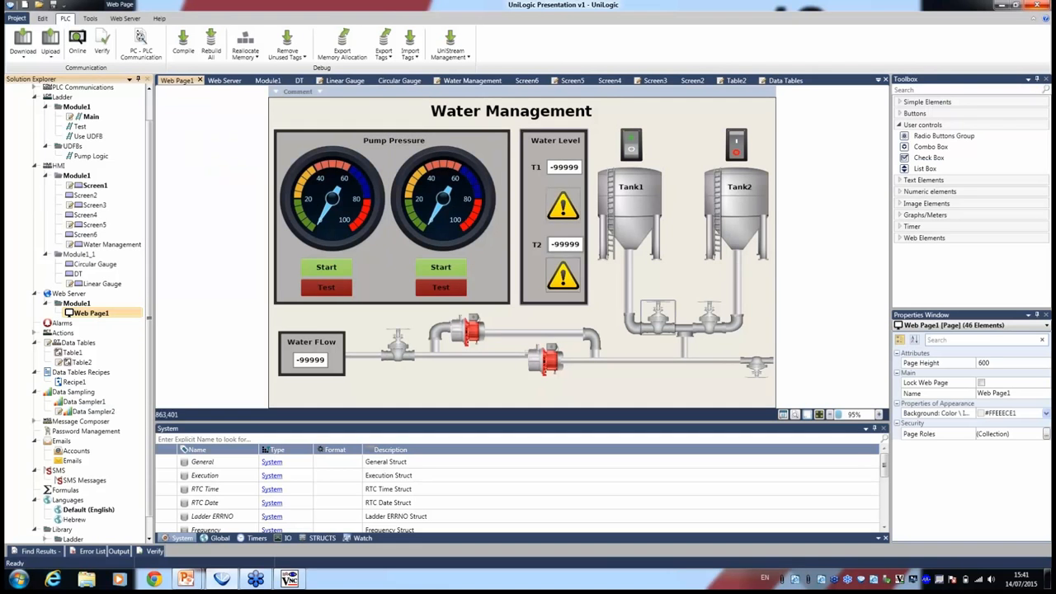
click(900, 114)
click(910, 192)
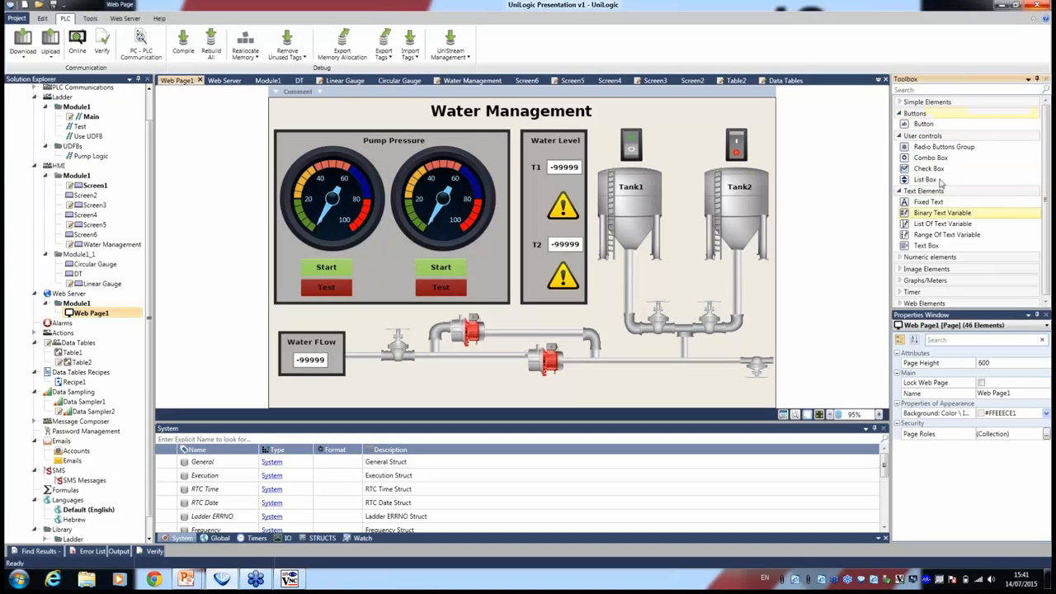
mouse_move(330, 188)
mouse_down()
mouse_move(467, 154)
mouse_move(342, 183)
mouse_up()
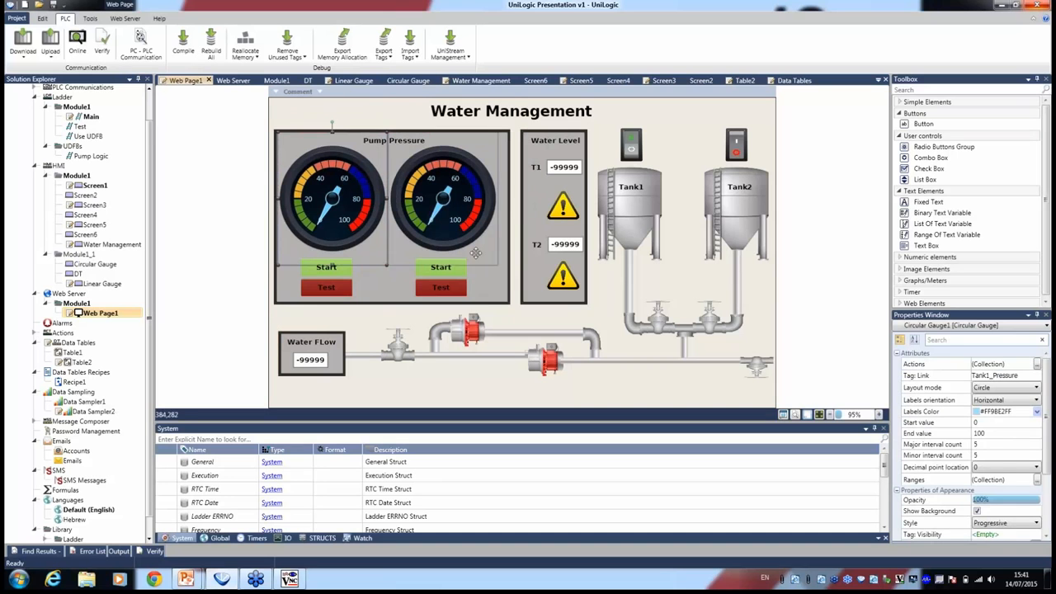
mouse_move(631, 143)
mouse_down()
mouse_move(653, 135)
mouse_move(629, 141)
mouse_up()
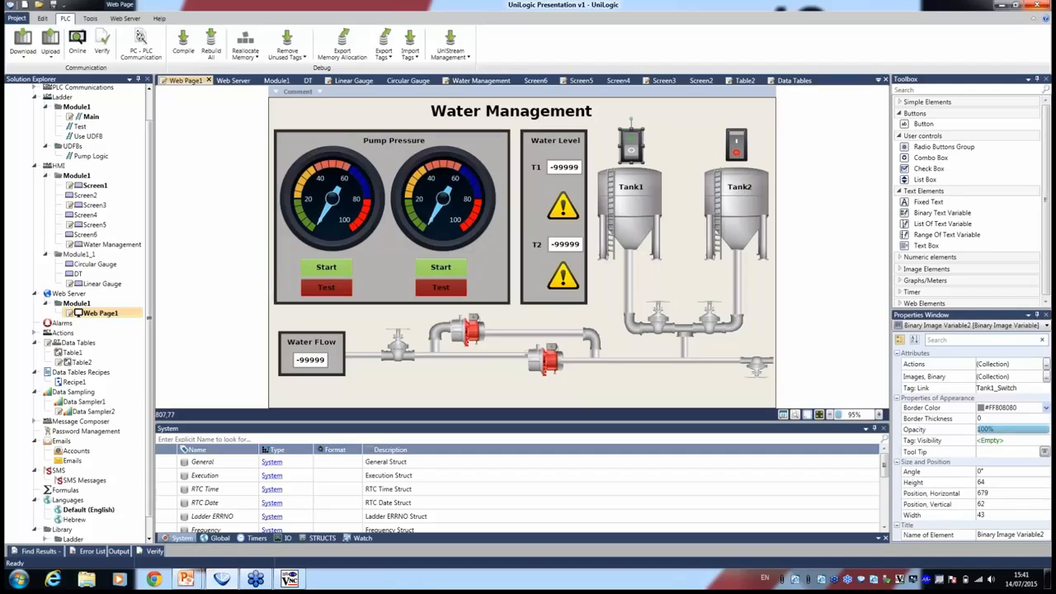
Add a second web page to the web server's Module1 and place a linear gauge in its upper-left area.
right_click(74, 307)
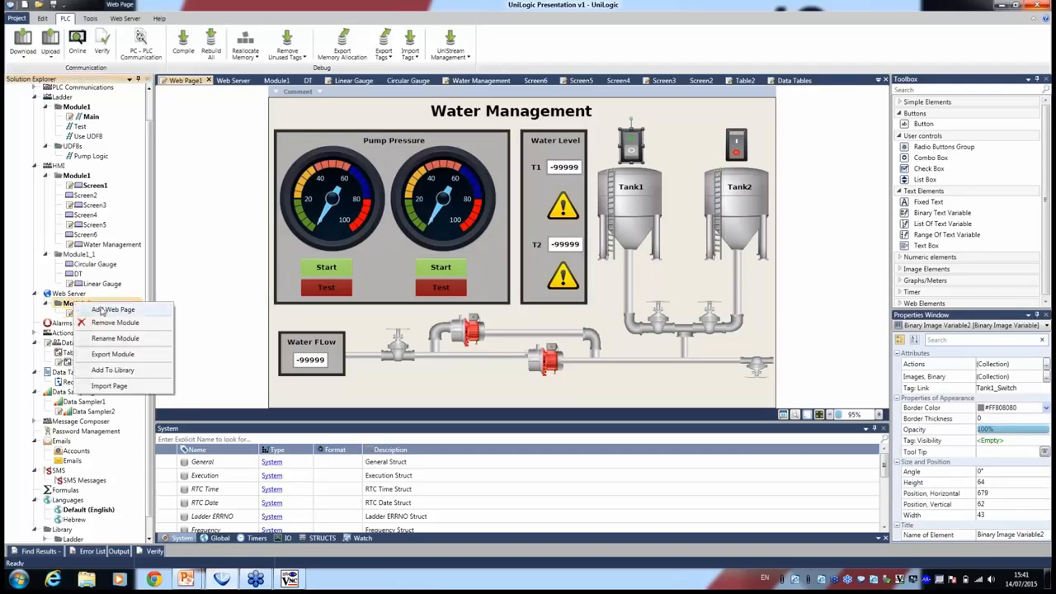
click(105, 310)
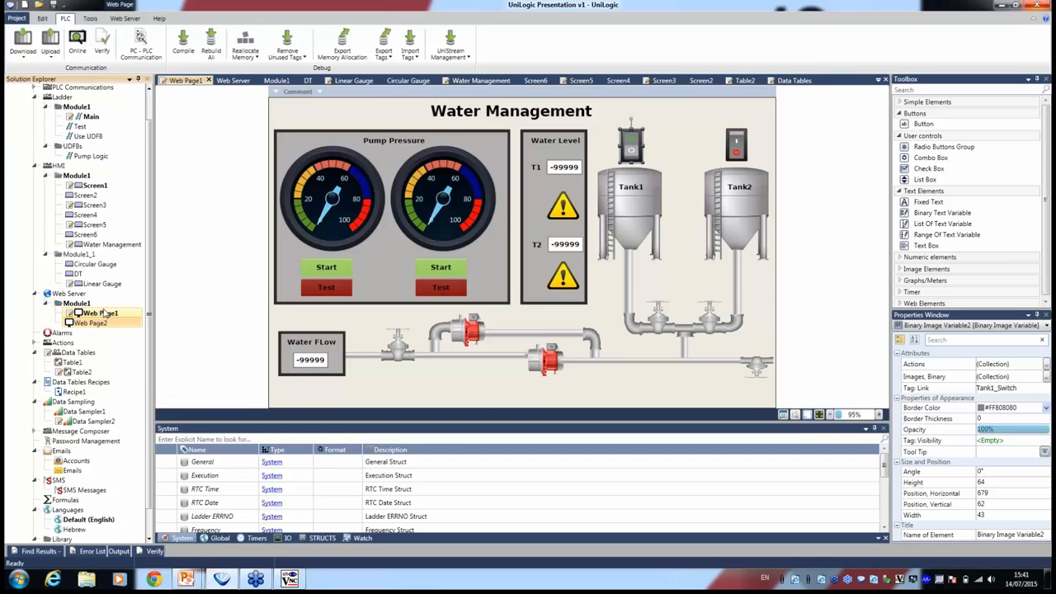
click(924, 281)
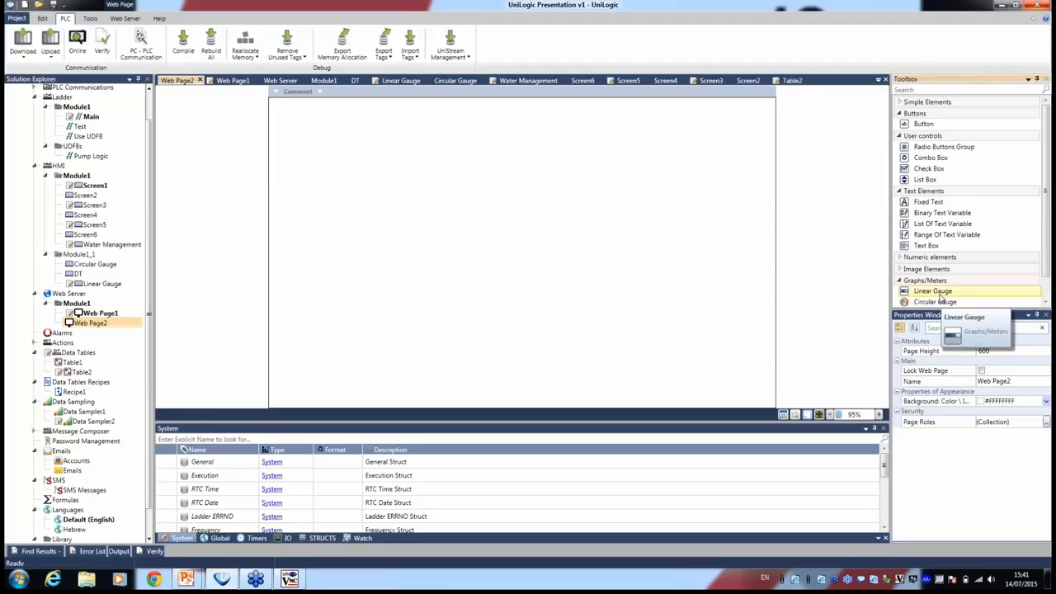
drag(940, 297, 432, 205)
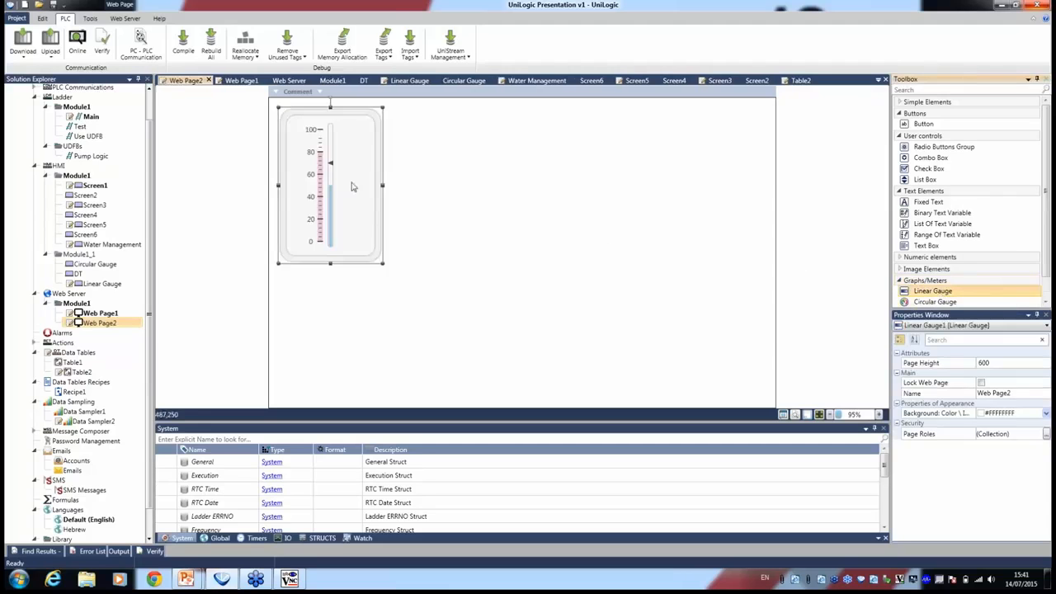
drag(329, 175, 400, 220)
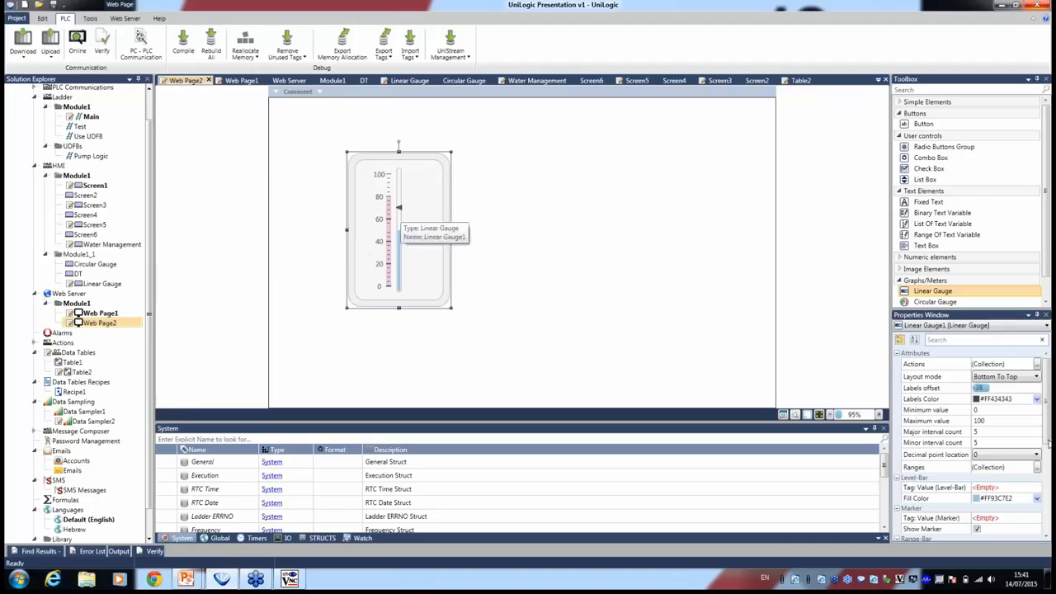
Link the linear gauge's level-bar value to the Pump1.Pressure tag and move the gauge slightly to the left.
click(1000, 487)
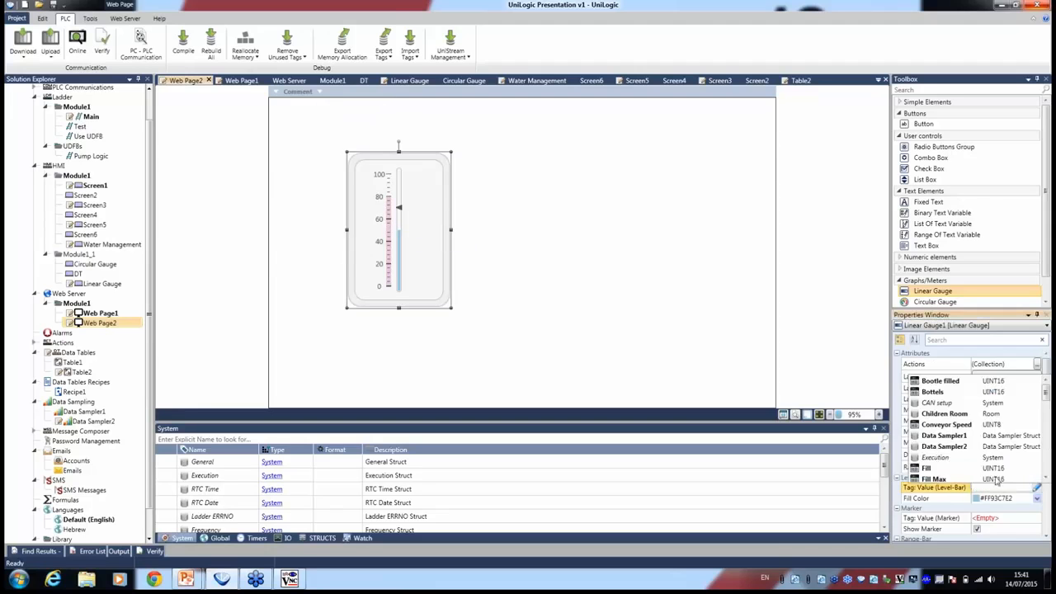
text(pu)
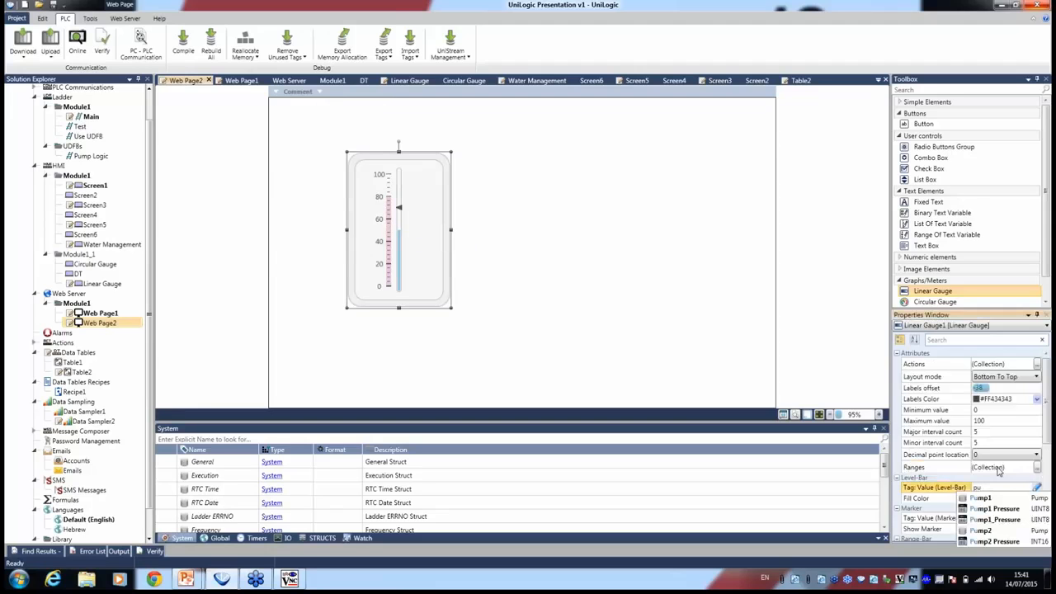
click(999, 498)
click(999, 499)
drag(394, 191, 384, 218)
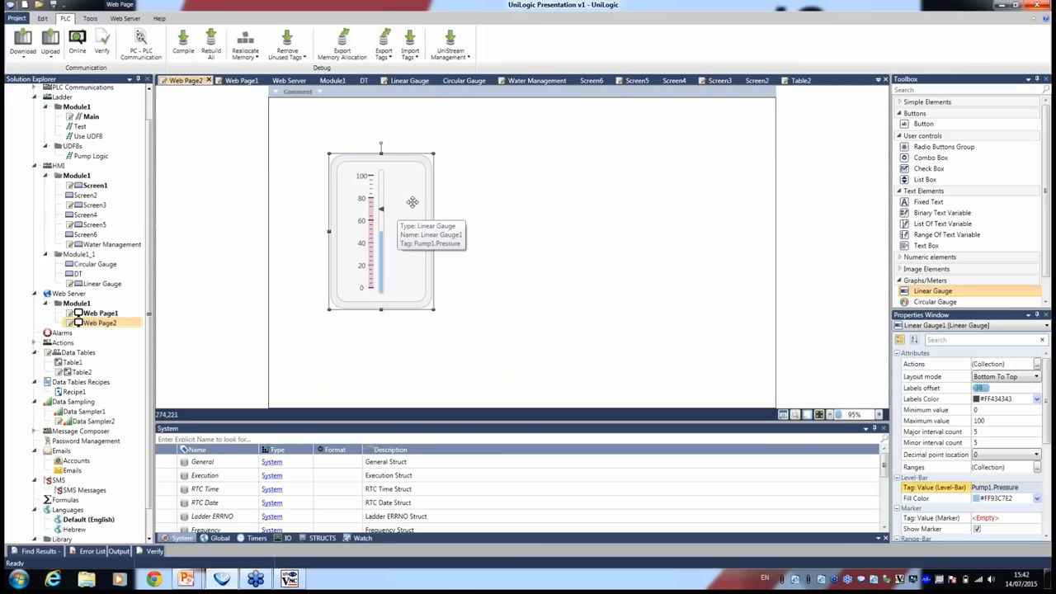
Review the Pump Logic UDFB and insert calls to it in rungs 2 and 3 of the Main ladder function.
scroll(152, 183, up, 1)
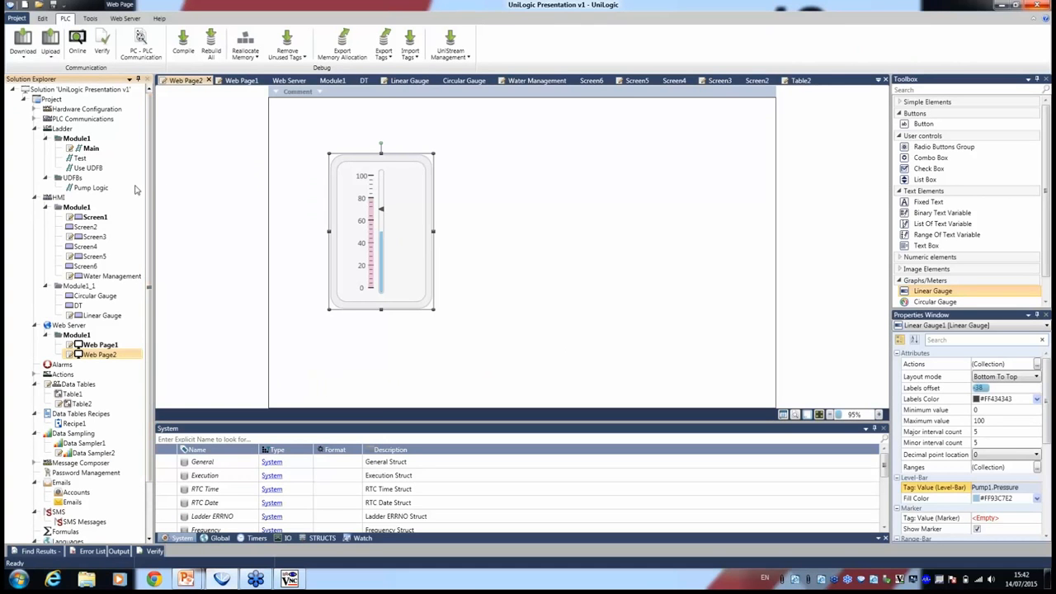
double_click(91, 188)
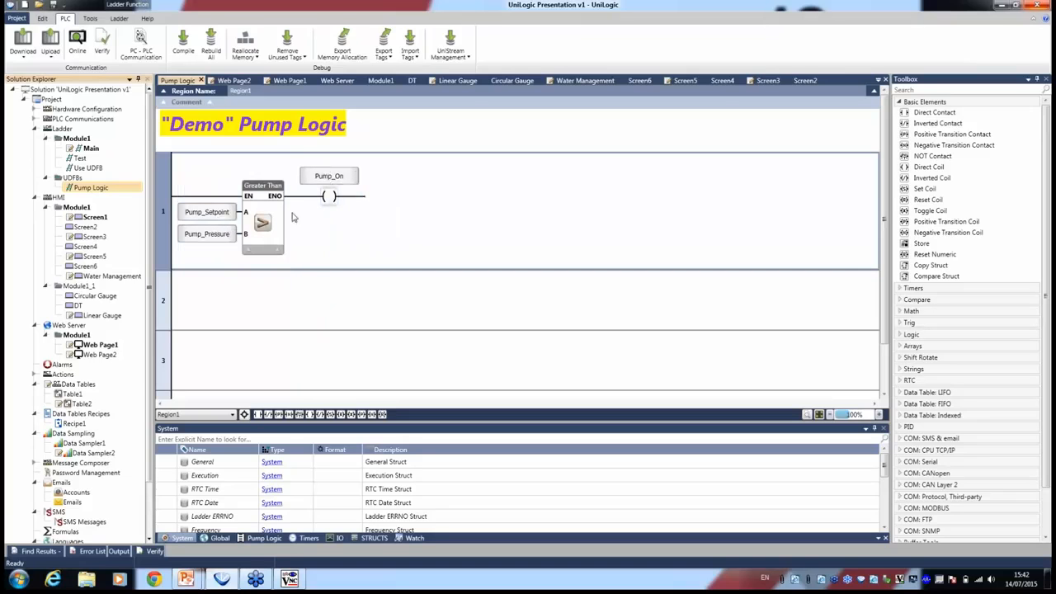
double_click(91, 149)
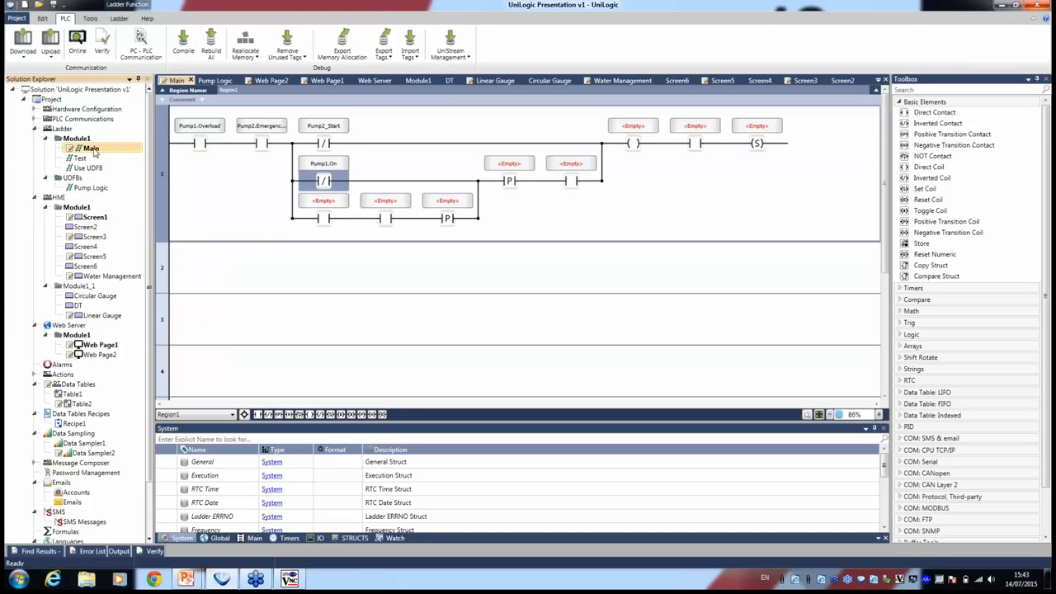
click(90, 189)
drag(105, 194, 168, 272)
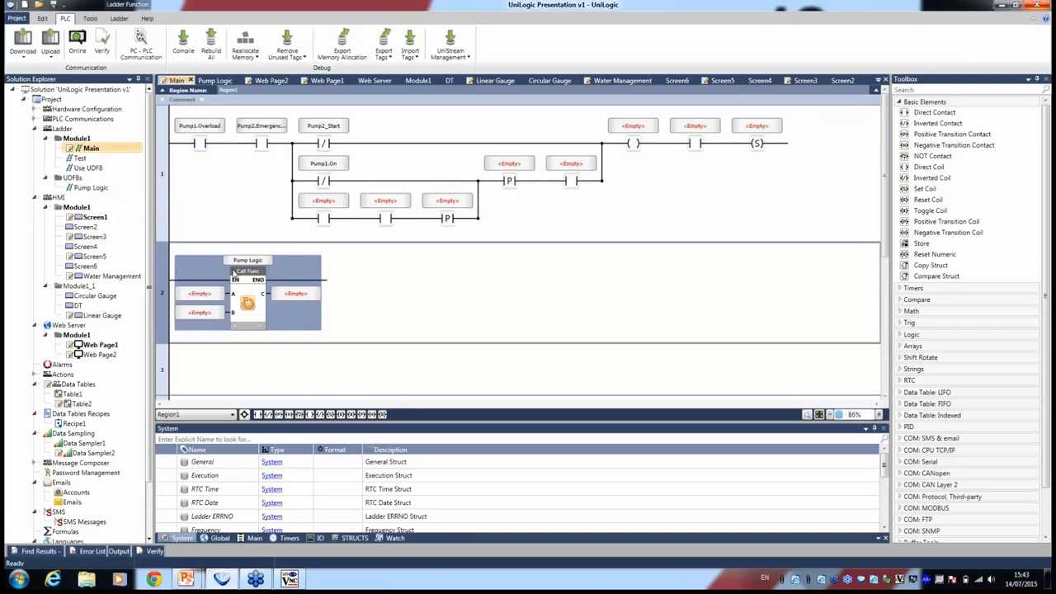
drag(93, 194, 180, 368)
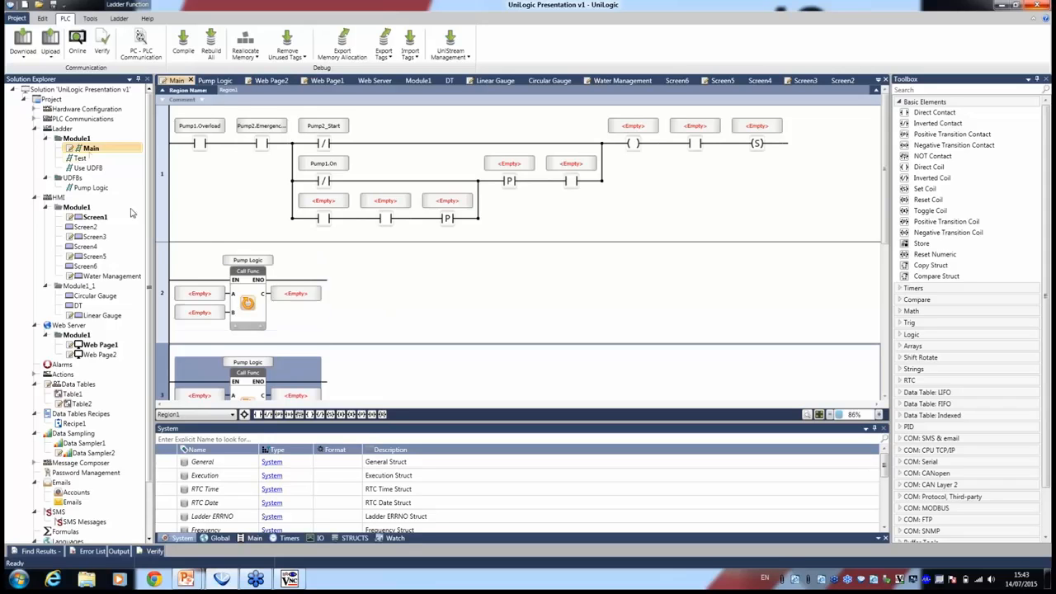
Check the export and library options for the Pump Logic function and view the ladder functions stored in the Library.
right_click(96, 190)
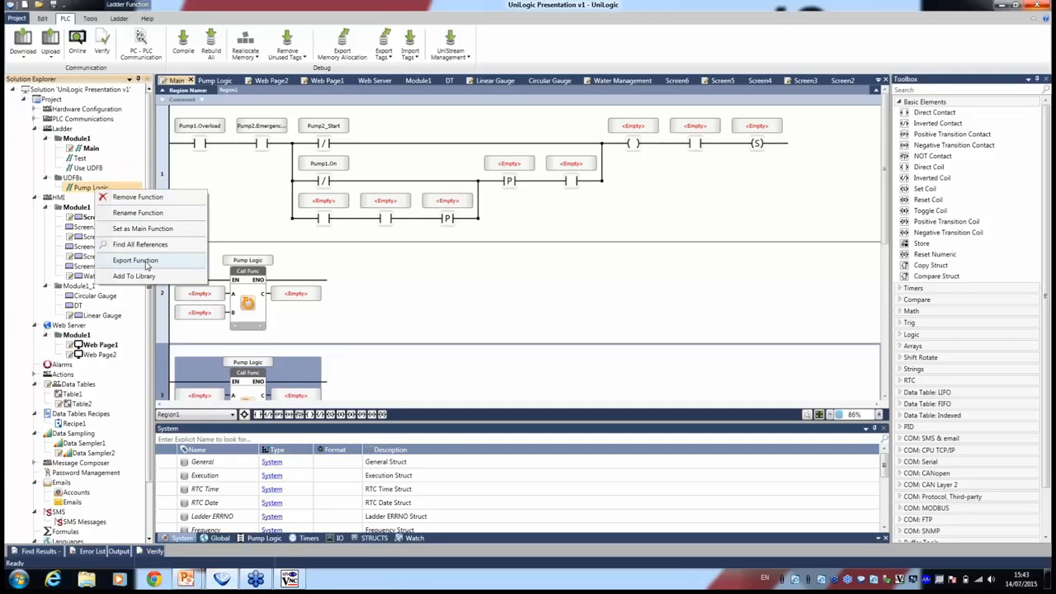
click(152, 314)
drag(150, 331, 147, 399)
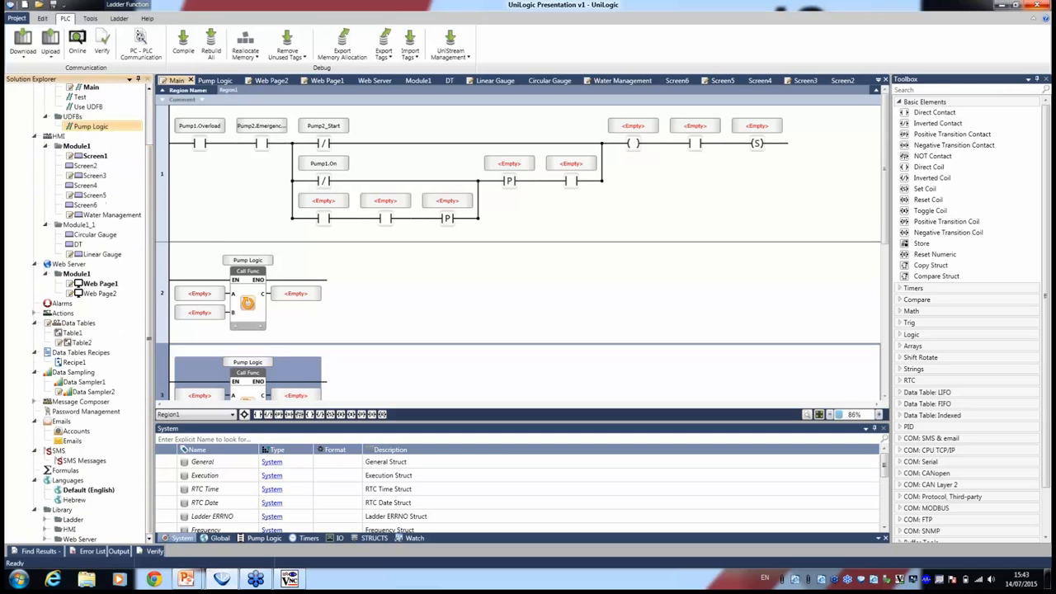
click(46, 521)
scroll(51, 523, down, 3)
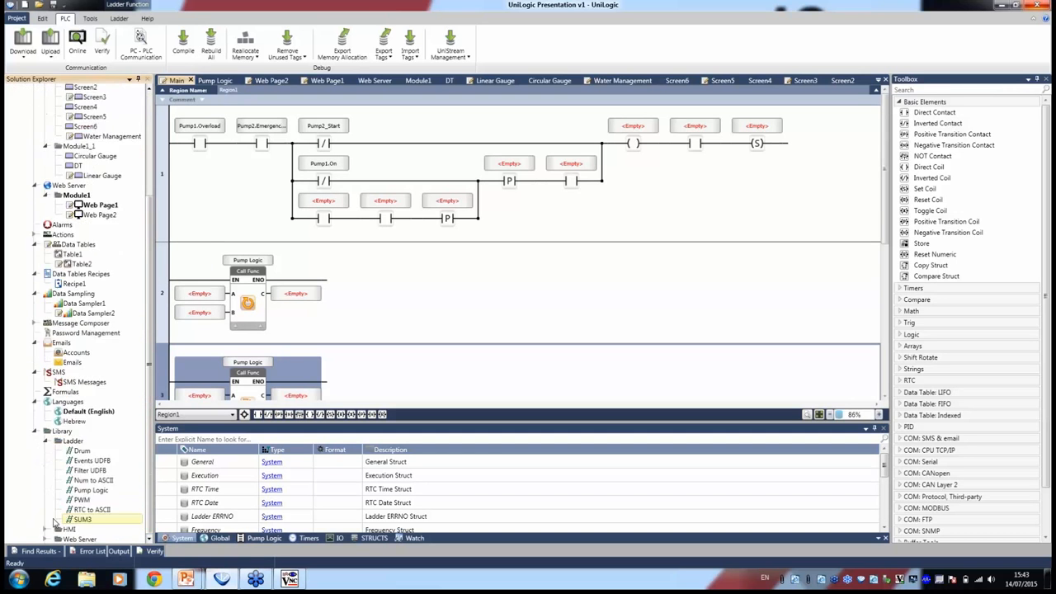
View the HMI screens and web server pages stored in the Library.
click(46, 530)
scroll(46, 531, down, 1)
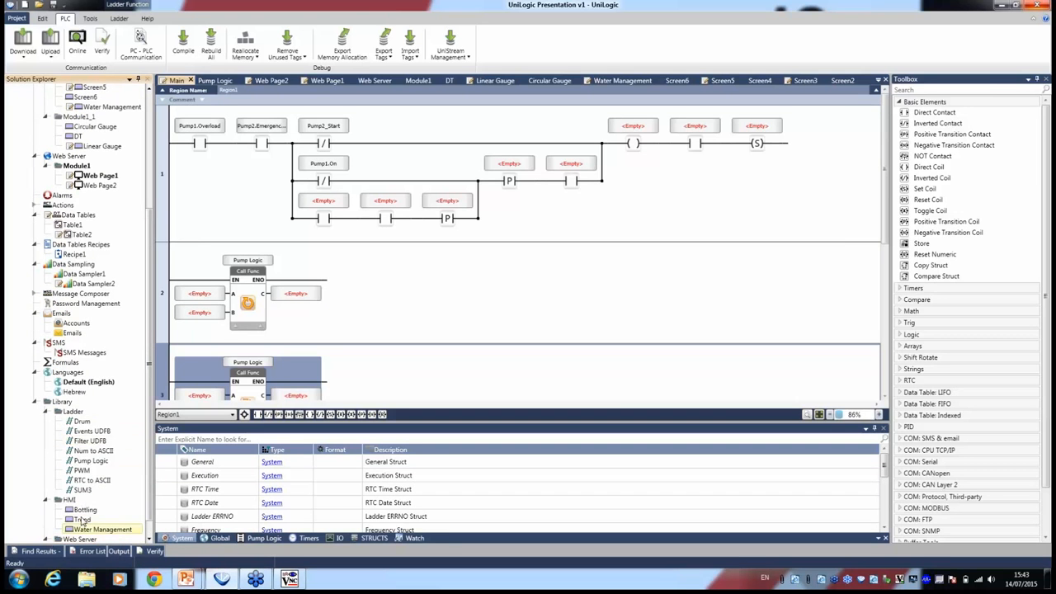
scroll(80, 535, down, 1)
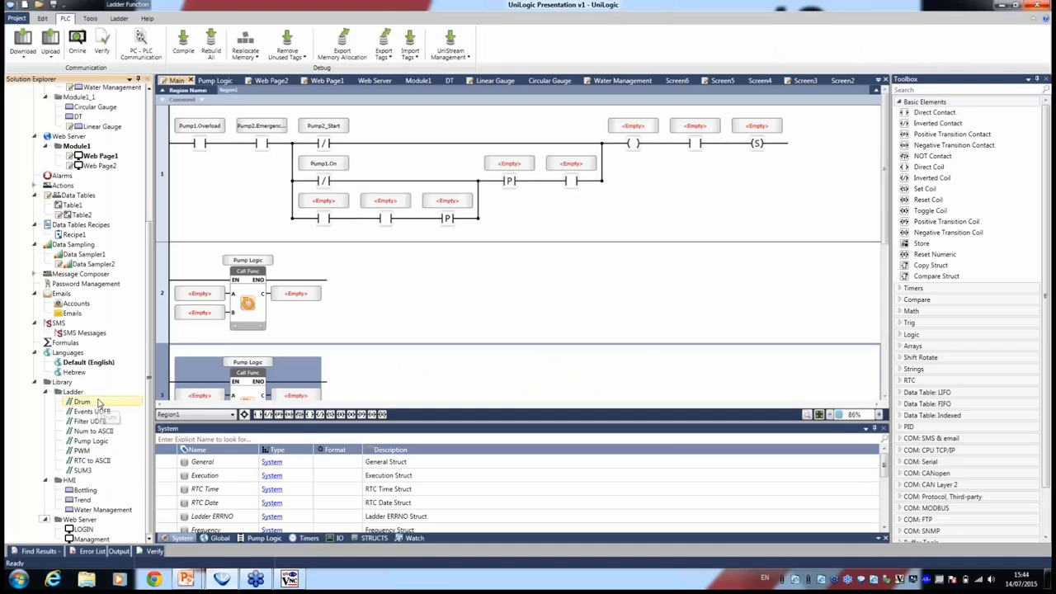
Add Chinese to the project's languages.
click(68, 354)
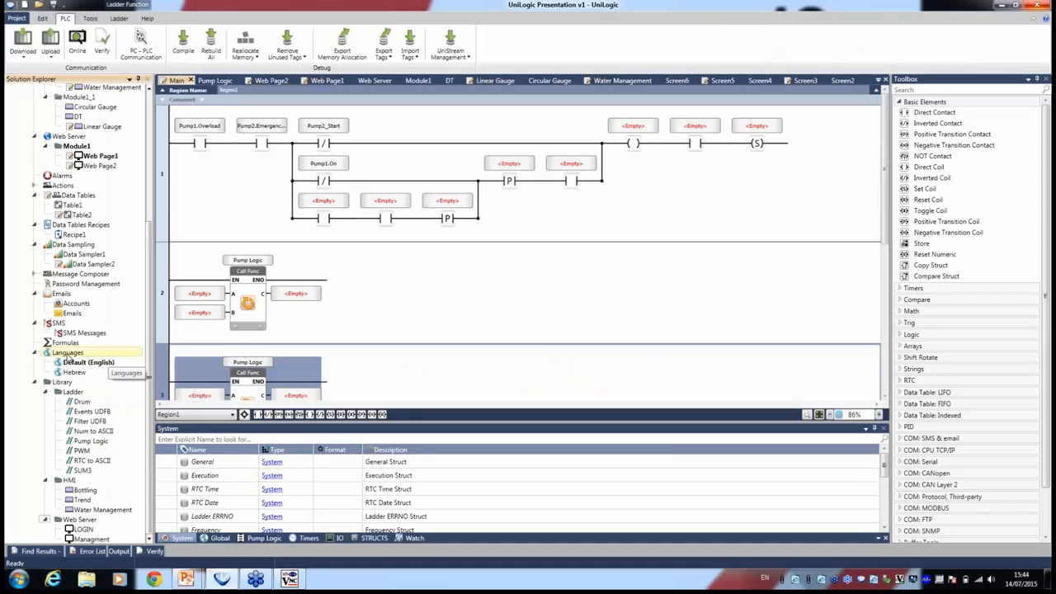
click(86, 363)
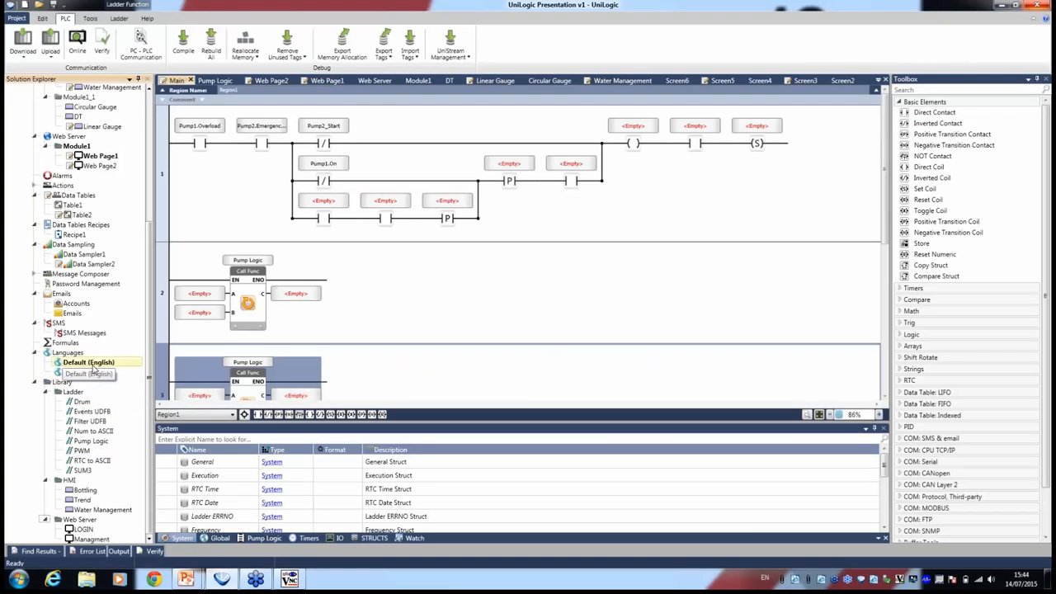
click(69, 355)
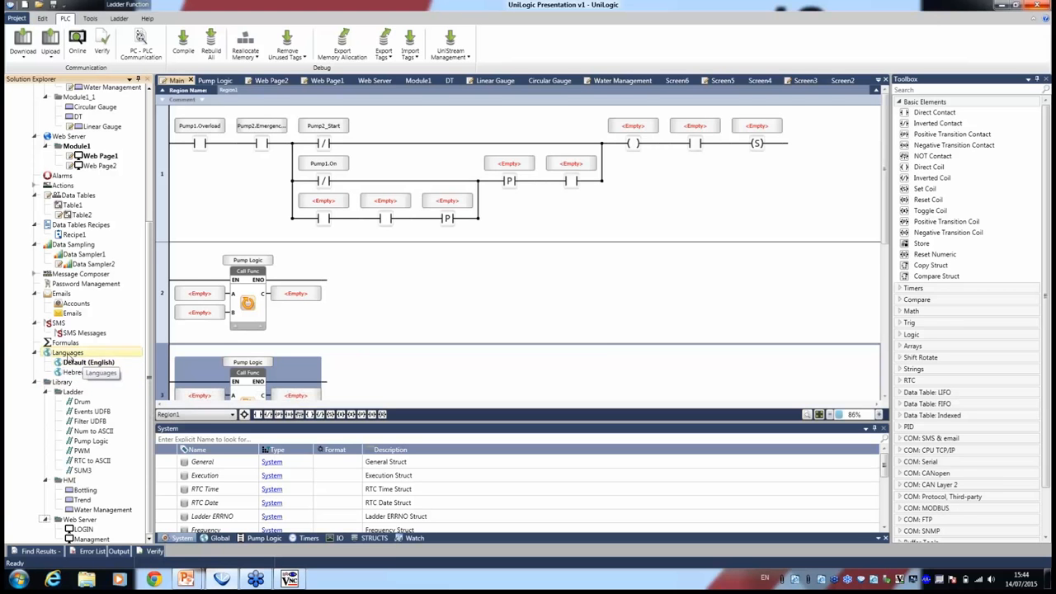
right_click(69, 355)
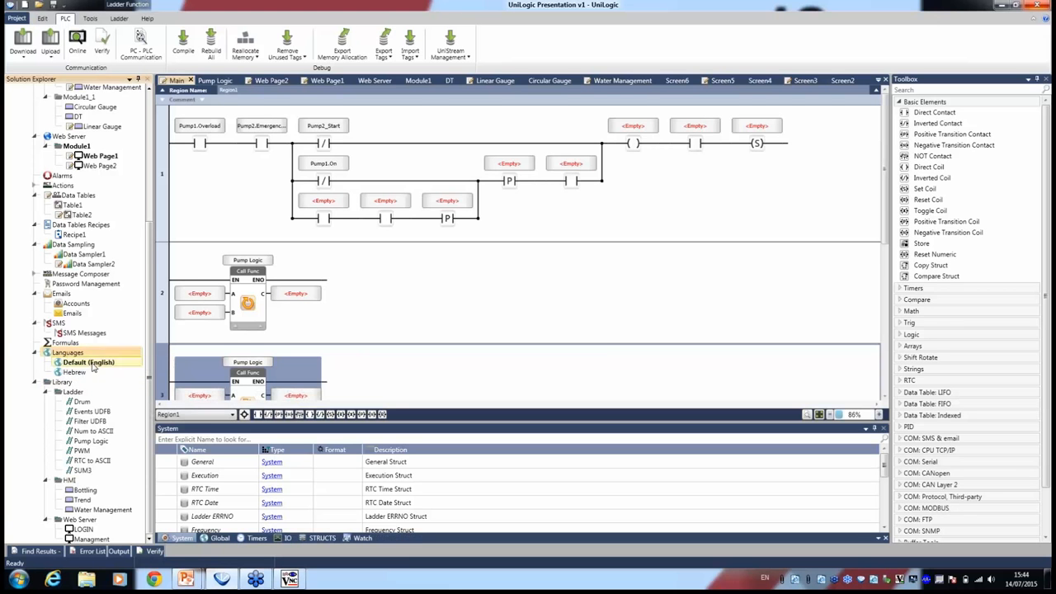
click(92, 364)
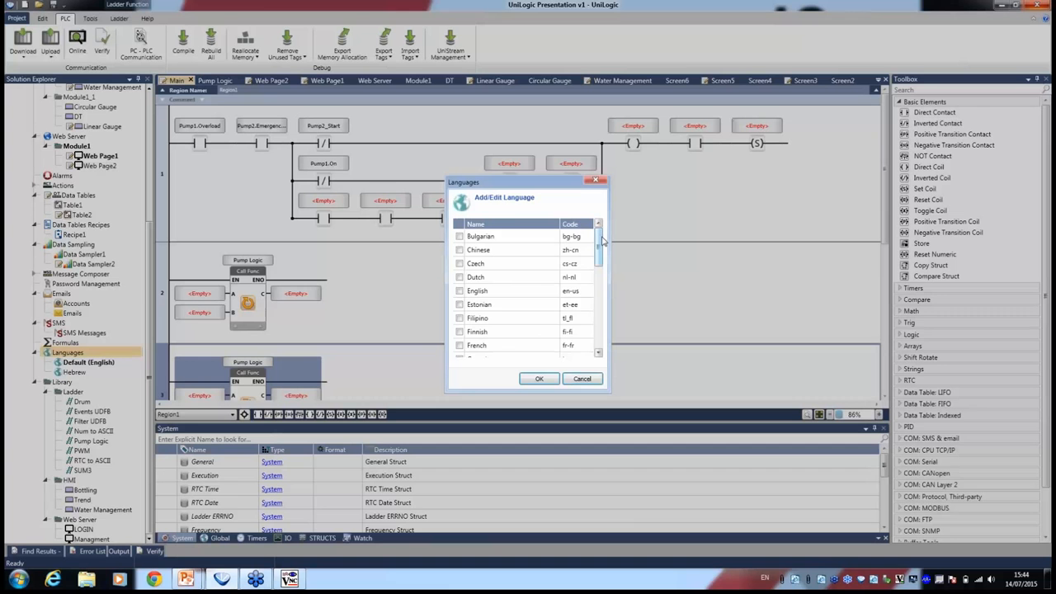
drag(602, 241, 599, 338)
scroll(596, 311, up, 10)
click(460, 251)
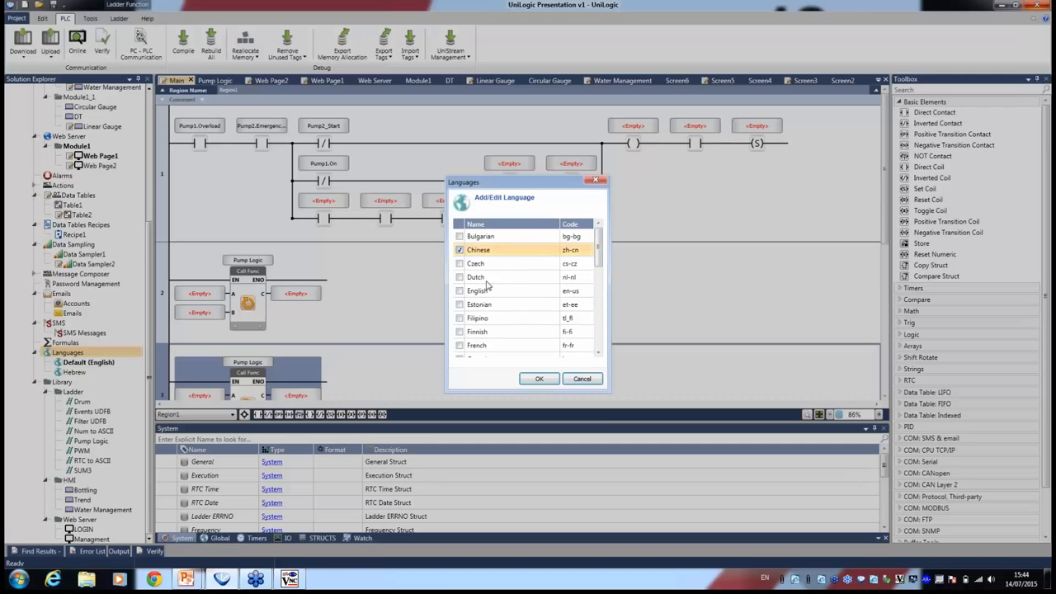
click(539, 379)
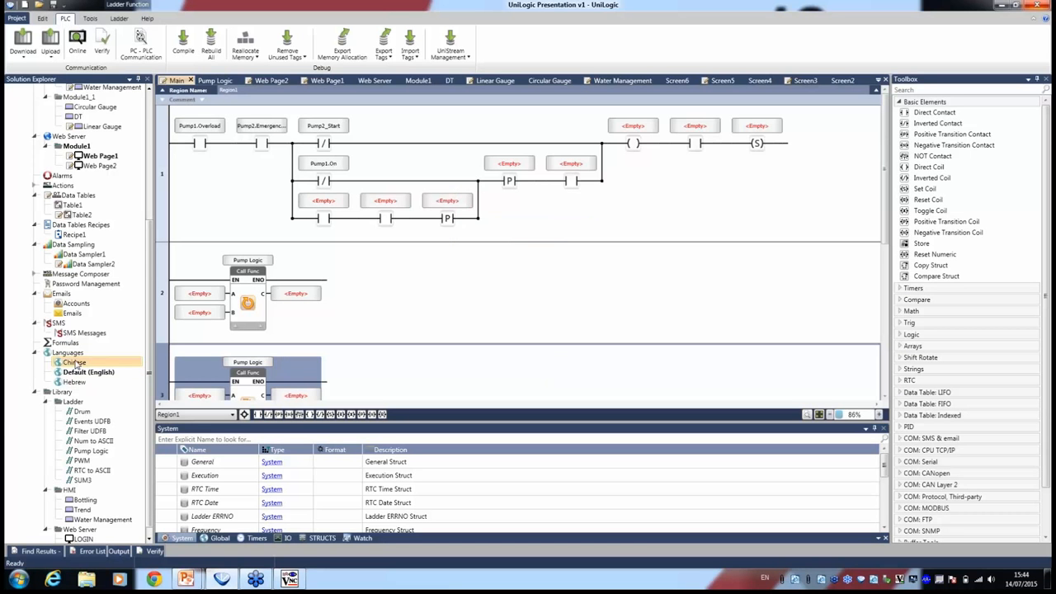
Open the Chinese translation table and set the Chinese text of Button1 on Screen1 to "dfgdfgd".
double_click(78, 363)
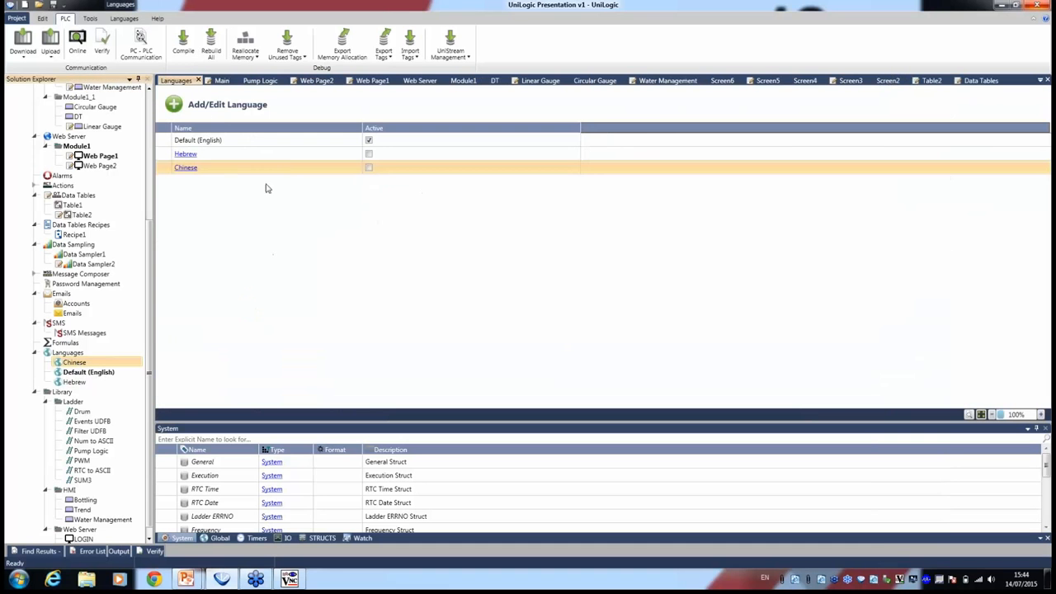
click(188, 170)
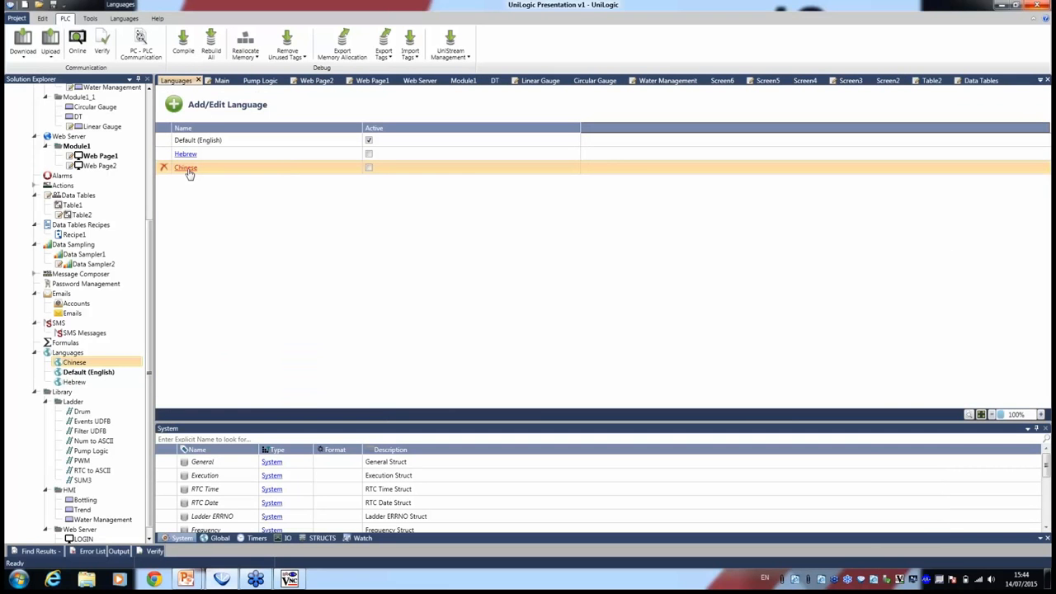
click(188, 169)
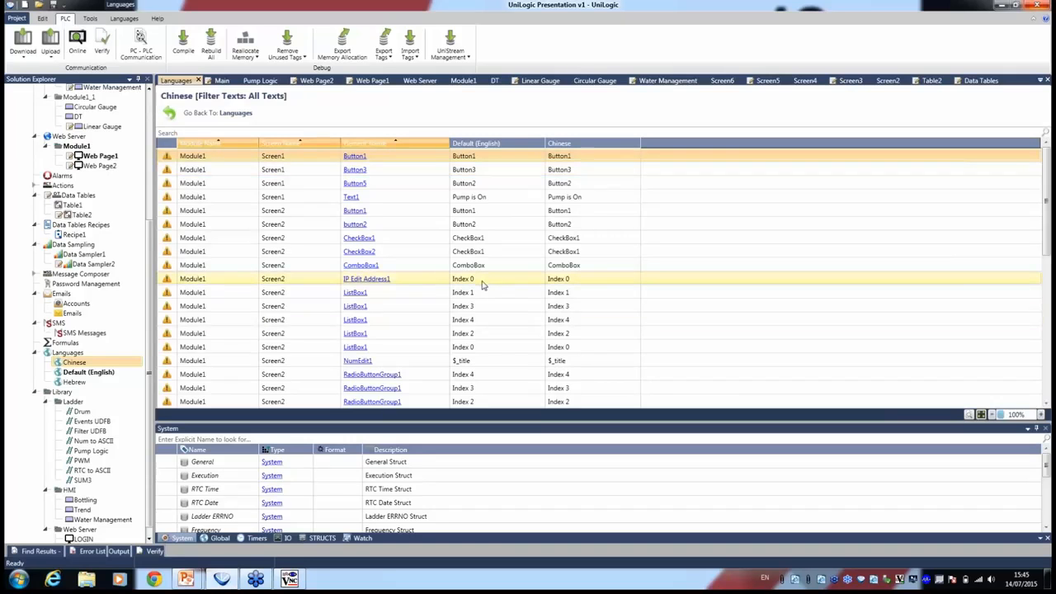
click(585, 160)
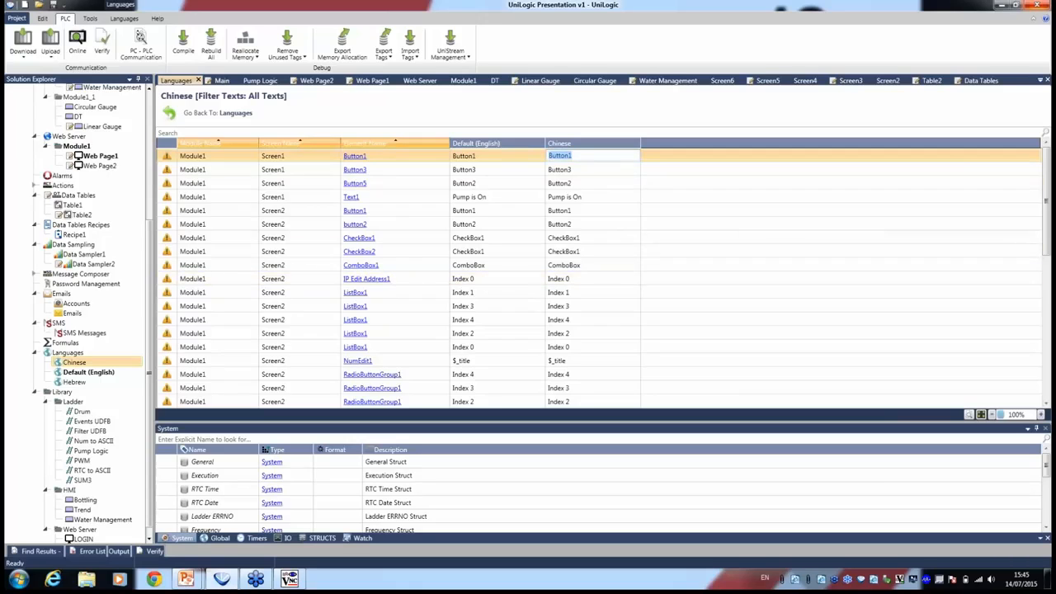
text(dfgdfgd)
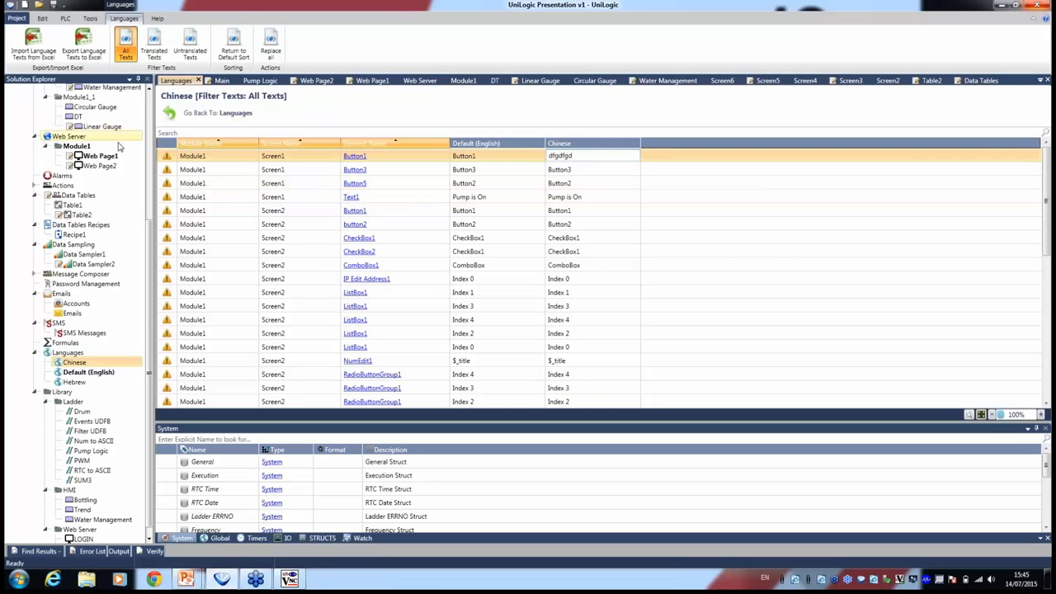
On HMI Screen1, assign Chinese as the target of the Chinese flag image's Set Language action.
scroll(99, 116, up, 3)
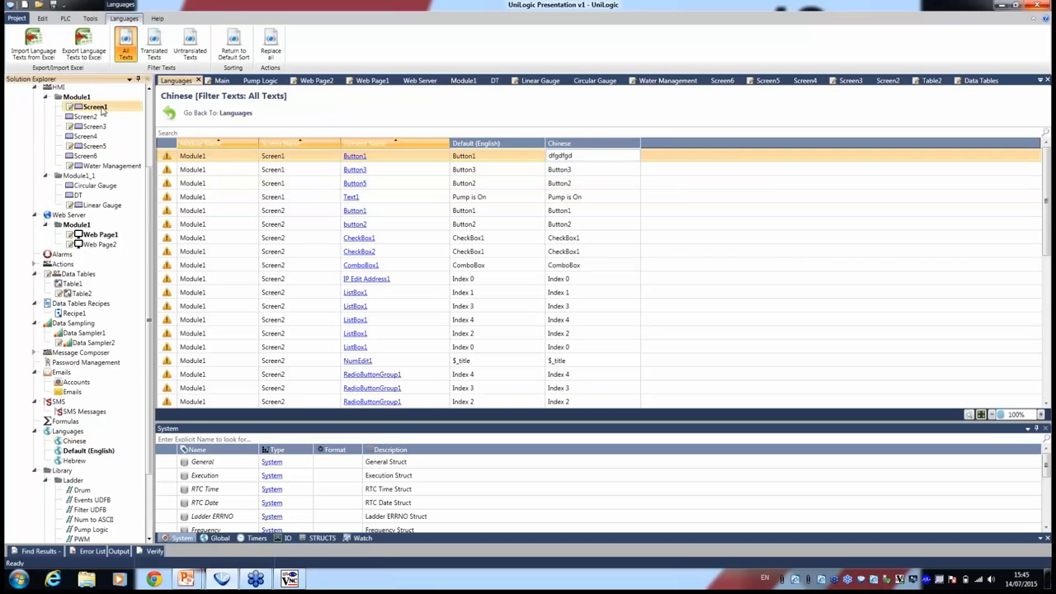
double_click(93, 107)
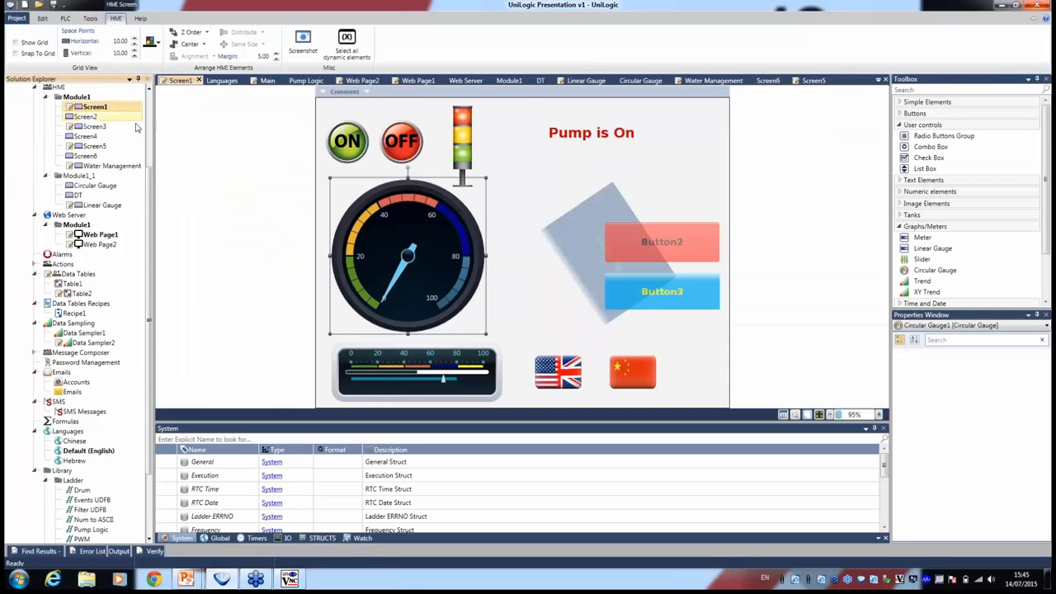
click(629, 372)
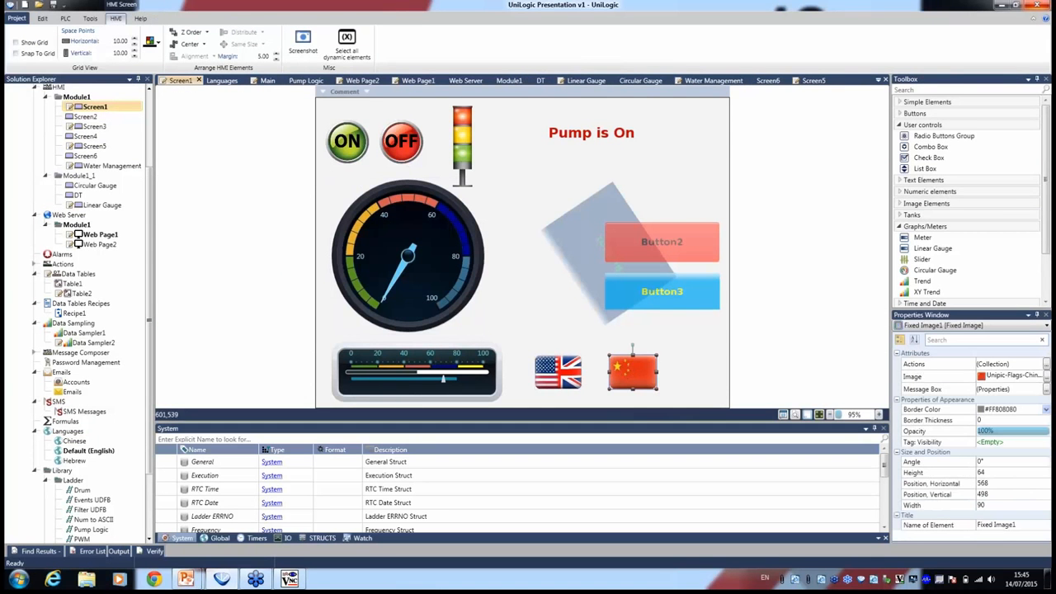
click(1045, 368)
click(584, 281)
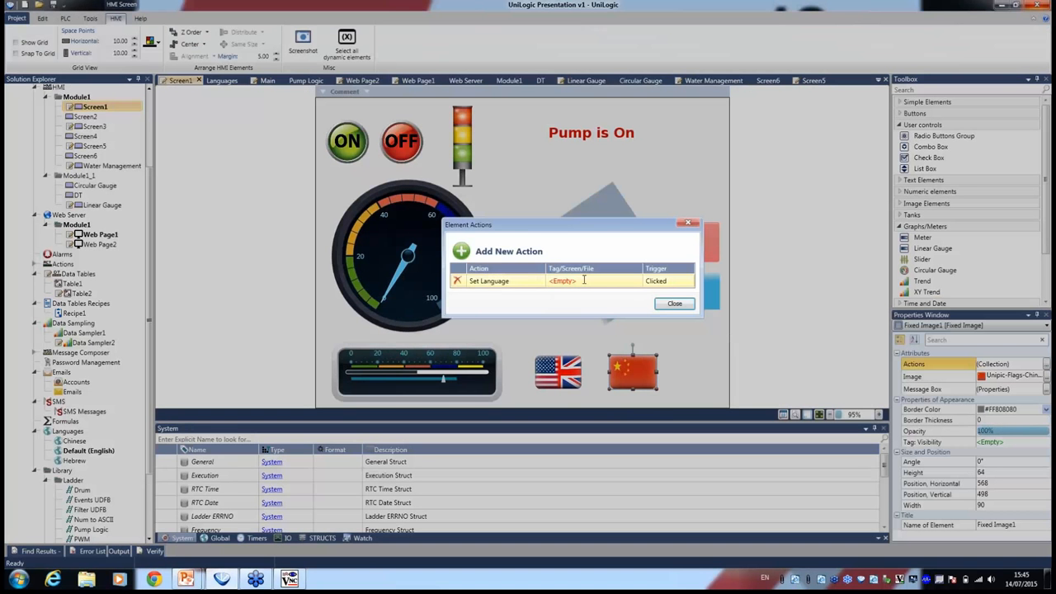
click(584, 282)
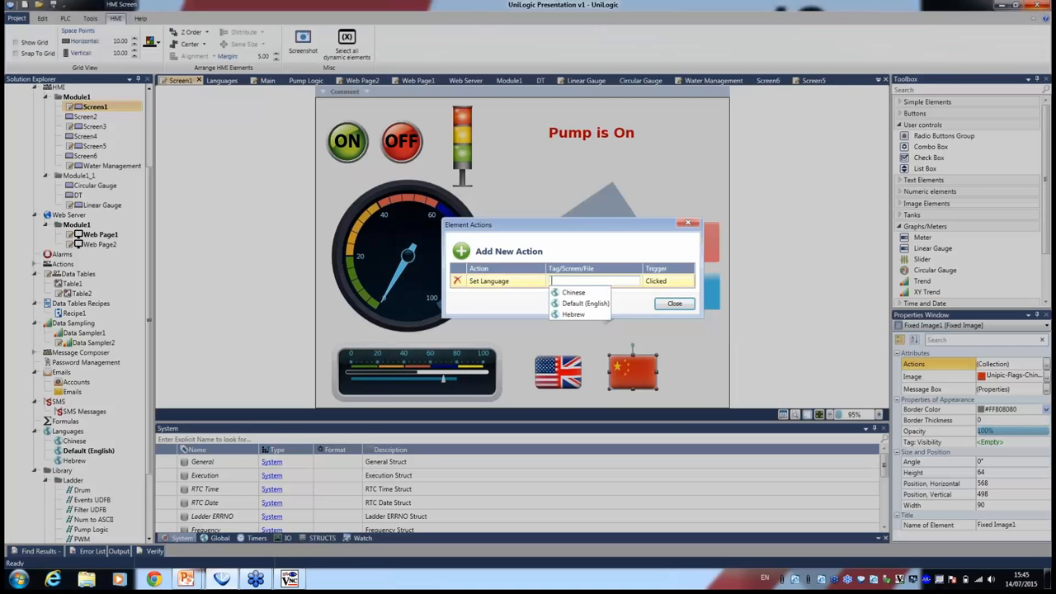
click(575, 293)
click(674, 304)
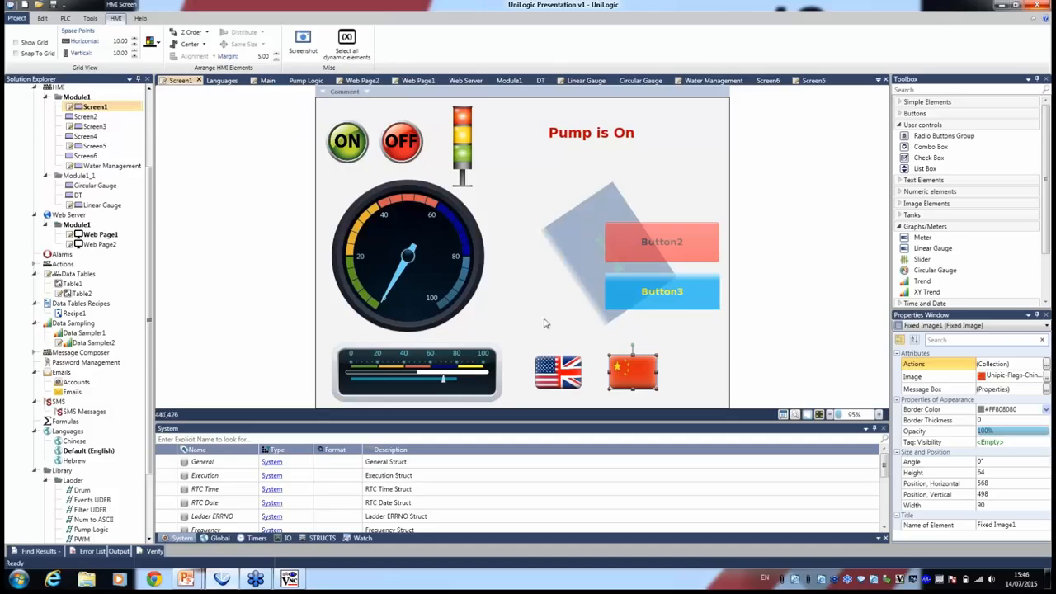
Create a new alarm group and add three more alarms to it, for a total of four.
double_click(62, 255)
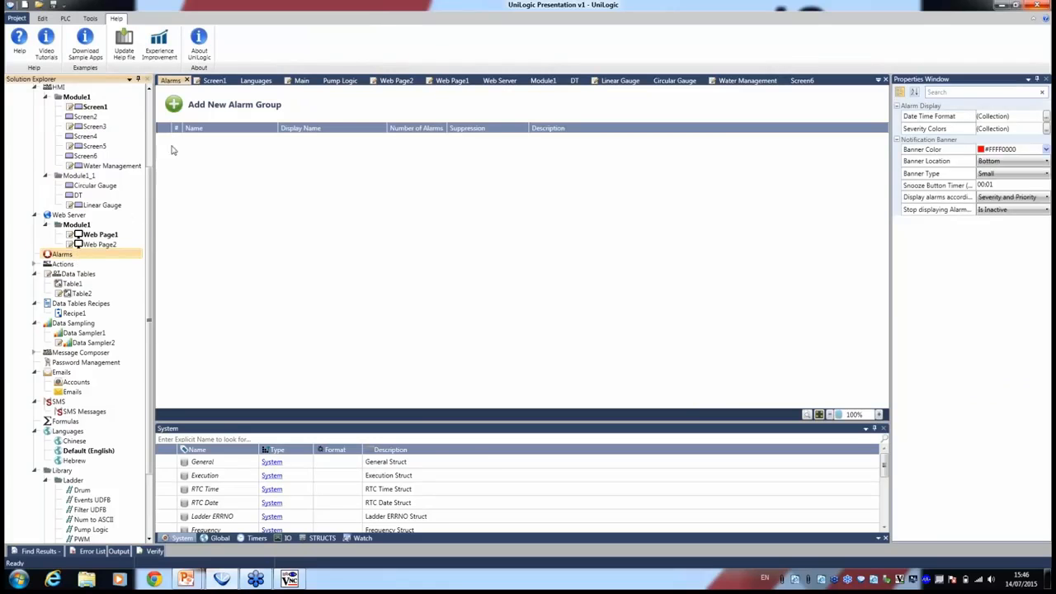
click(226, 105)
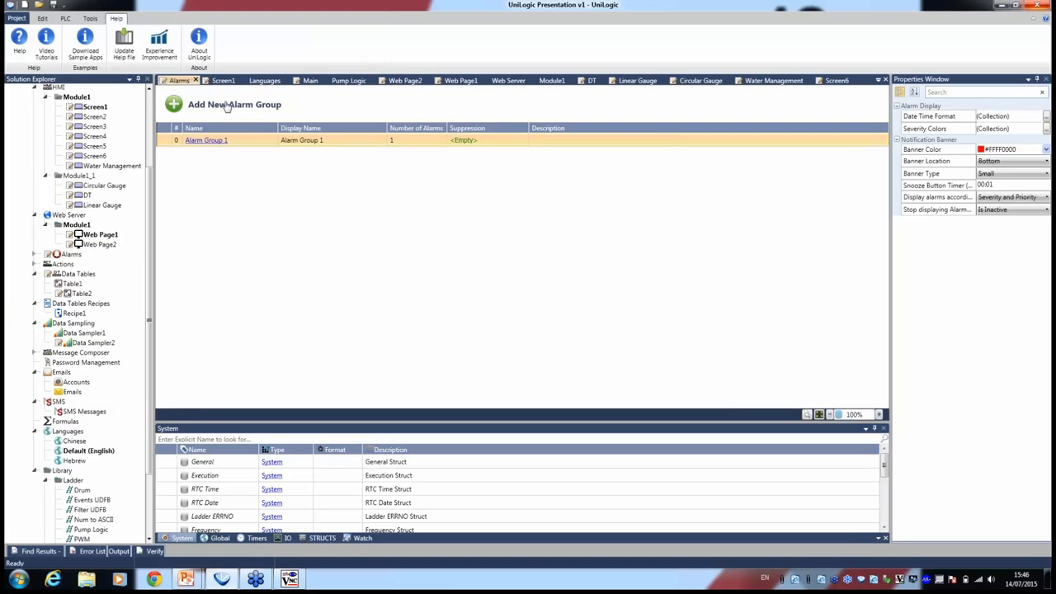
click(217, 142)
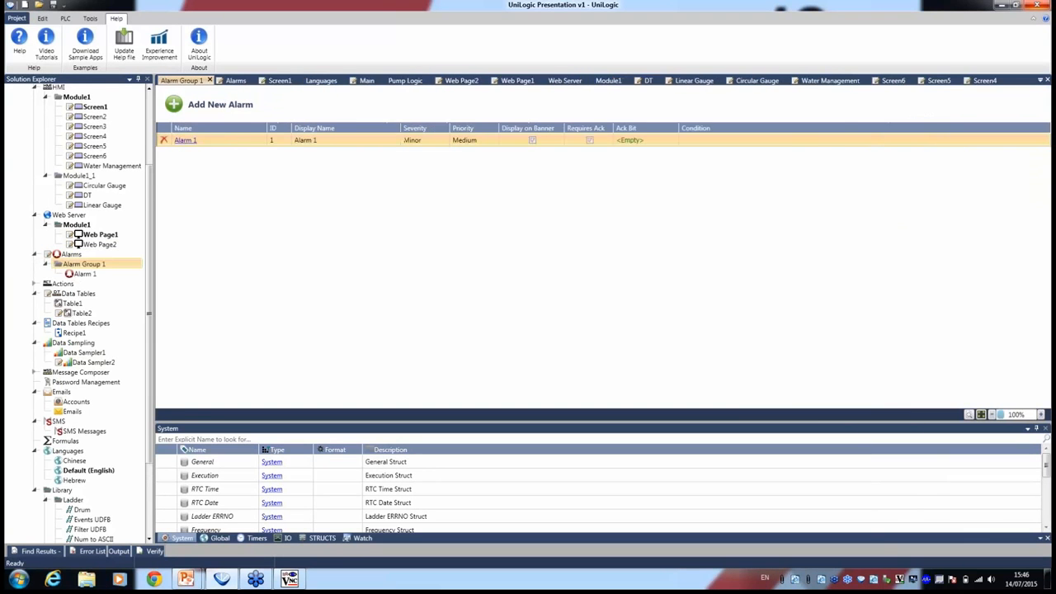
click(220, 106)
click(220, 105)
click(221, 106)
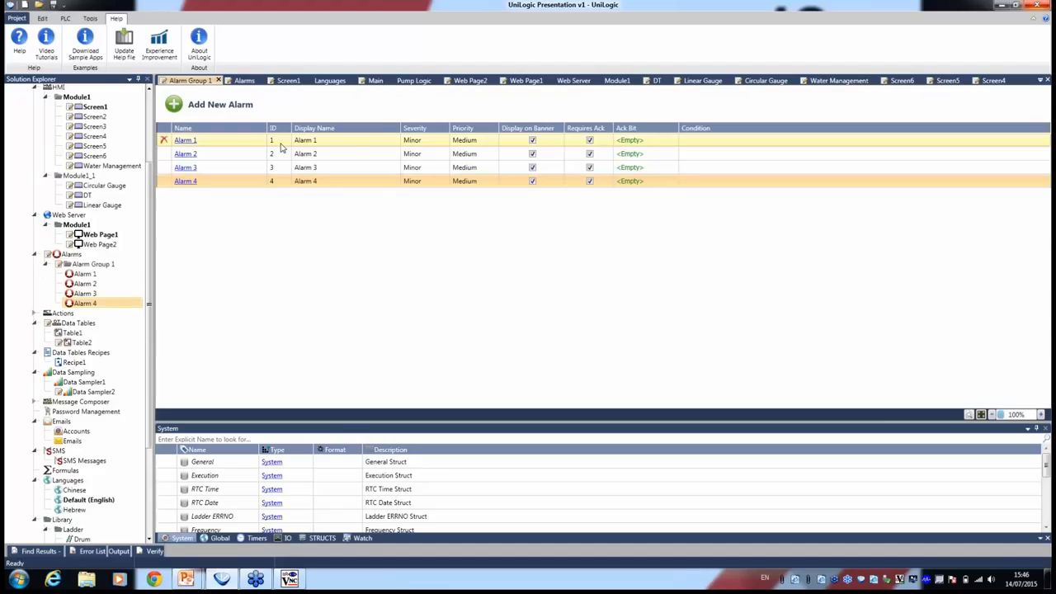
Set the display name of Alarm 1 to "Pump Pressure high".
click(333, 140)
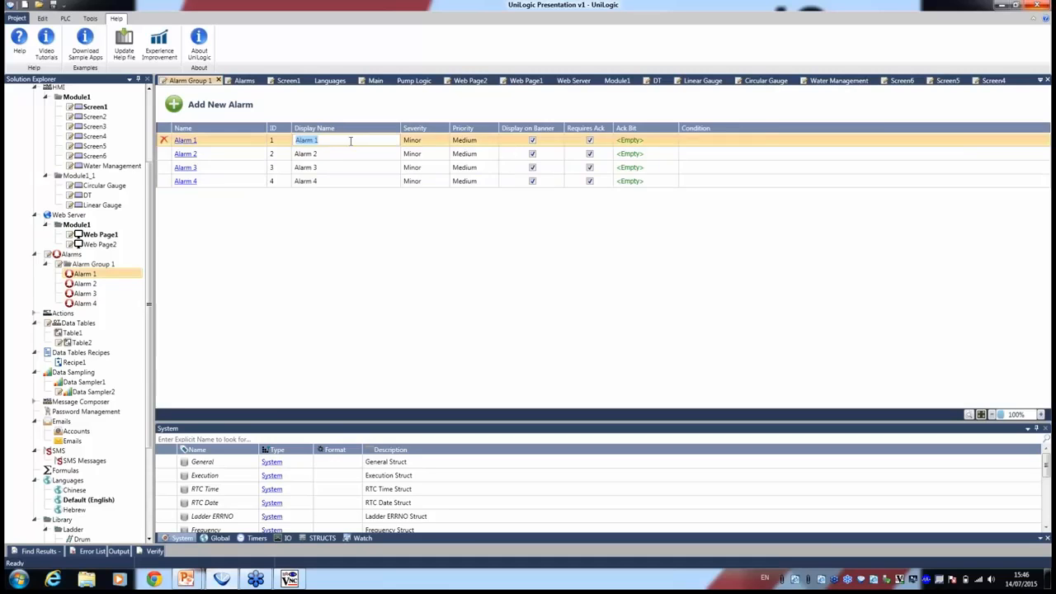
text(Pump Pressure high)
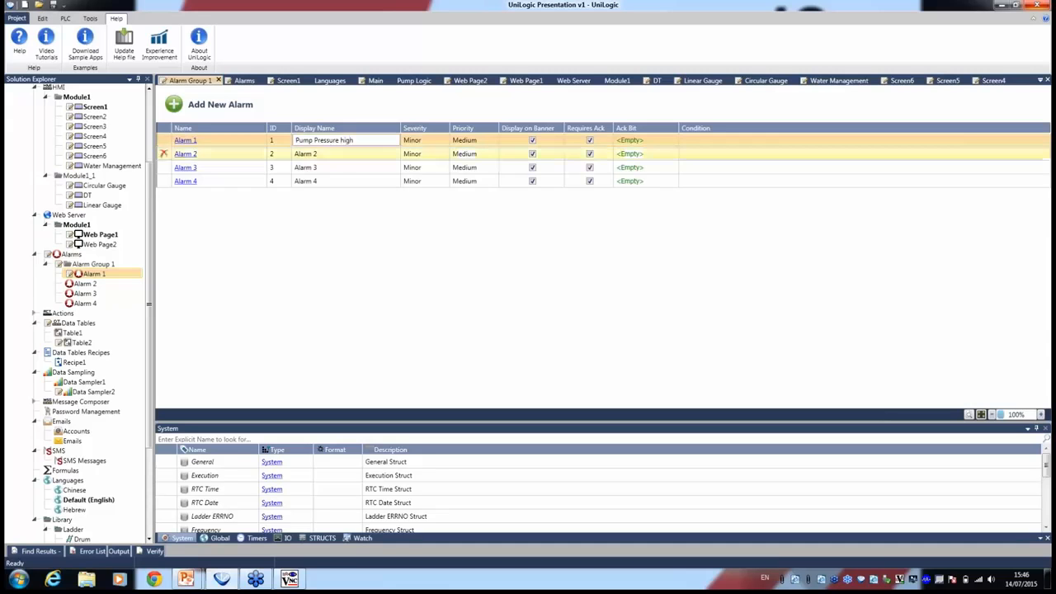
click(295, 183)
Give Alarm 1 an Analog Condition triggered by the Pump1.Pressure tag.
click(186, 141)
click(185, 141)
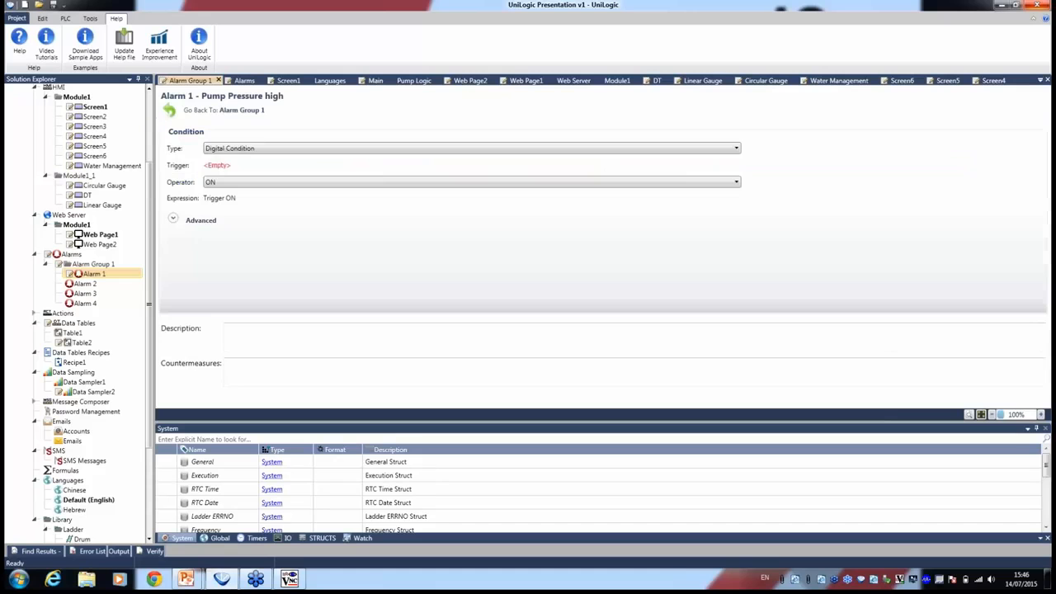
click(245, 151)
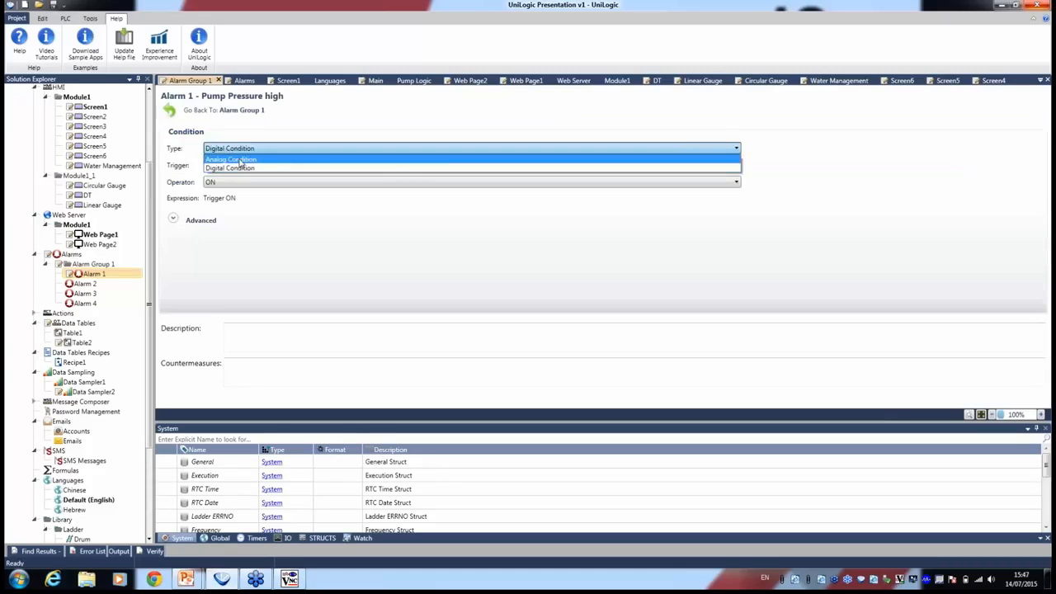
click(235, 159)
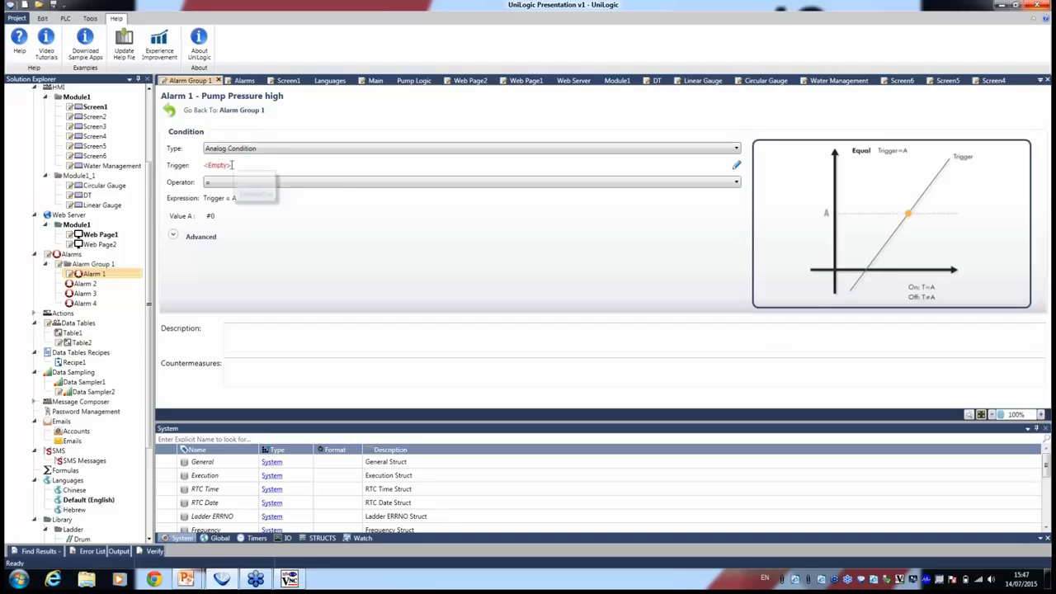
click(241, 164)
text(pum)
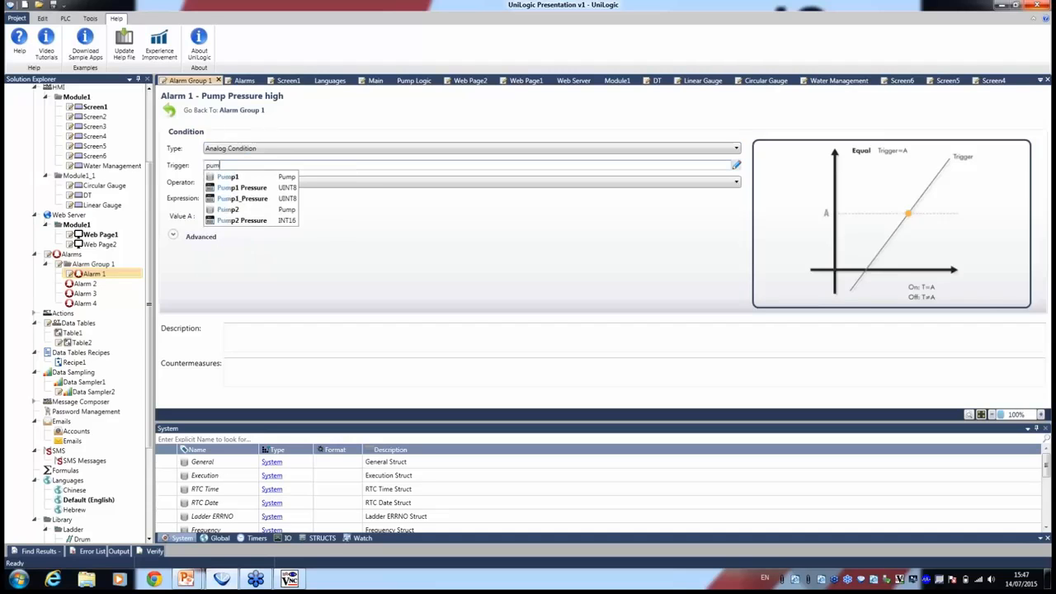
text(p)
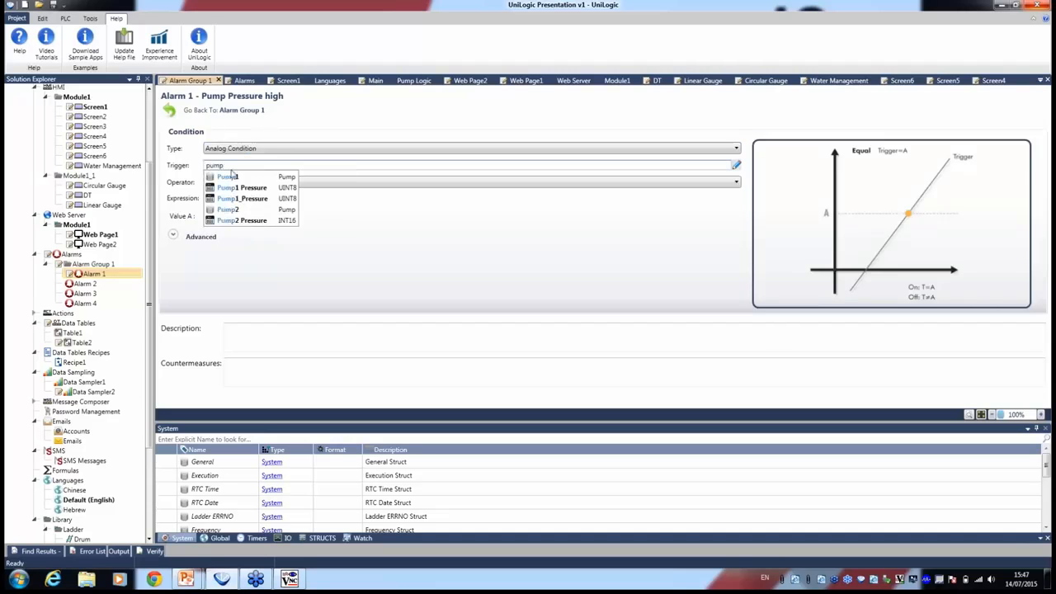
click(230, 176)
text(.)
key(Return)
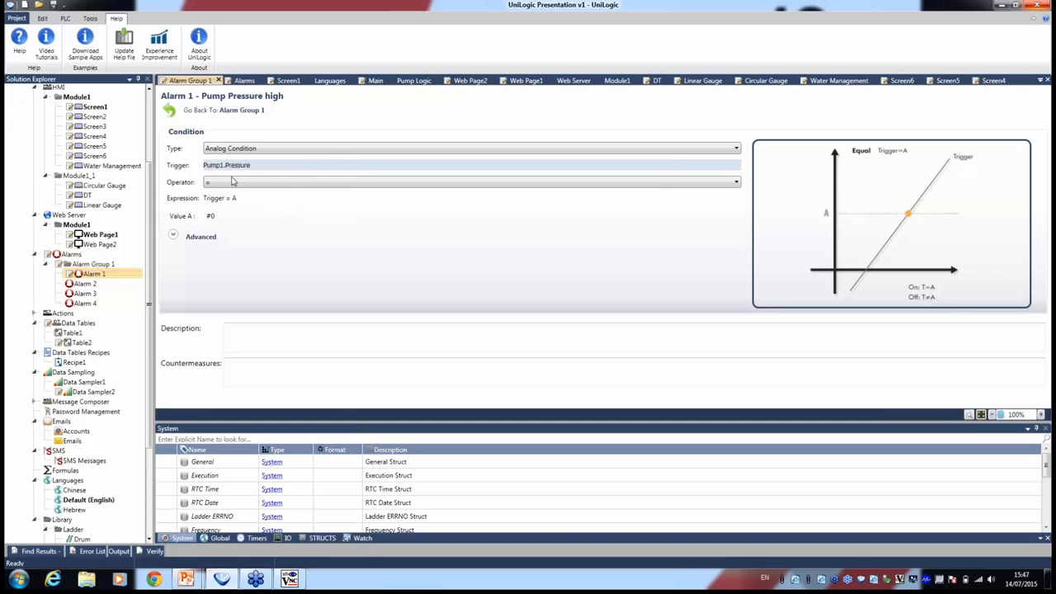
Set Alarm 1's condition operator to greater than (>) with Value A at 400.
click(231, 182)
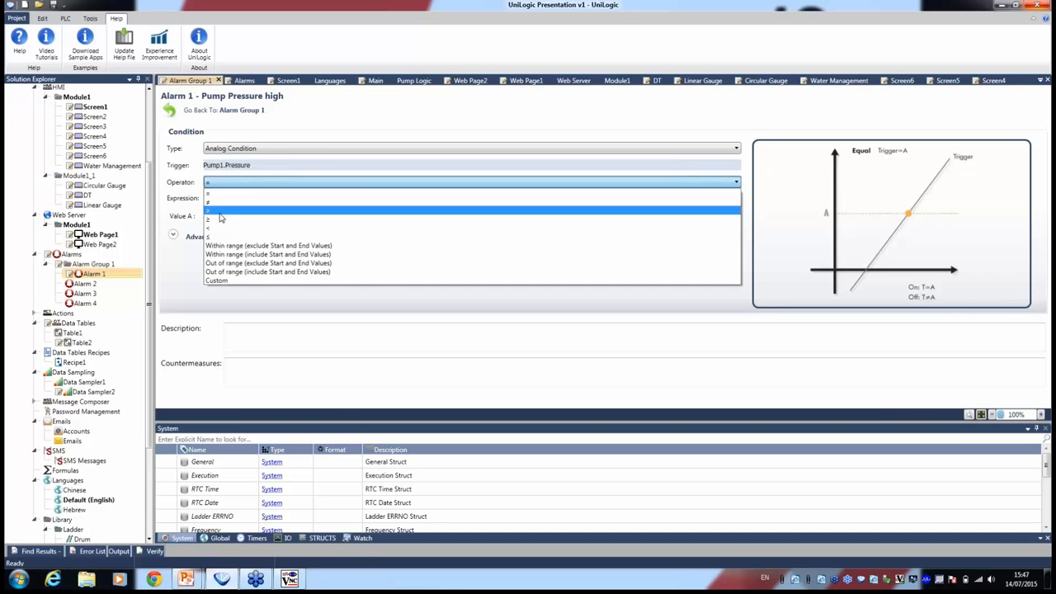
click(222, 210)
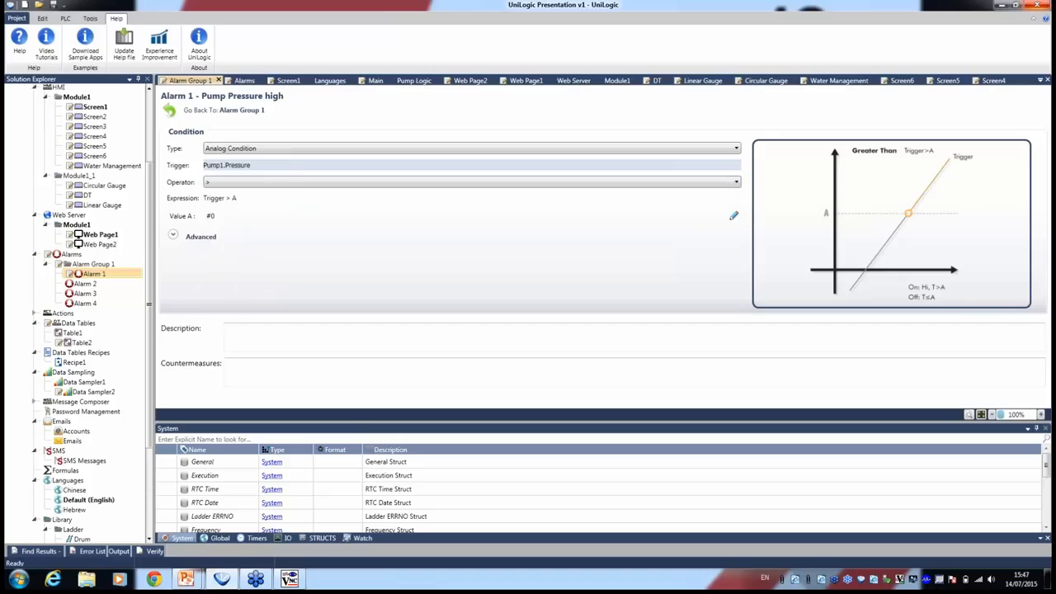
click(219, 215)
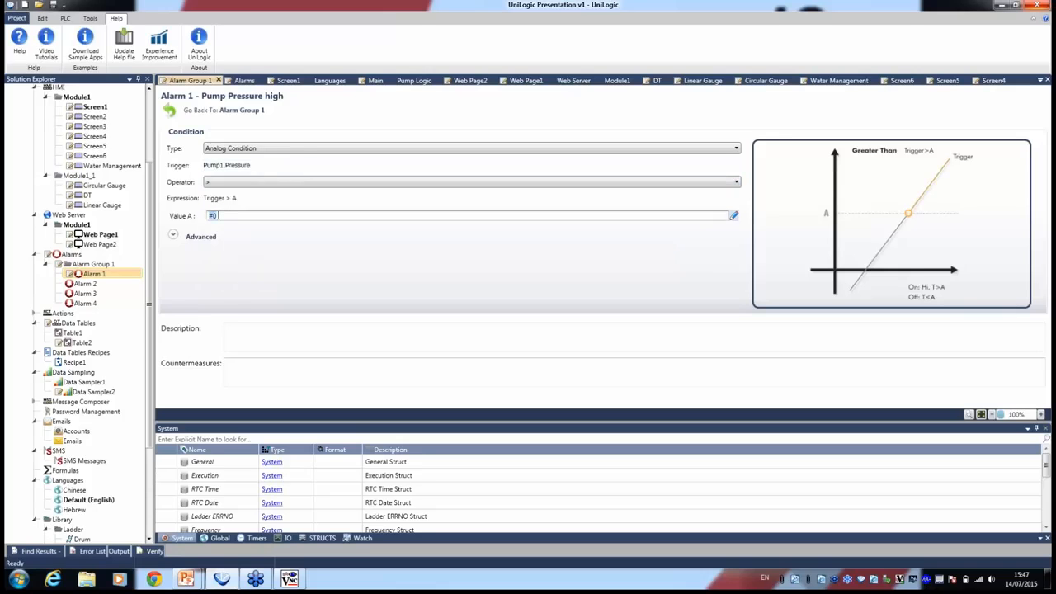
text(400)
key(Return)
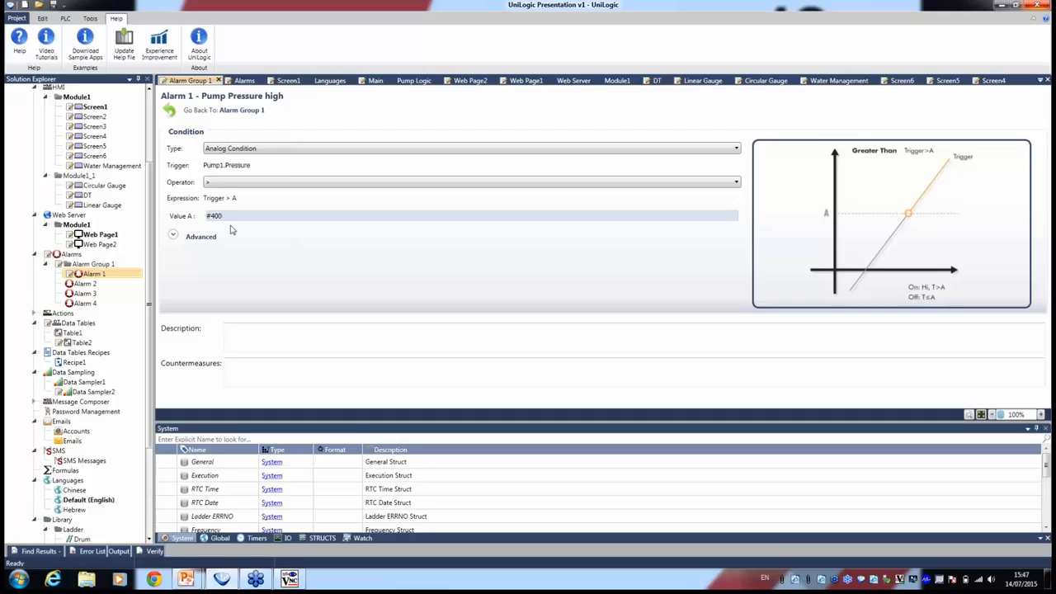
Review Alarm 1's description and countermeasures fields and expand its advanced delay and deadband settings.
click(238, 334)
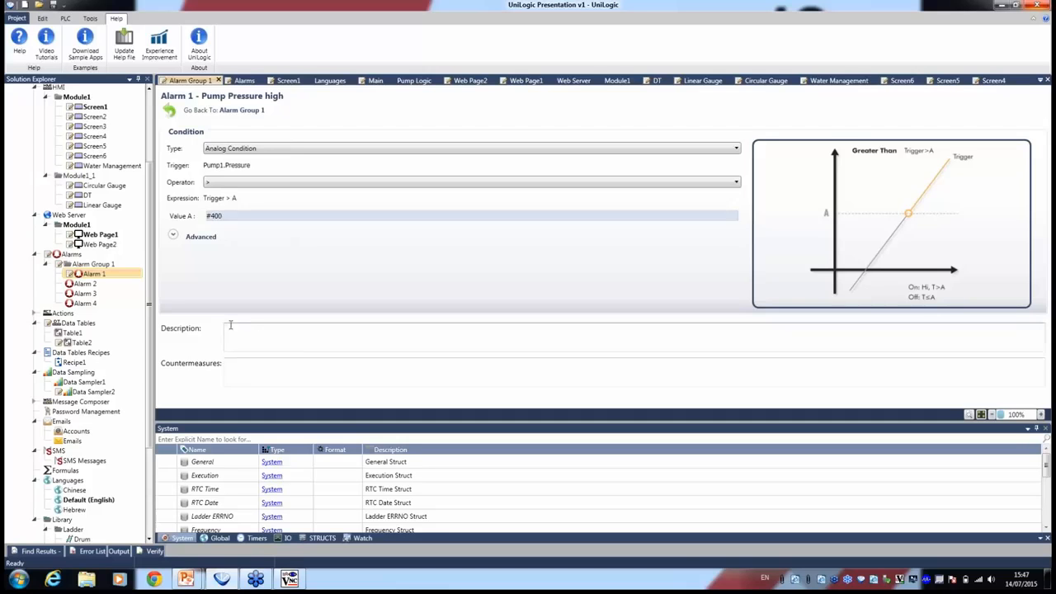
click(265, 369)
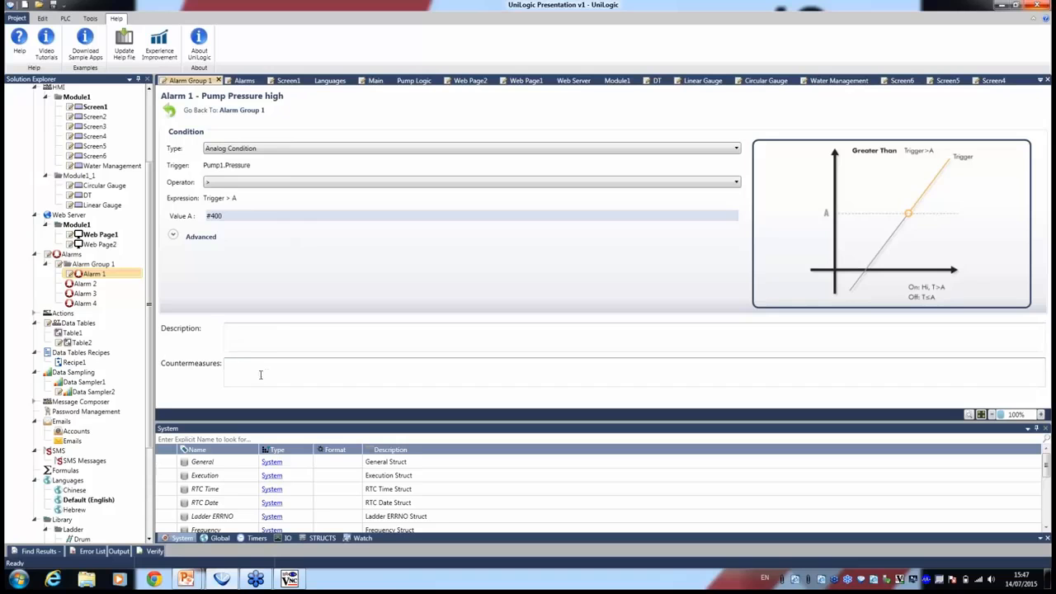
click(174, 236)
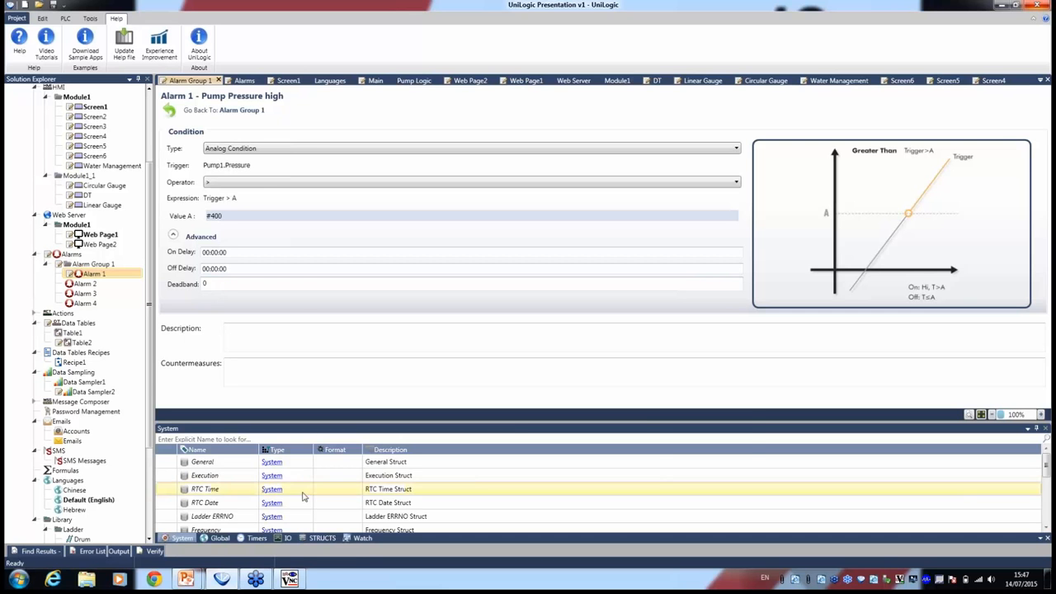
Switch to TightVNC Viewer and go past the intro to the panel's Water Management screen.
click(294, 581)
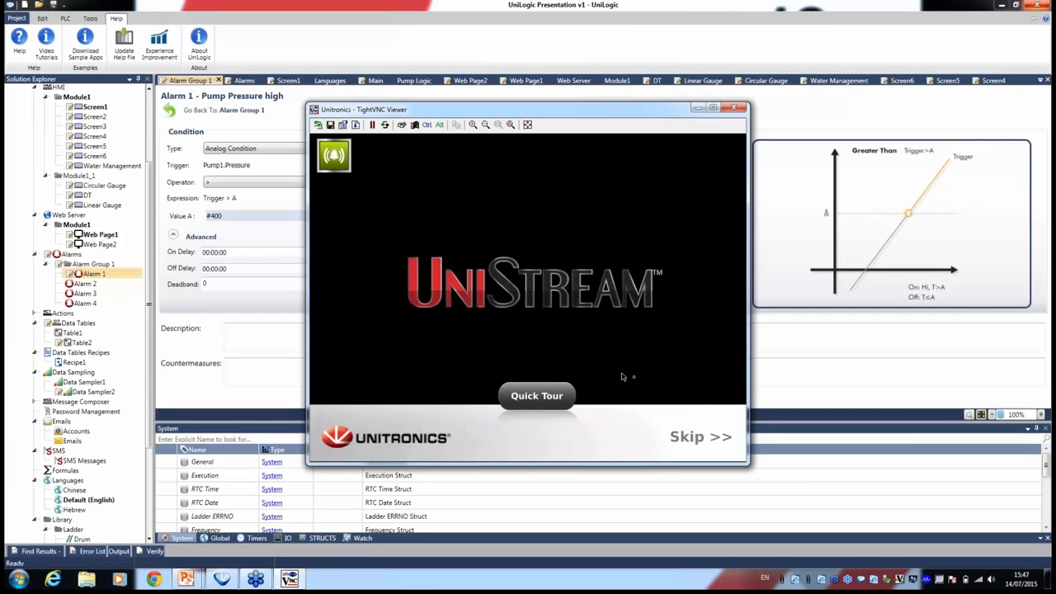
click(697, 438)
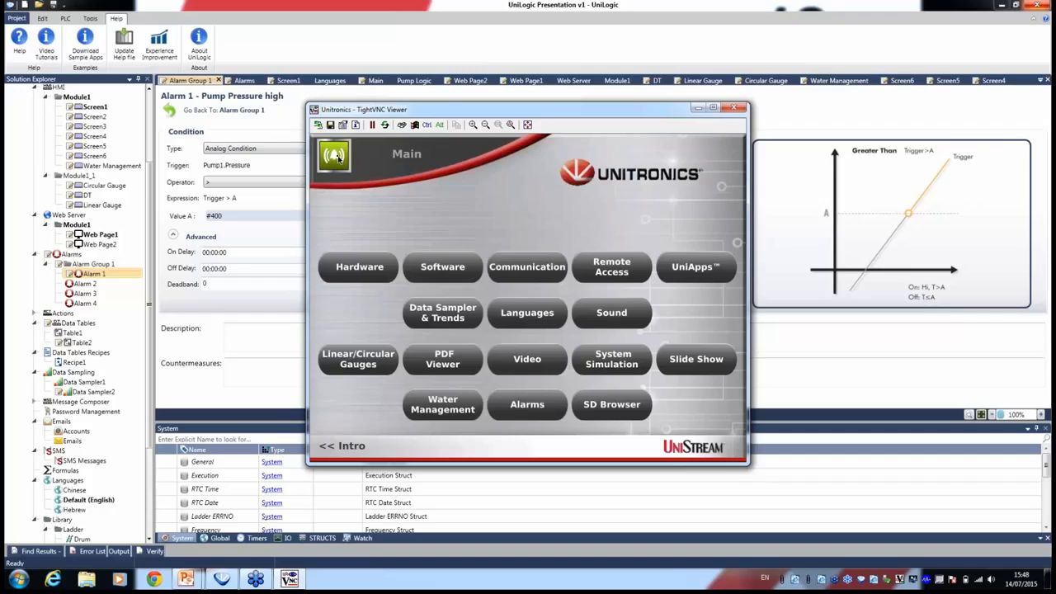
click(454, 404)
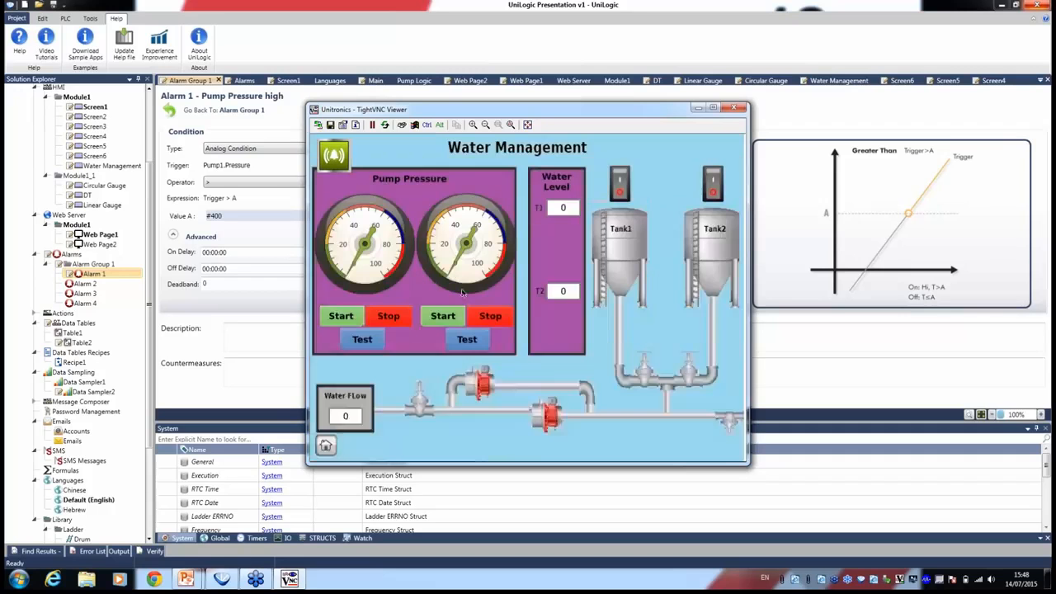
Start both pumps on the Water Management screen to trigger the pressure alarms, and stop them.
click(448, 317)
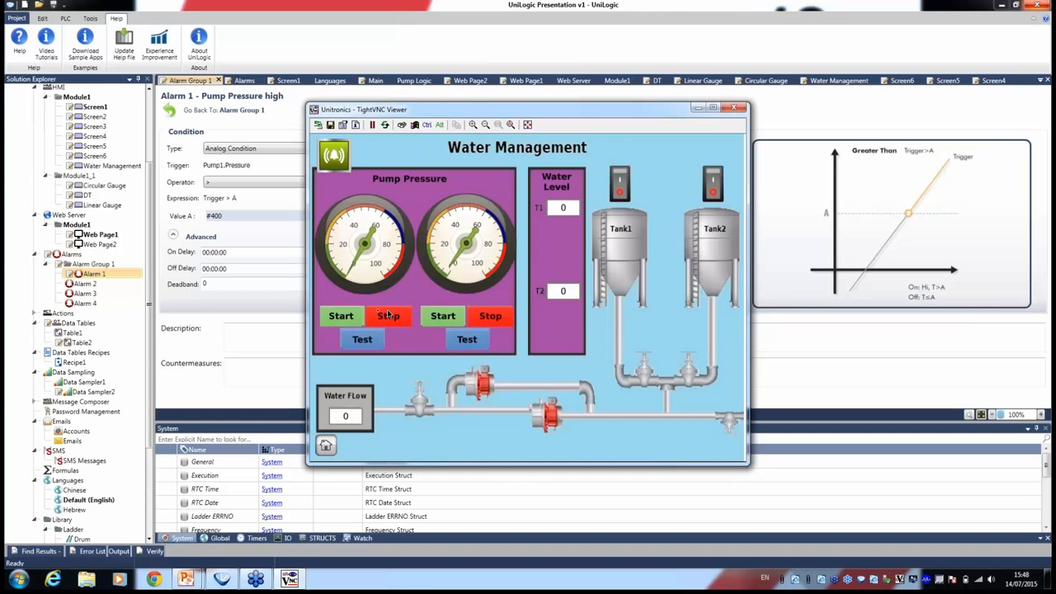
click(343, 318)
click(529, 329)
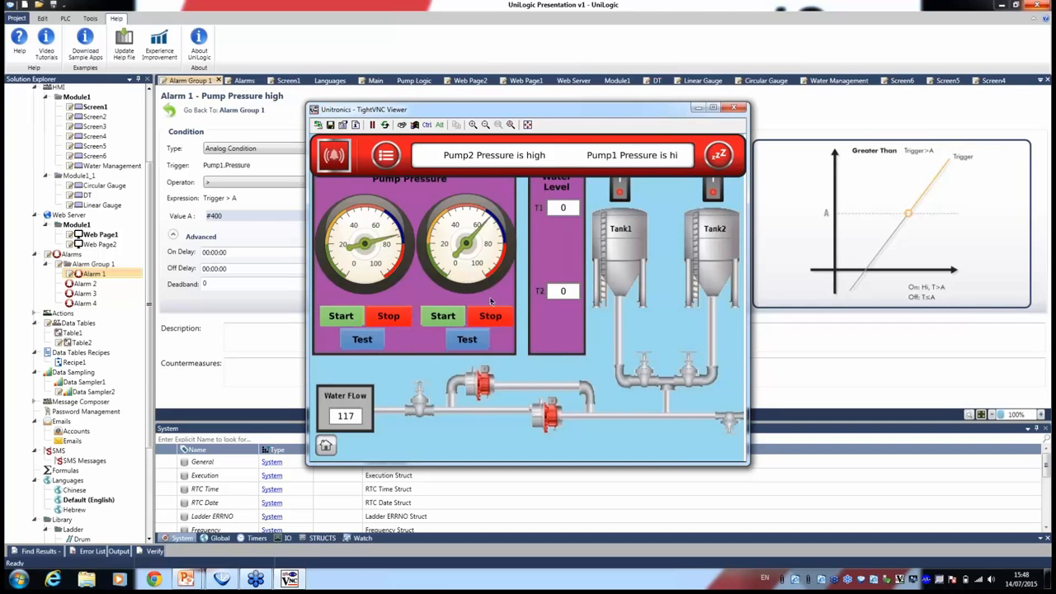
click(402, 320)
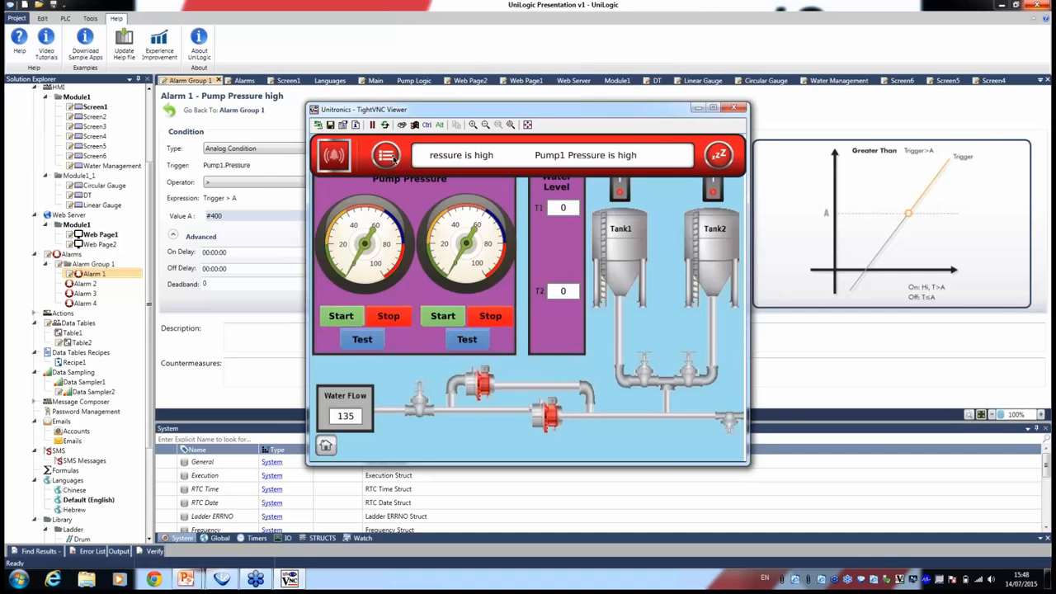
Open the Alarm Summary and acknowledge the topmost Pump2 pressure alarm from its information window.
click(393, 157)
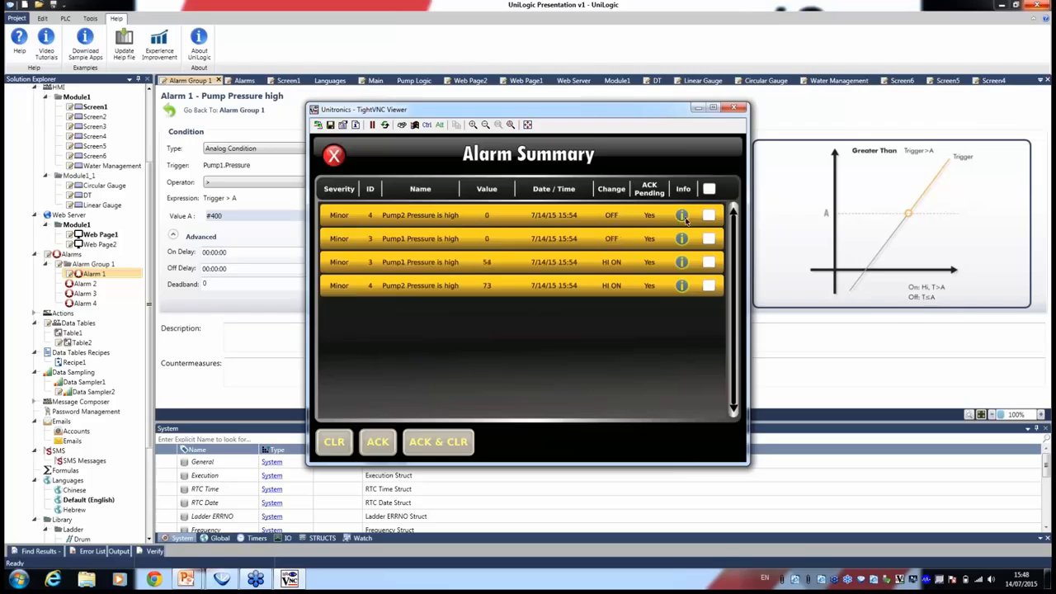
click(683, 216)
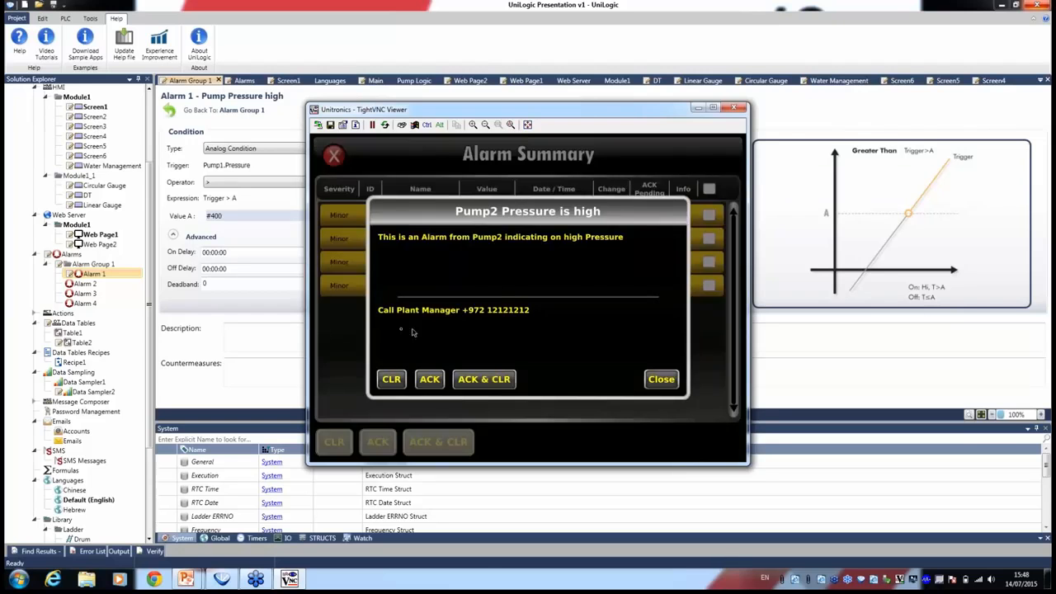
click(430, 381)
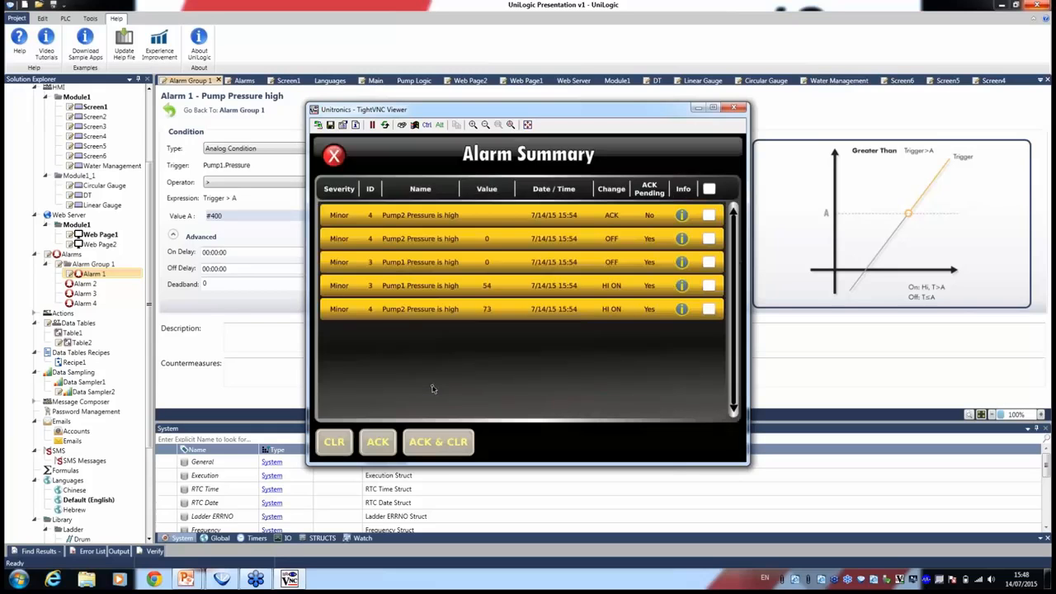
Acknowledge and clear all alarms in the Alarm Summary, and return to the Water Management screen.
click(708, 215)
click(711, 188)
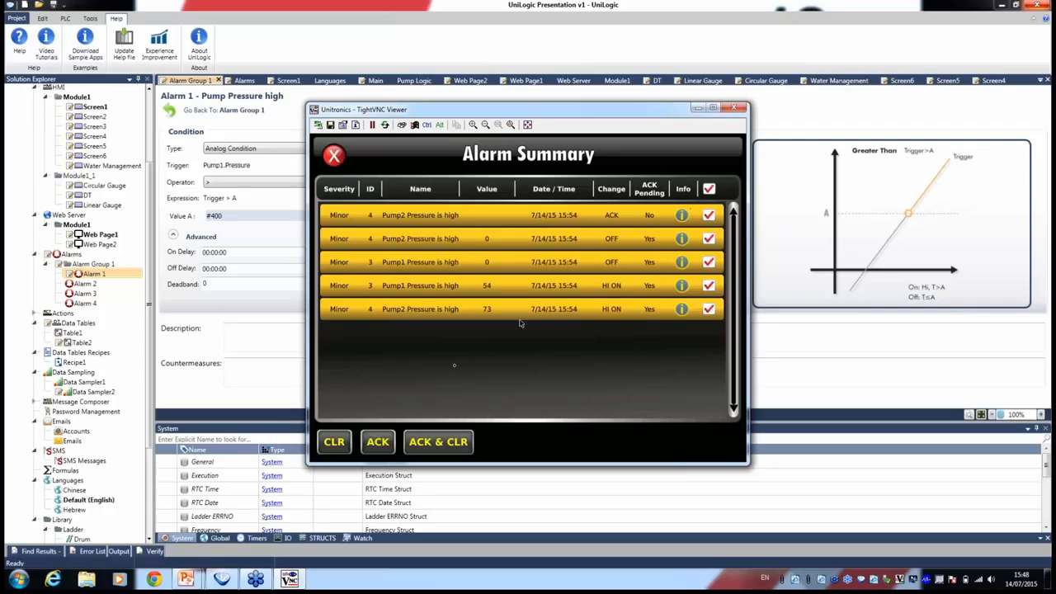
click(377, 447)
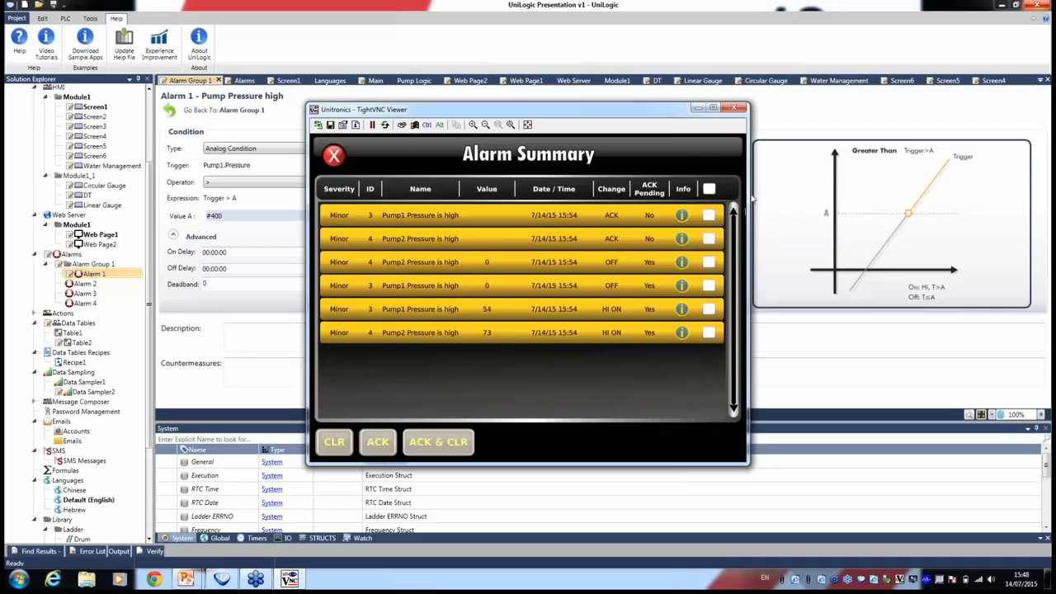
click(709, 189)
click(335, 445)
click(341, 163)
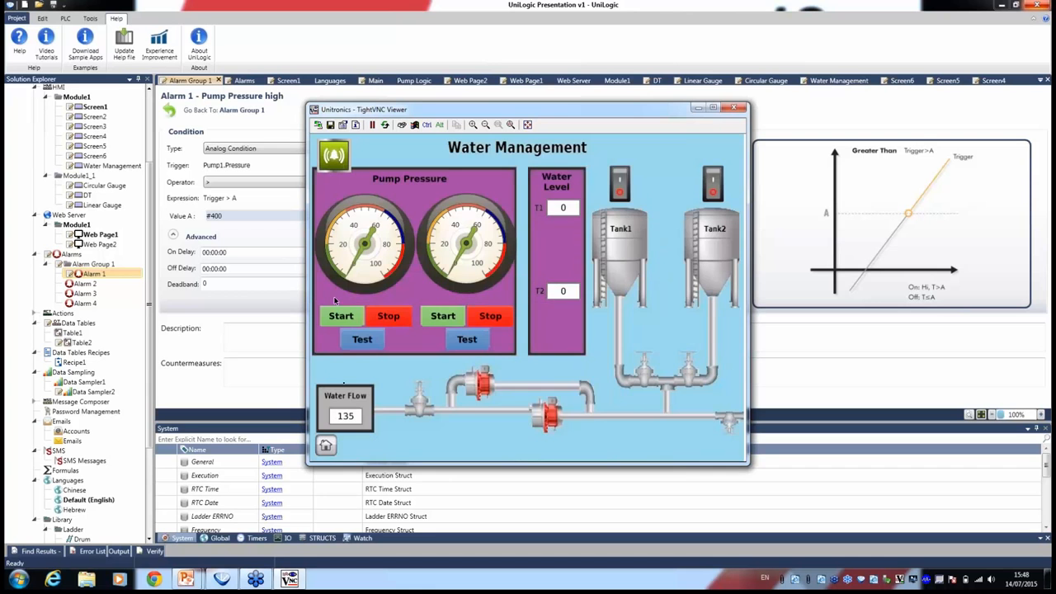
Open the panel's Alarms screen and view the disable and shelve options of the Tank1 water level alarm.
click(326, 445)
click(618, 415)
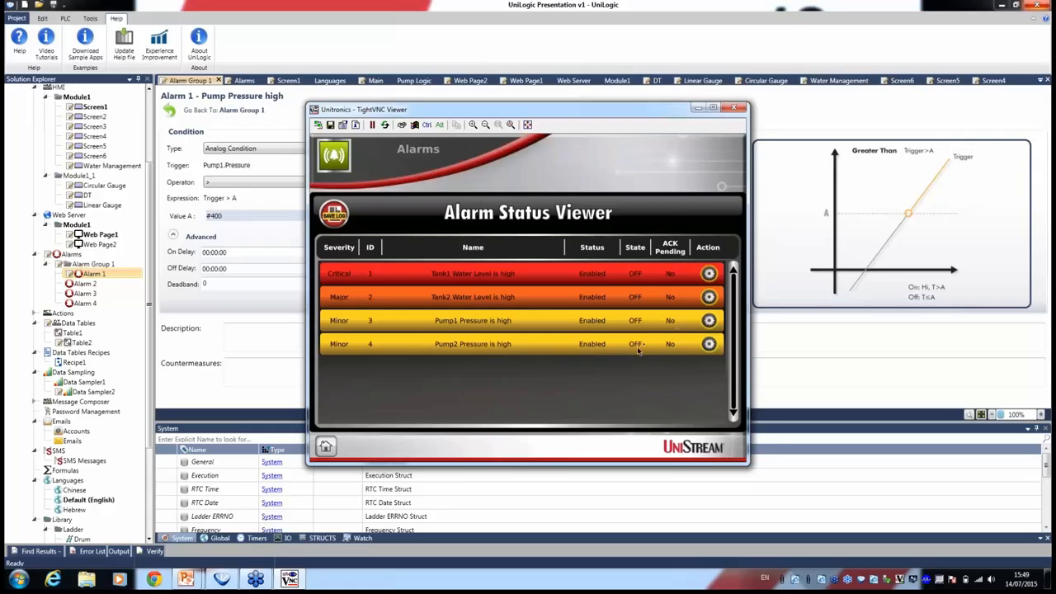
click(709, 274)
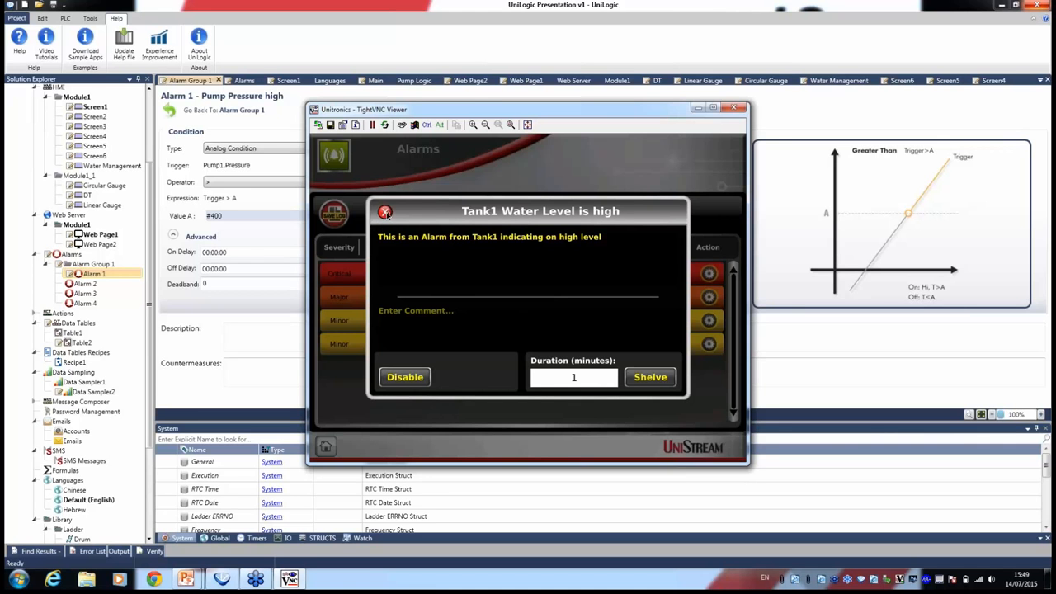
click(384, 212)
Minimize the remote viewer, switch to the PowerPoint slide show and advance past the Built-in Alarms slide.
click(695, 110)
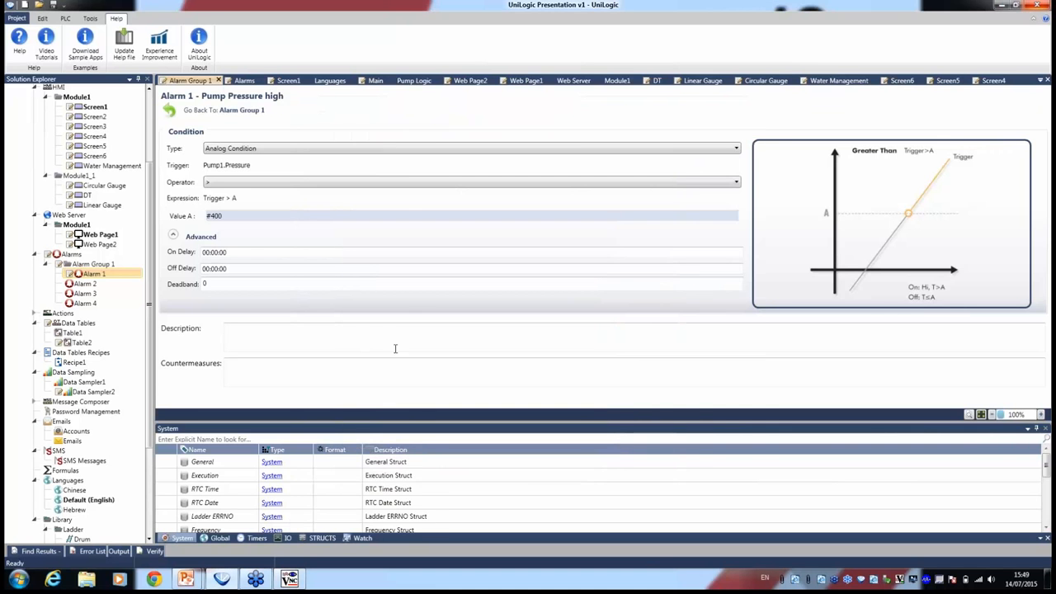
click(186, 578)
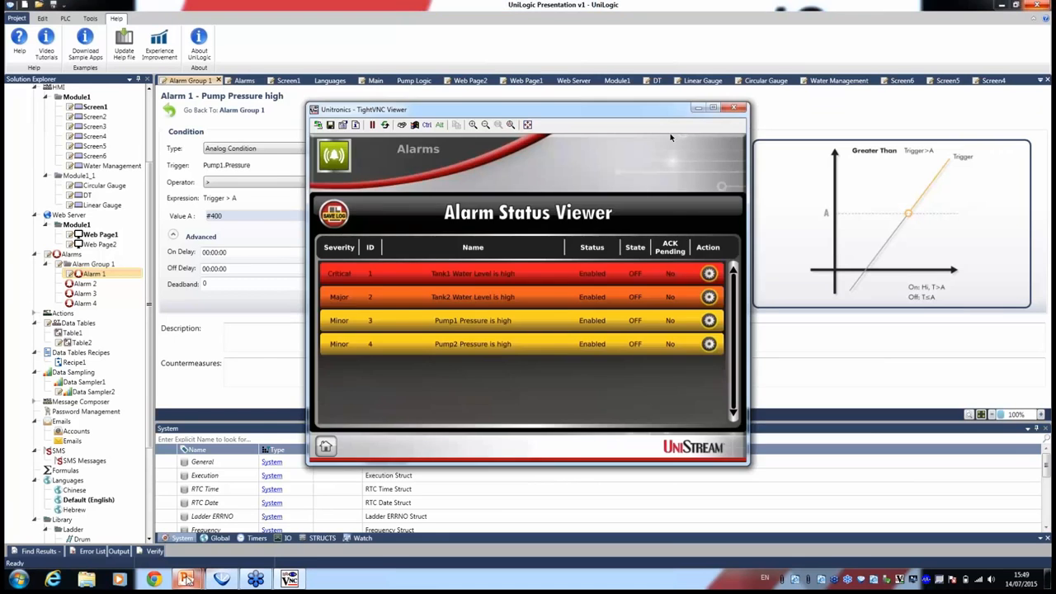
click(698, 108)
mouse_move(204, 567)
click(246, 521)
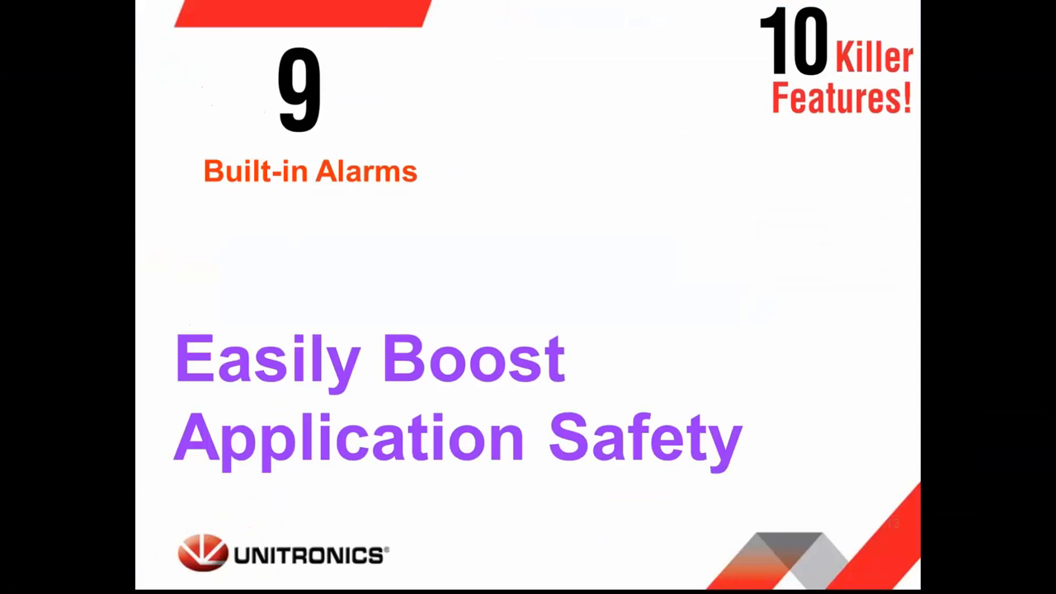
key(Right)
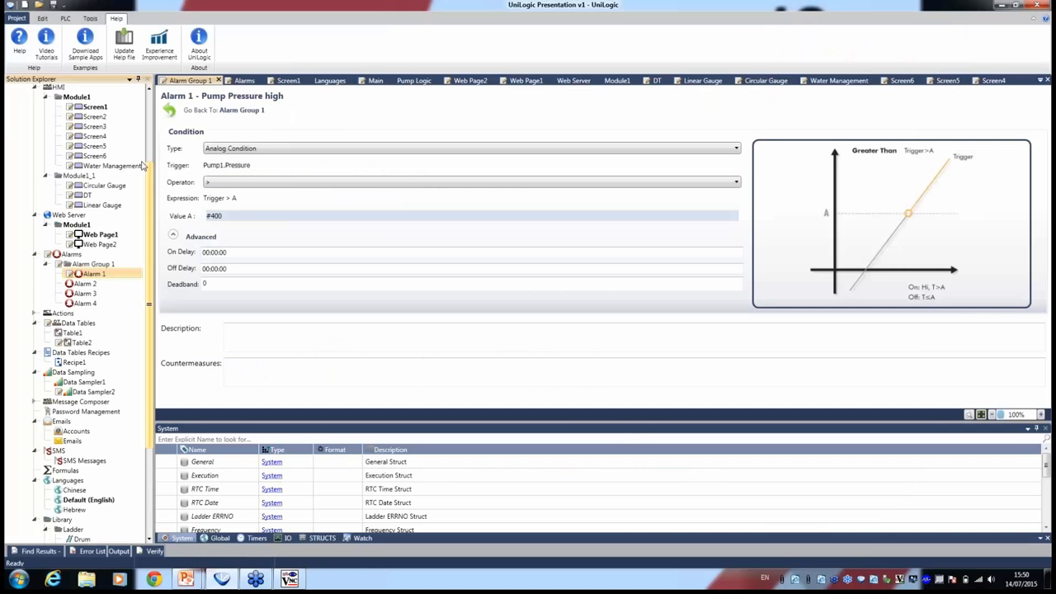
Open Remote Slave1 of the MODBUS master under the project's PLC communication protocols.
scroll(33, 122, up, 5)
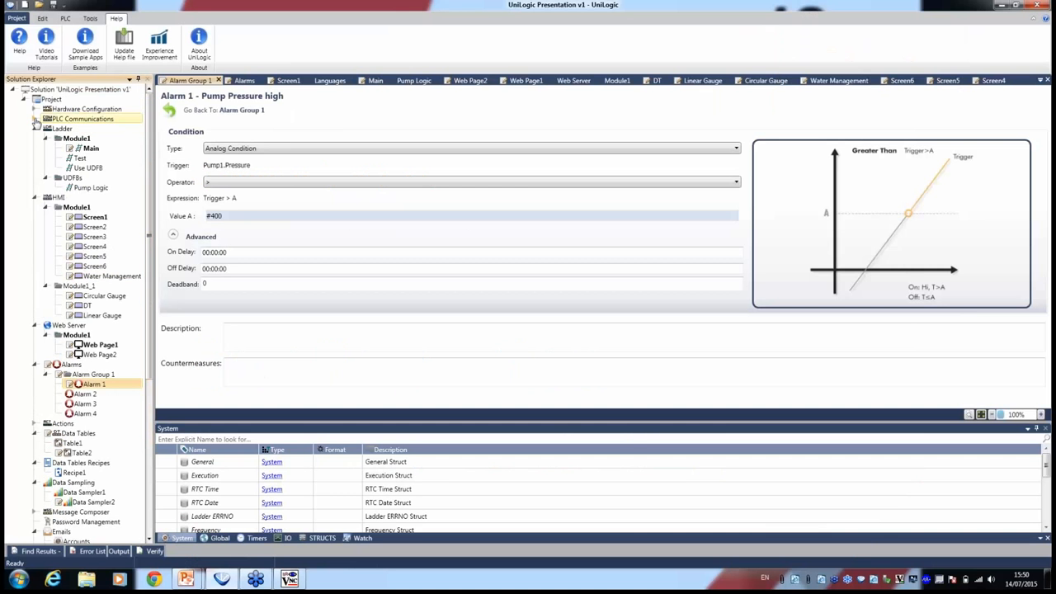
click(33, 119)
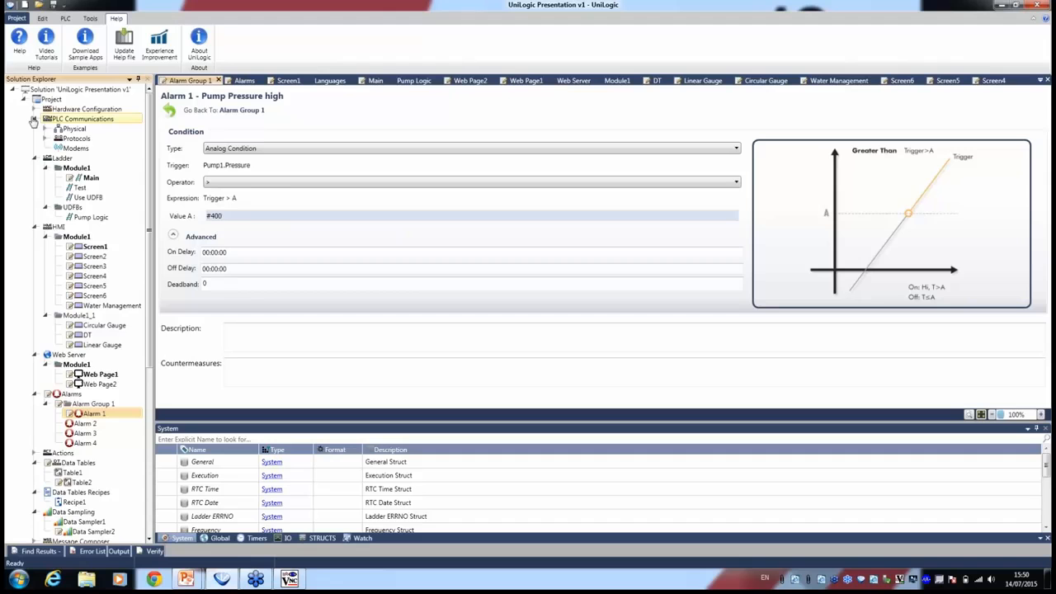
click(46, 140)
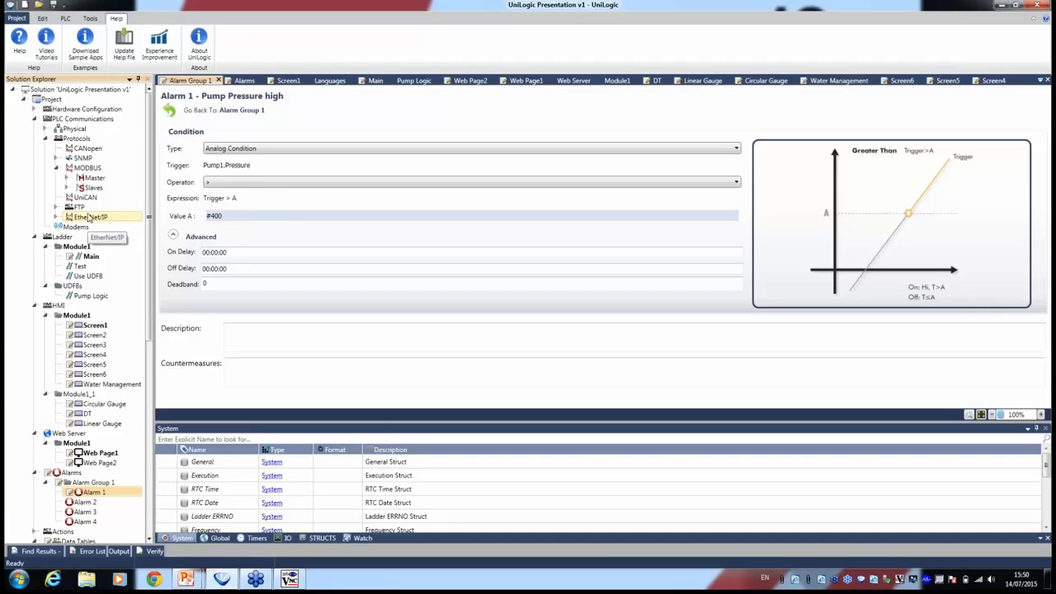
click(69, 179)
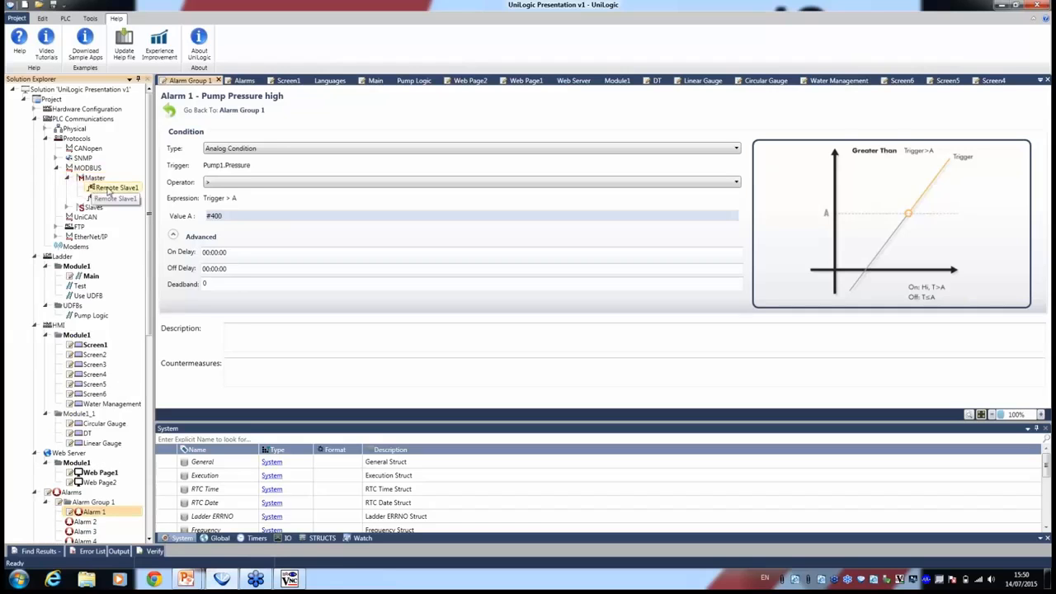
click(97, 189)
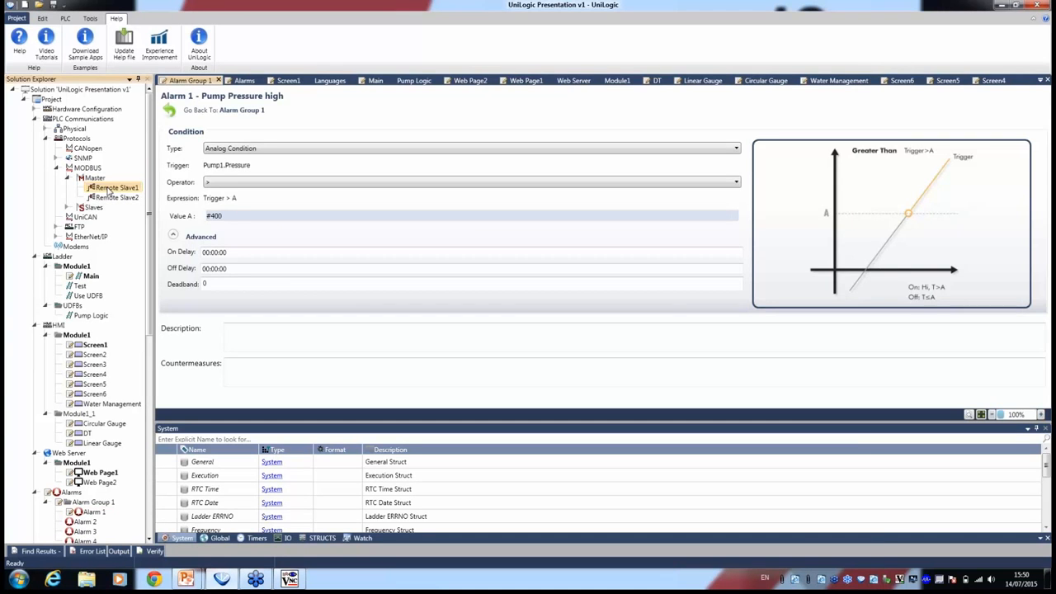
double_click(96, 189)
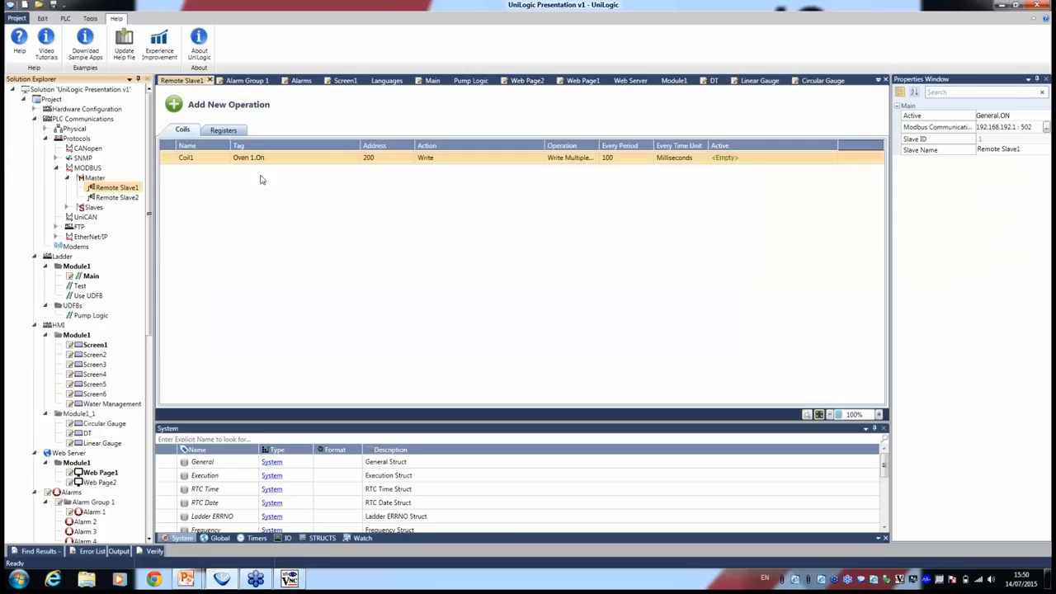
View the Modbus communication settings of Remote Slave1, including the available Com options, and close them unchanged.
click(1046, 128)
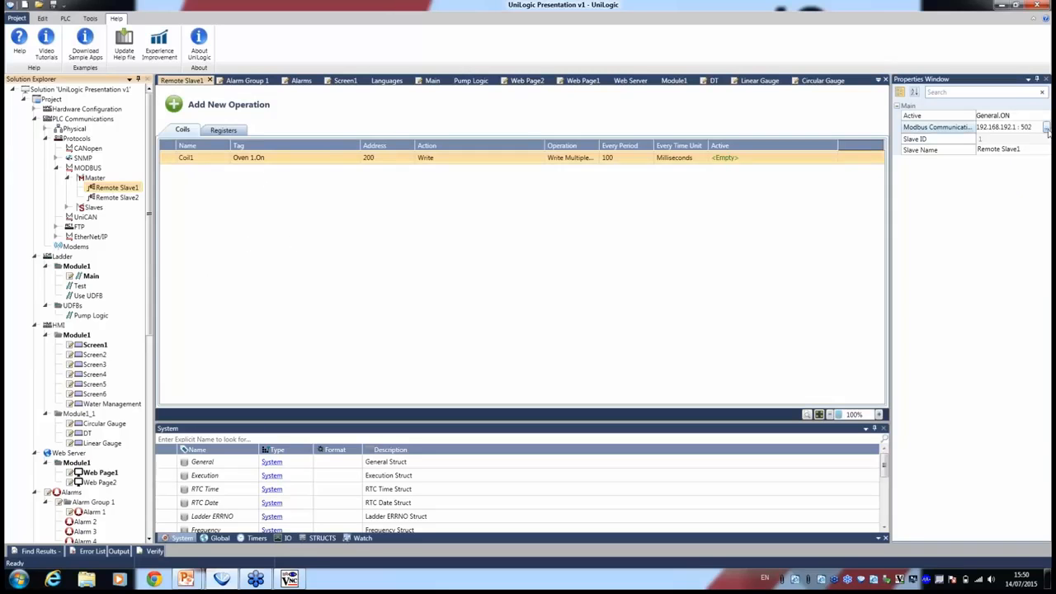
click(1046, 129)
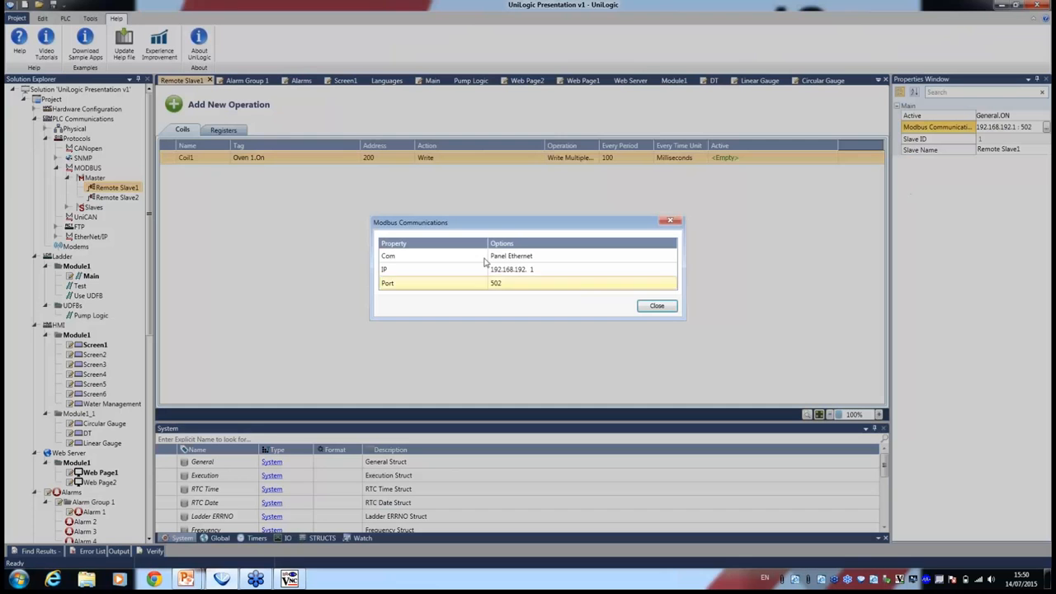
click(589, 255)
click(588, 255)
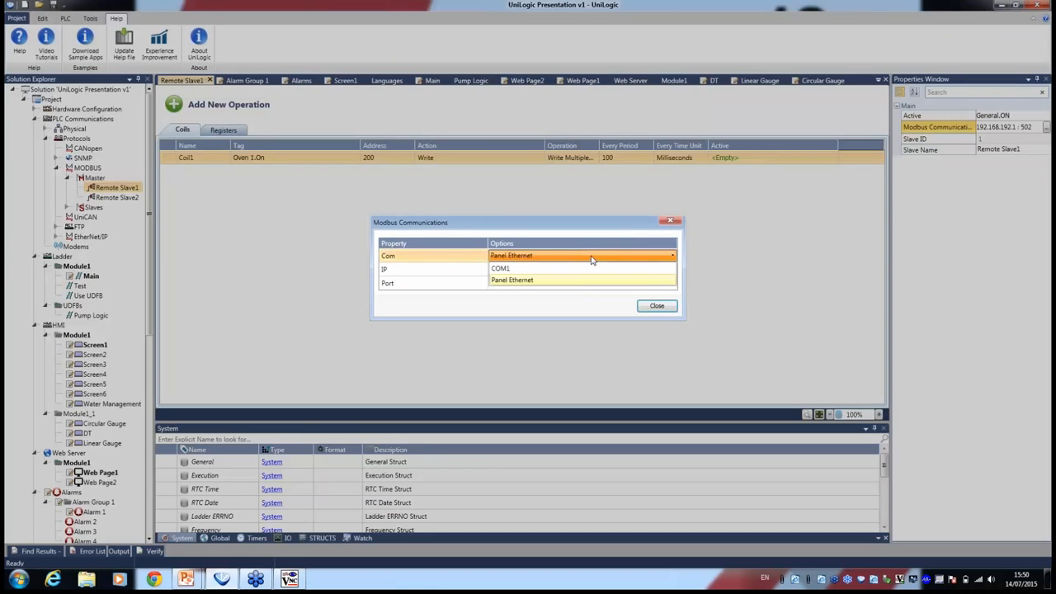
click(674, 223)
click(675, 223)
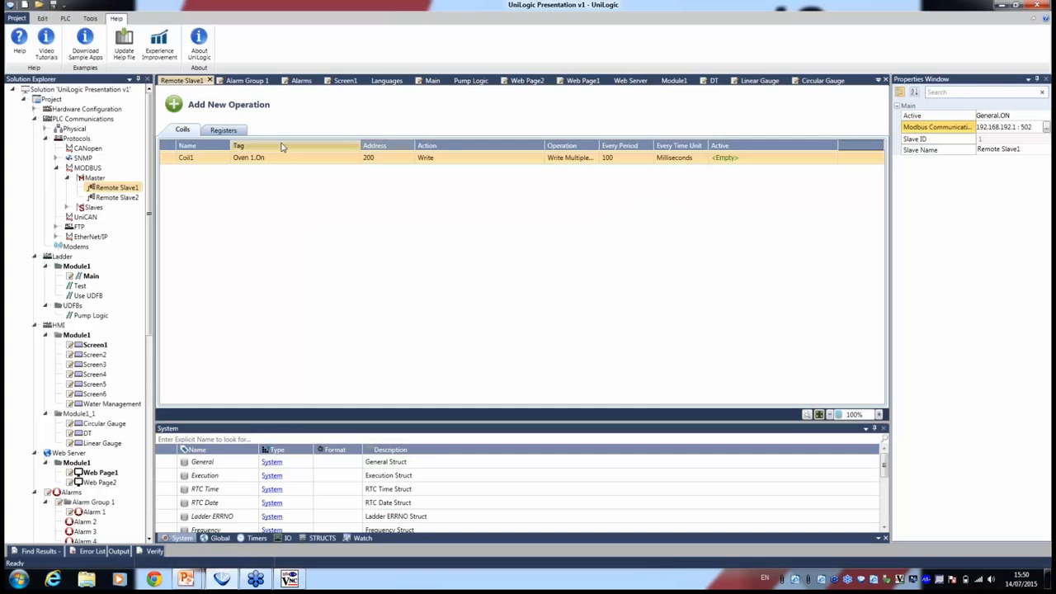
Add a register operation to Remote Slave1 and link it to the tag Oven 1.Current Temp.
click(224, 131)
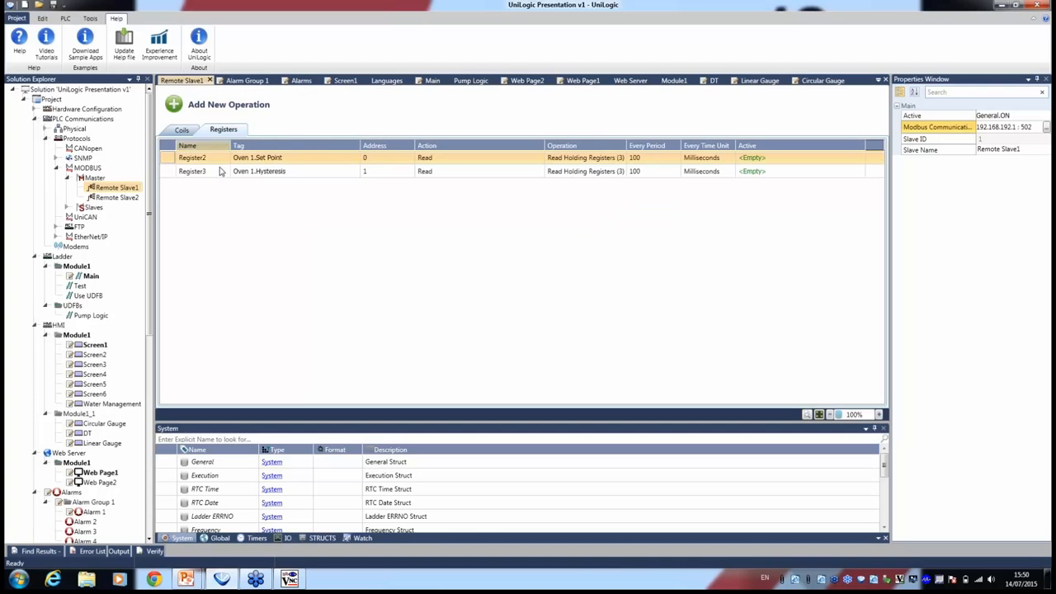
click(230, 107)
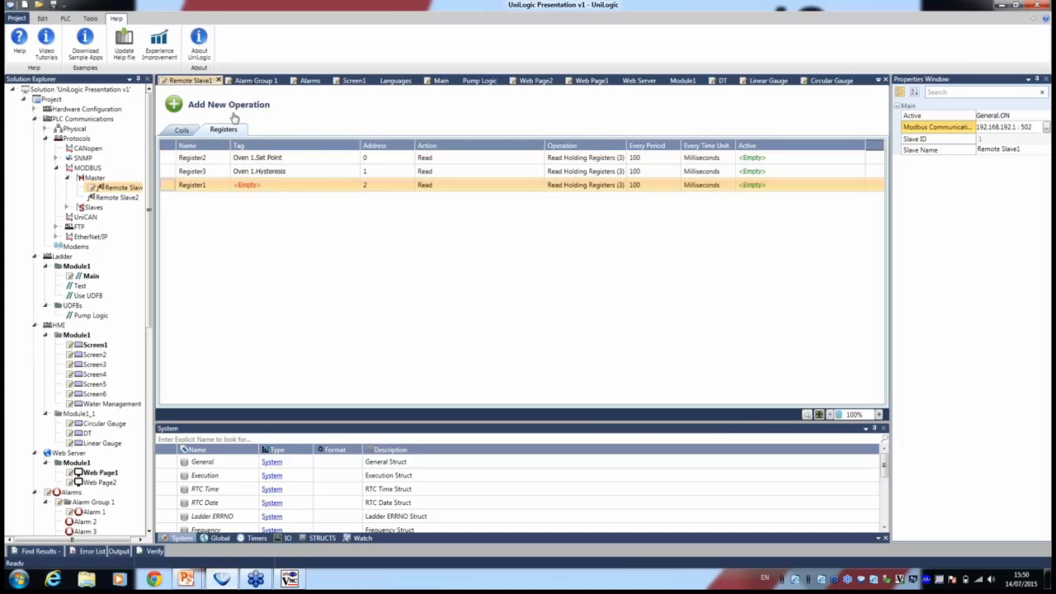
click(268, 185)
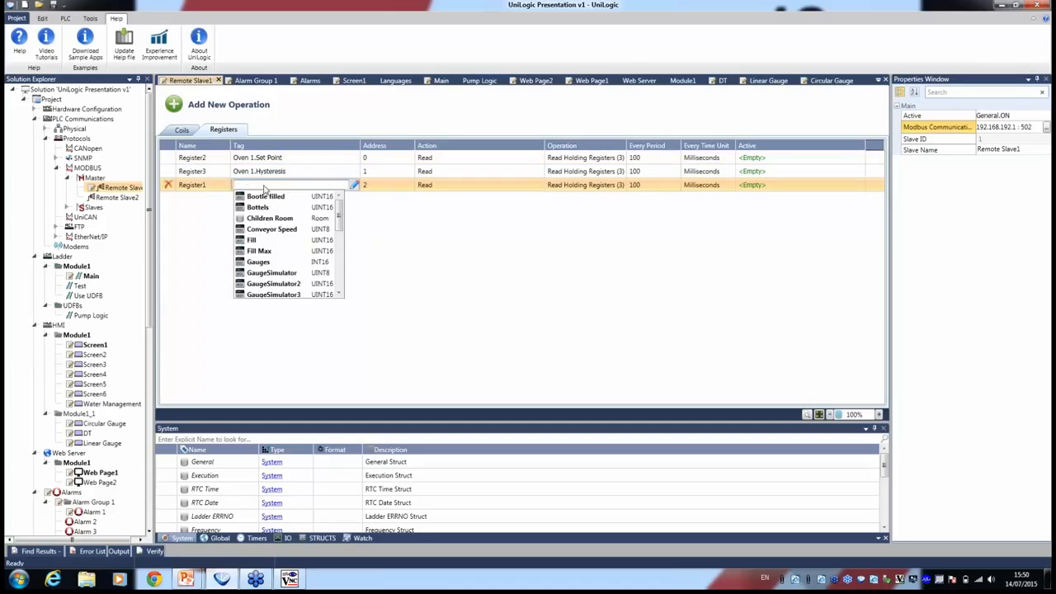
text(oven)
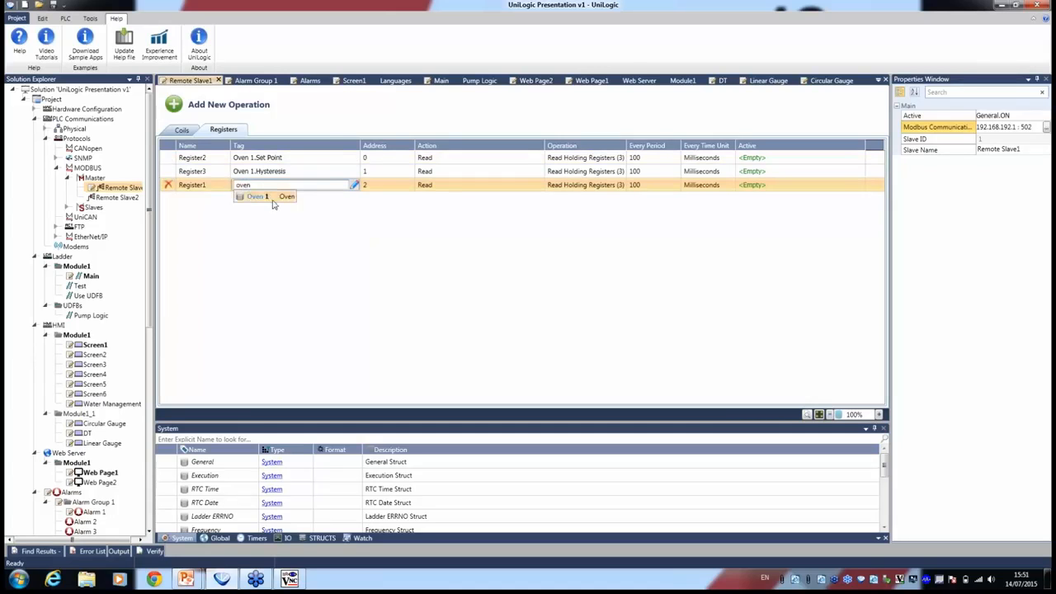
click(262, 197)
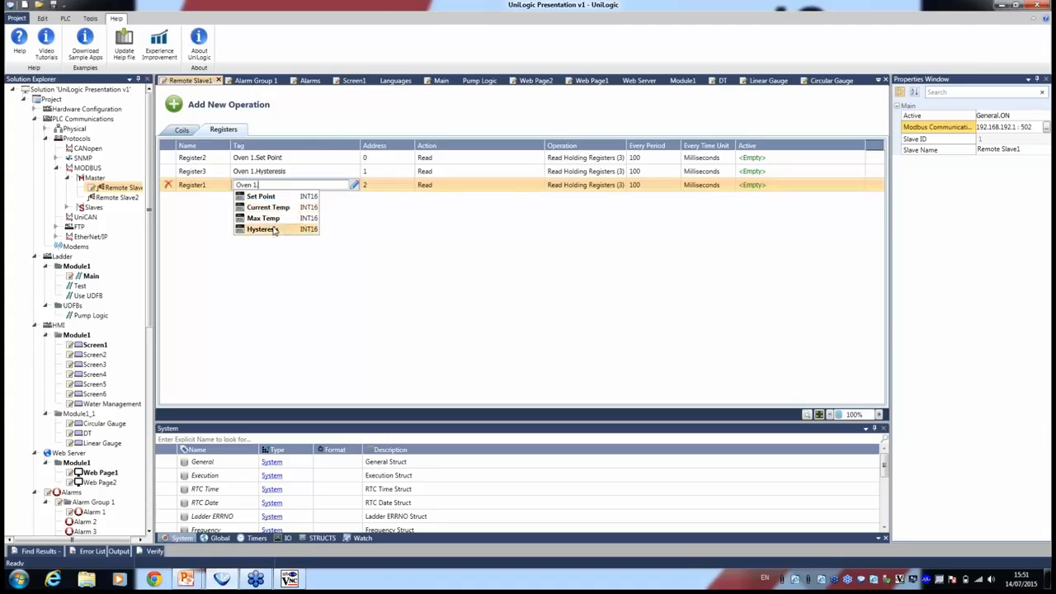
click(276, 207)
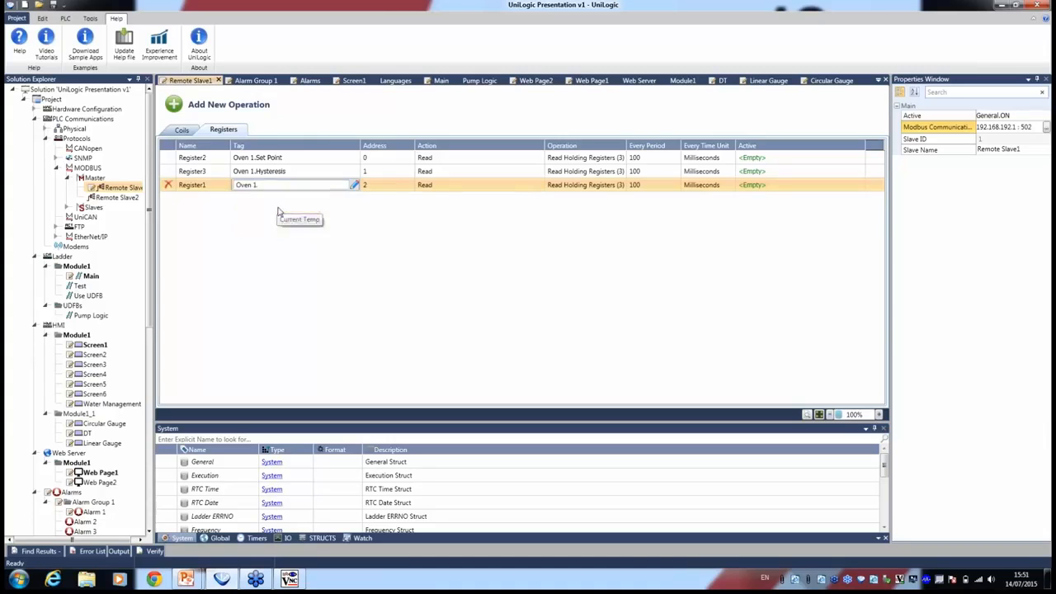
Set the new register operation's address to 300 with the Read action, and view its available operation types.
click(385, 186)
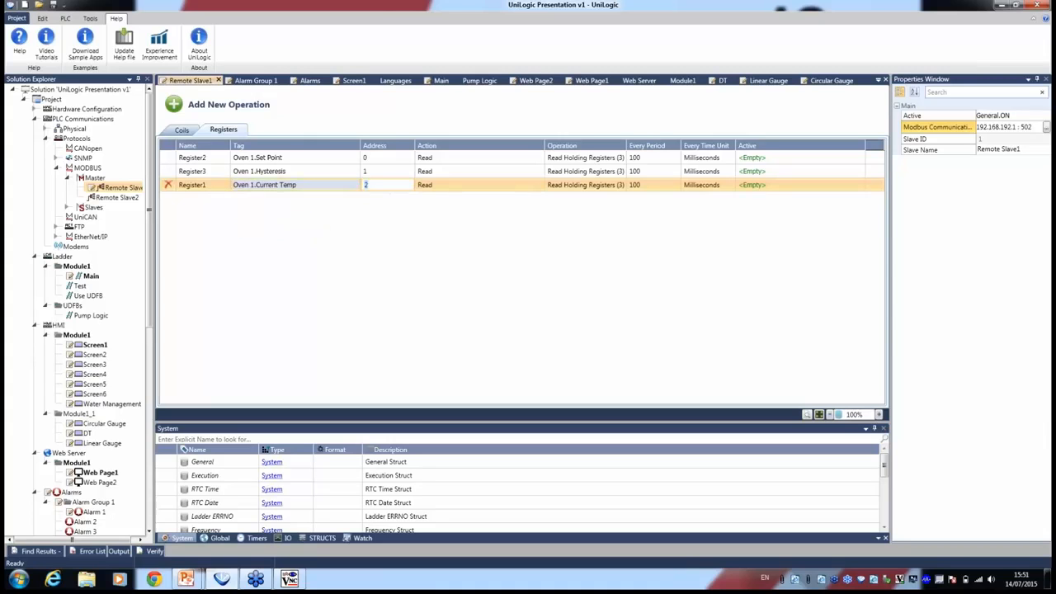
text(300)
click(442, 188)
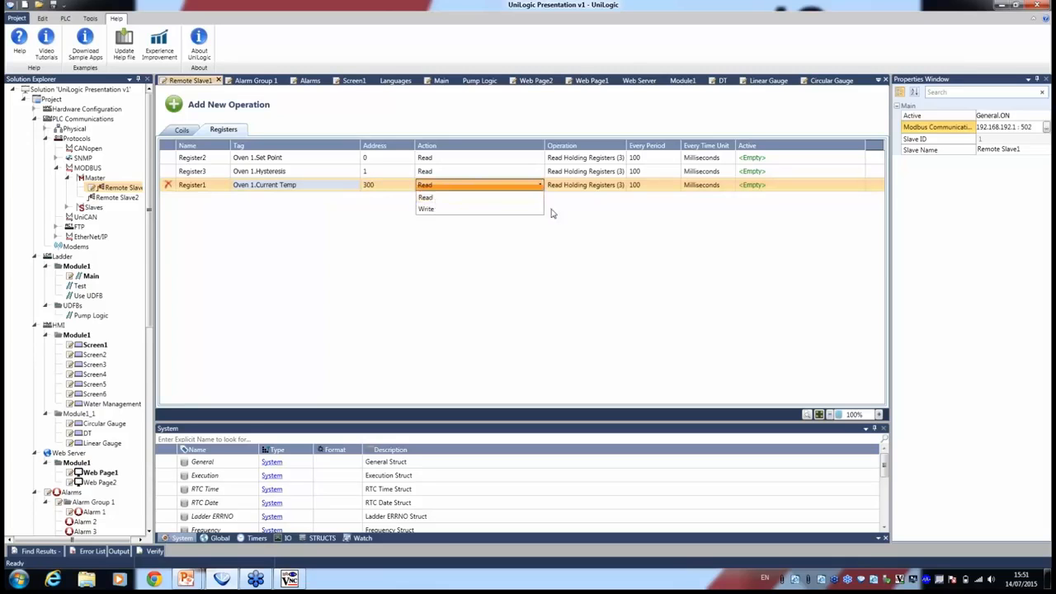
click(437, 198)
click(612, 187)
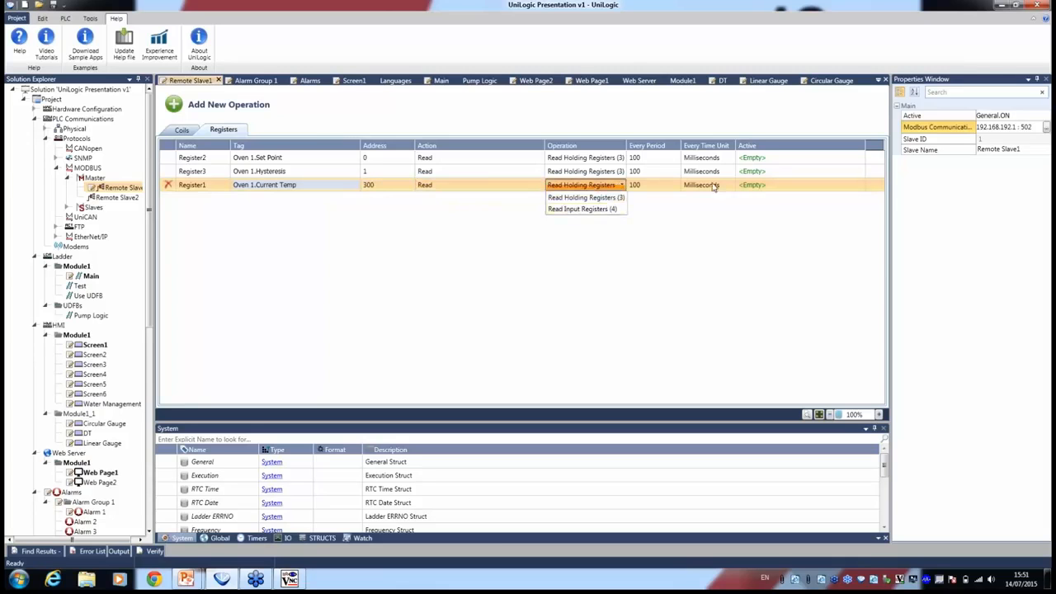
click(773, 216)
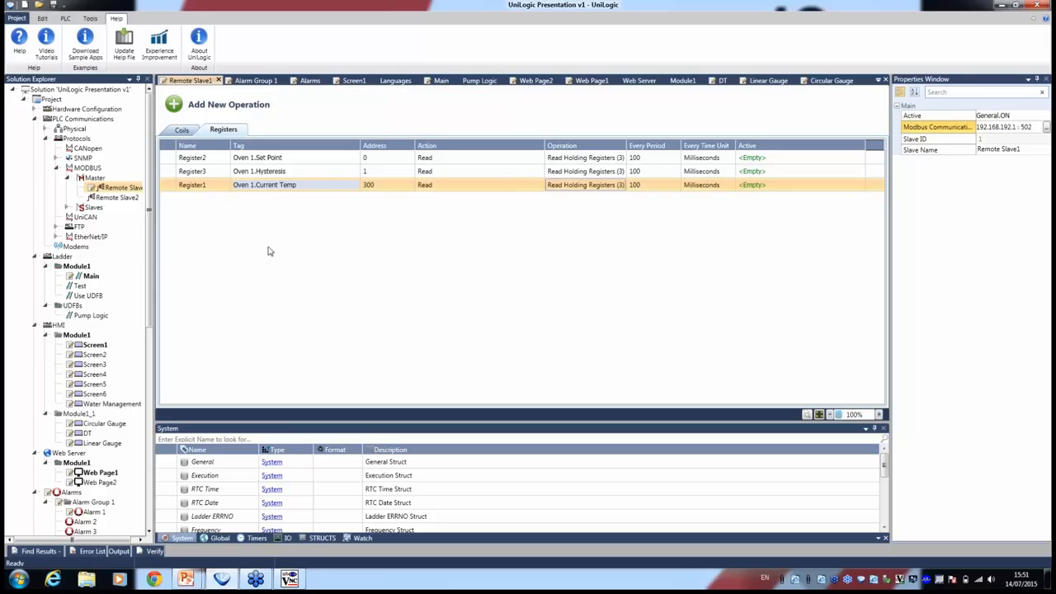
Open the Scanner under the EtherNet/IP protocol and add six scanner nodes.
click(56, 238)
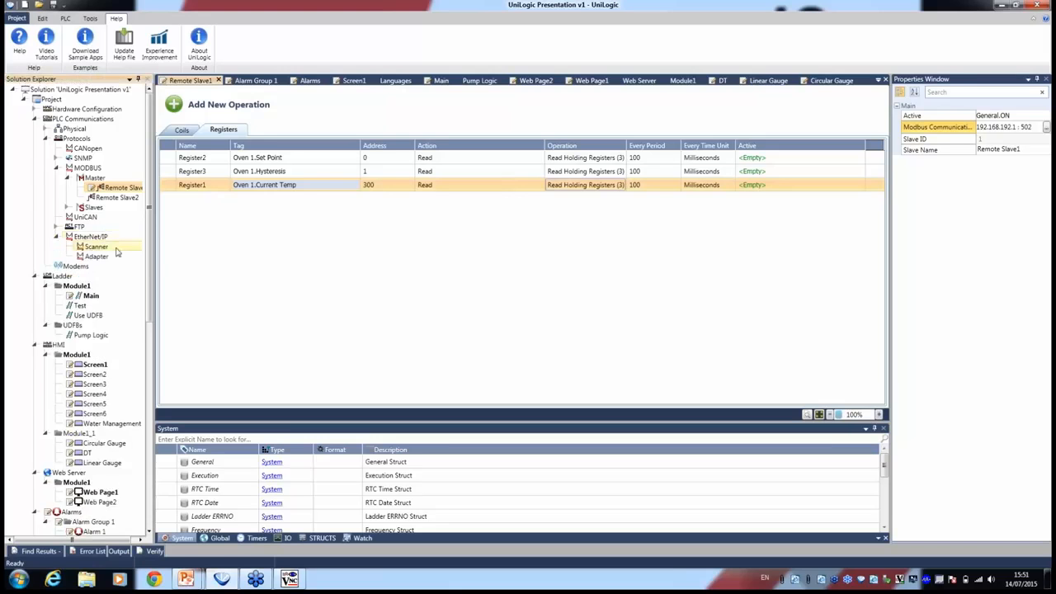
click(96, 247)
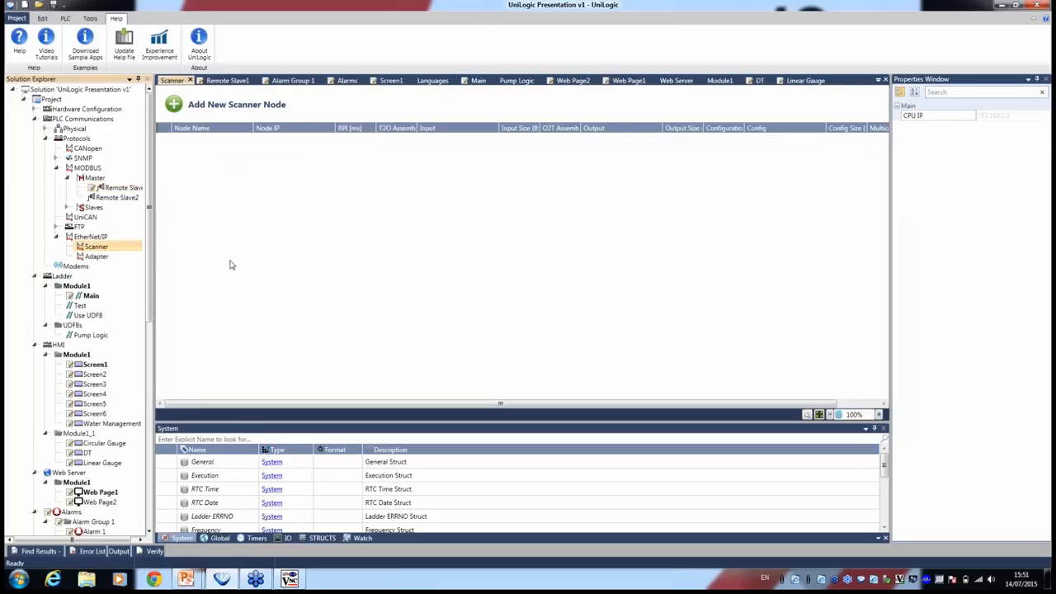
click(229, 108)
click(229, 108)
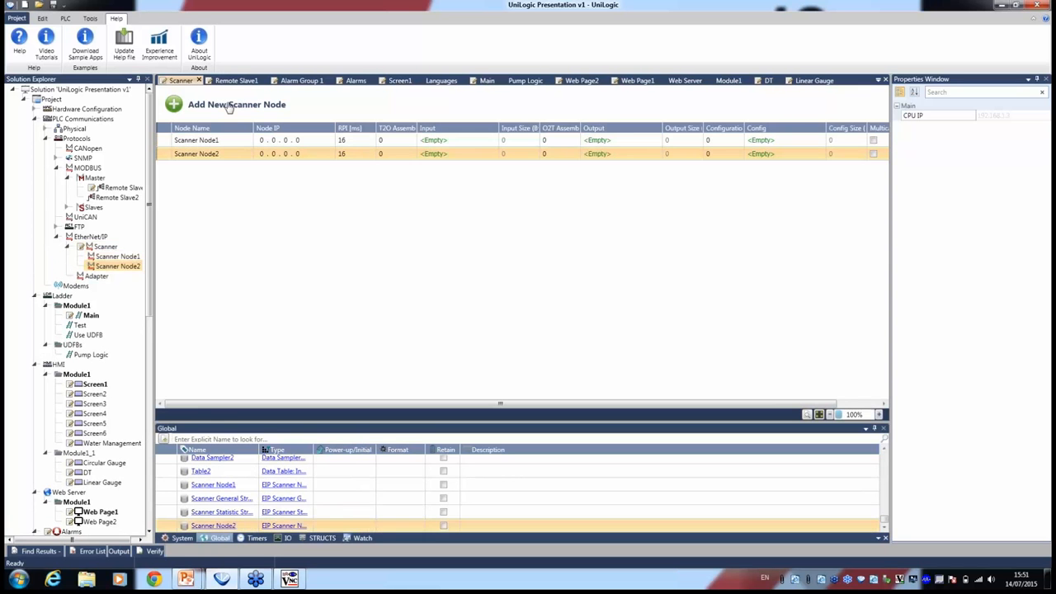
click(229, 108)
click(230, 108)
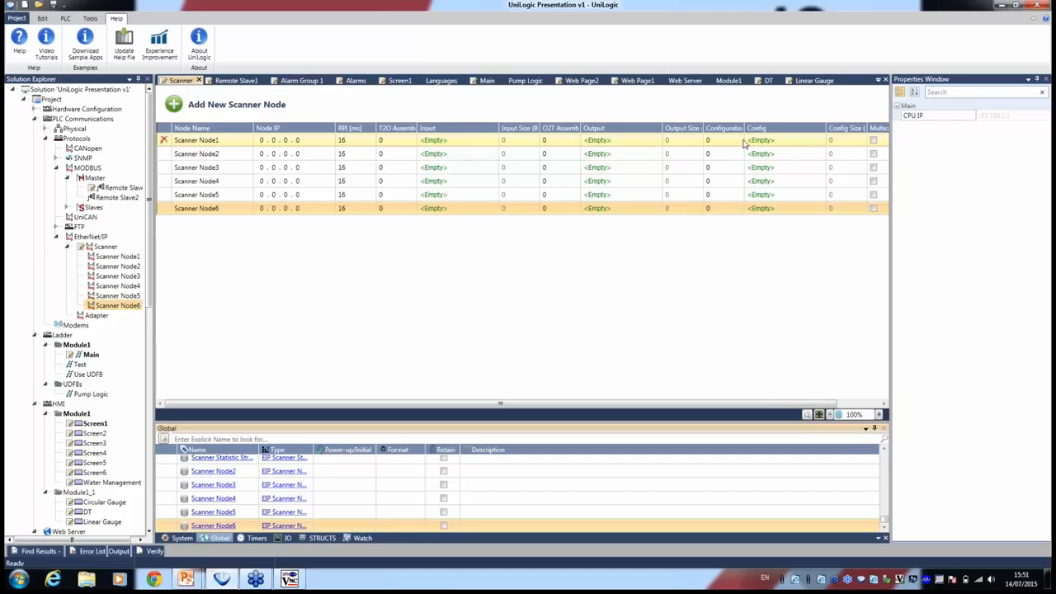
View the tags available as input for Scanner Node1 and close the list without choosing one.
click(492, 140)
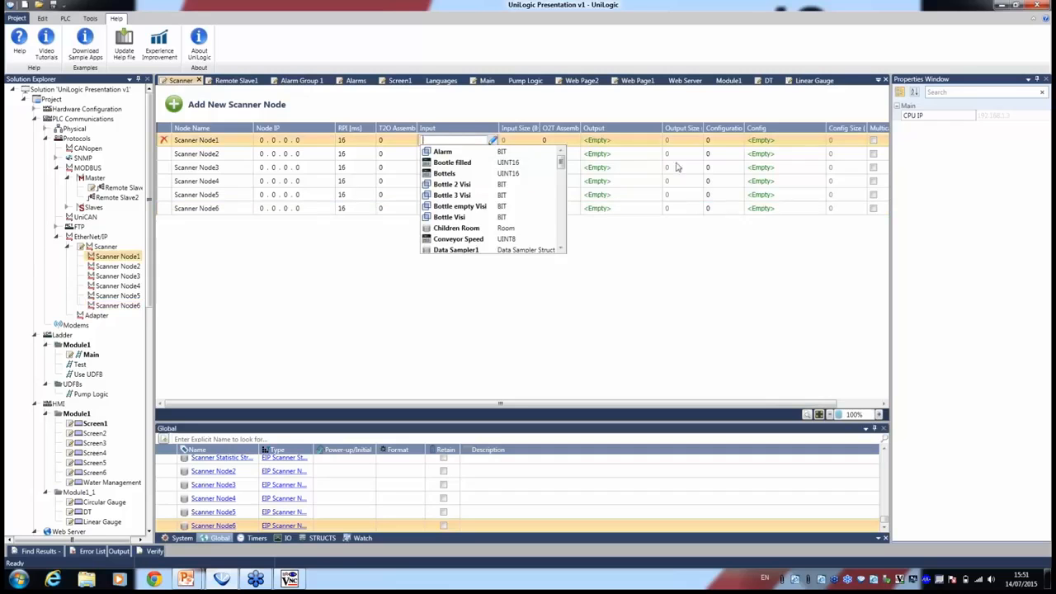
click(618, 208)
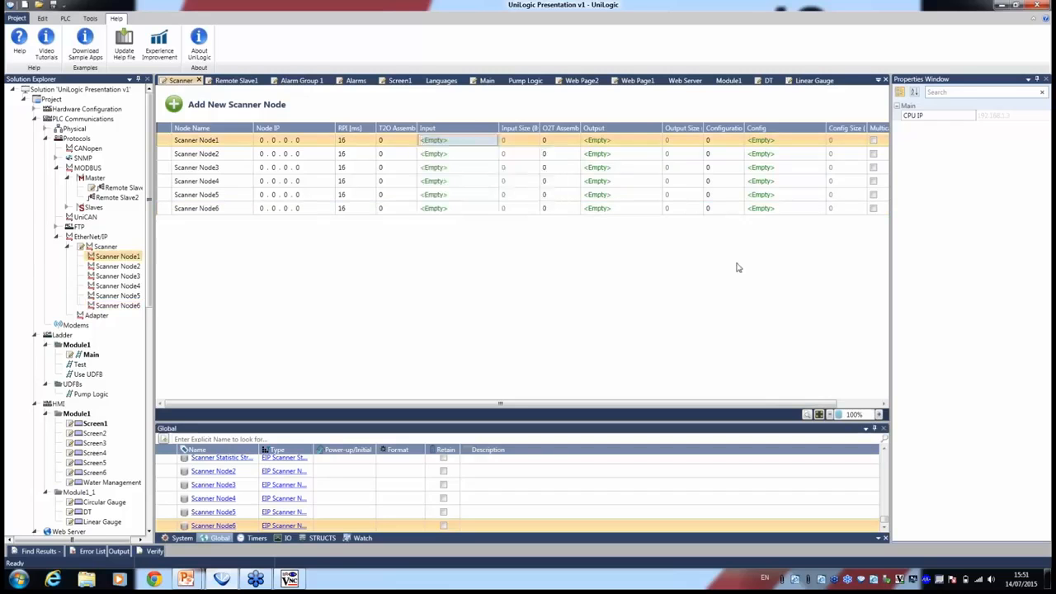
click(340, 157)
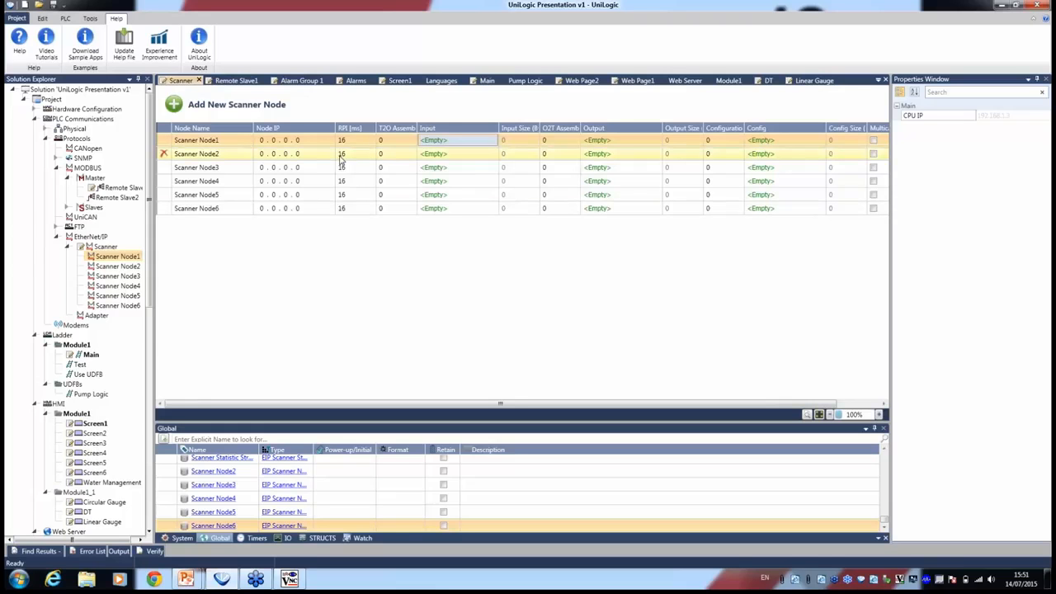